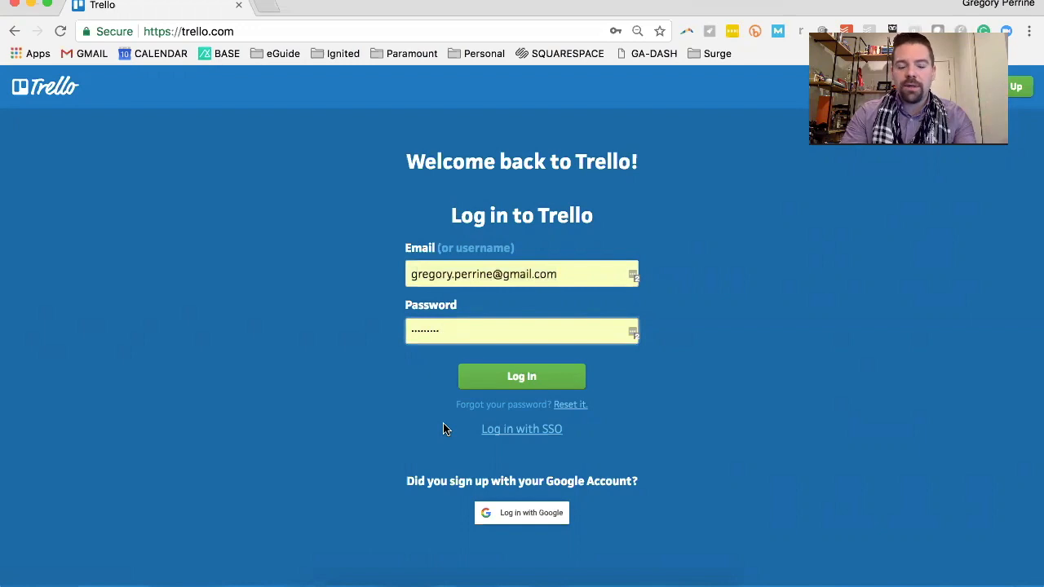
Log in to Trello with the filled-in account credentials and open the Untitled Board
click(503, 377)
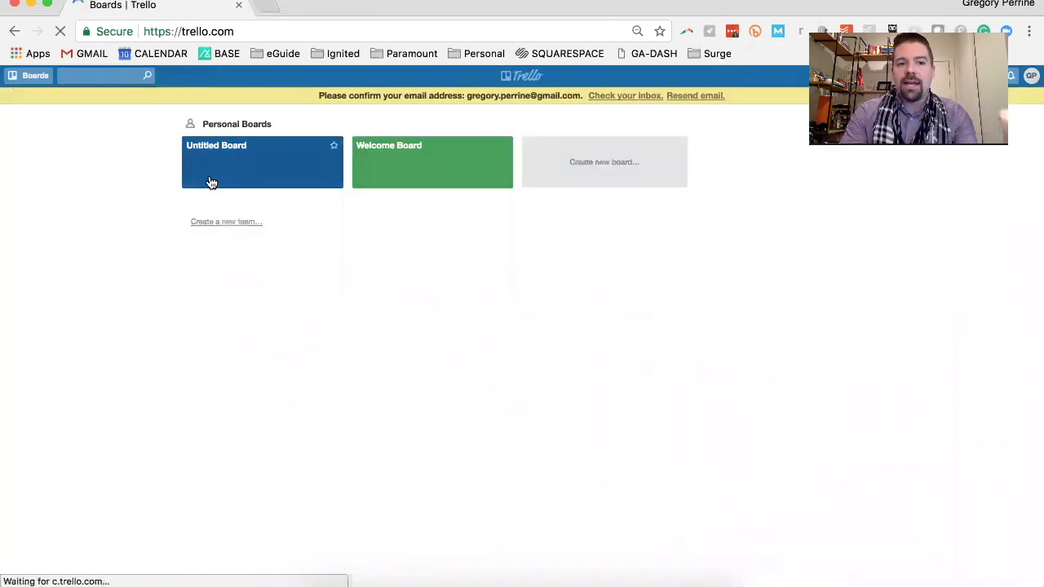
click(210, 181)
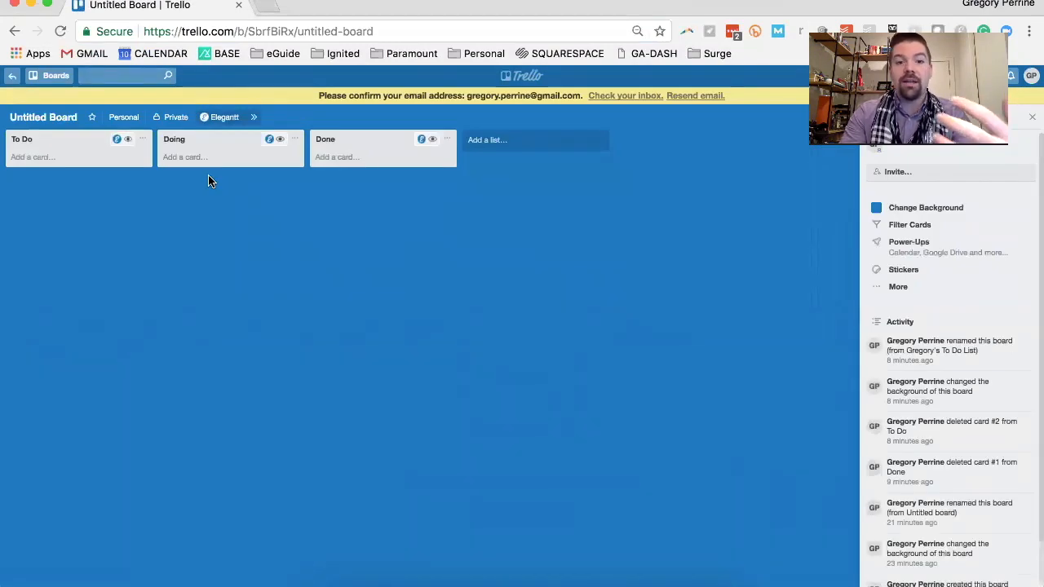
View the Welcome Board and the Untitled Board in turn, returning to the boards overview
click(512, 84)
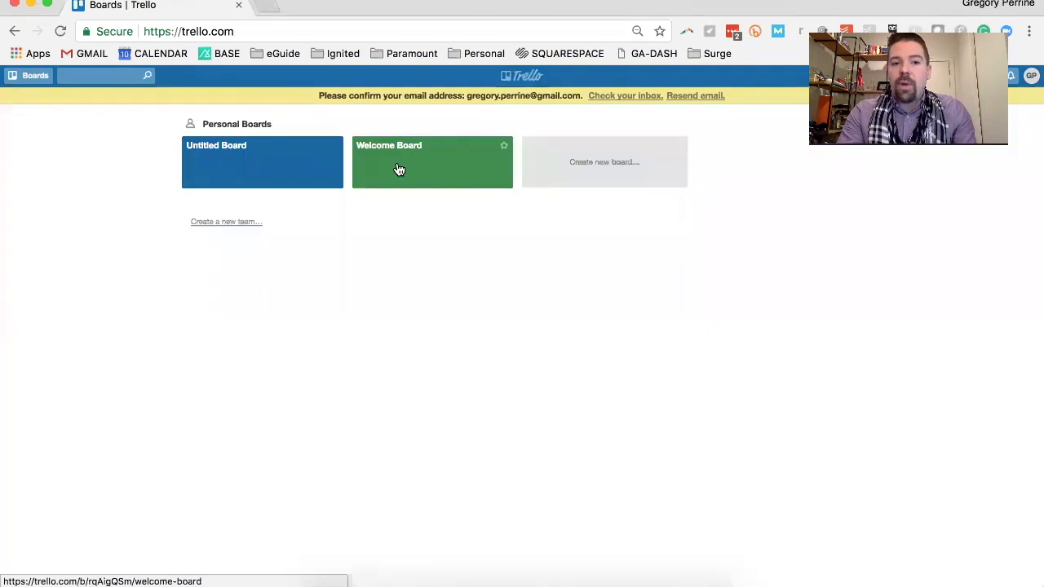
click(399, 170)
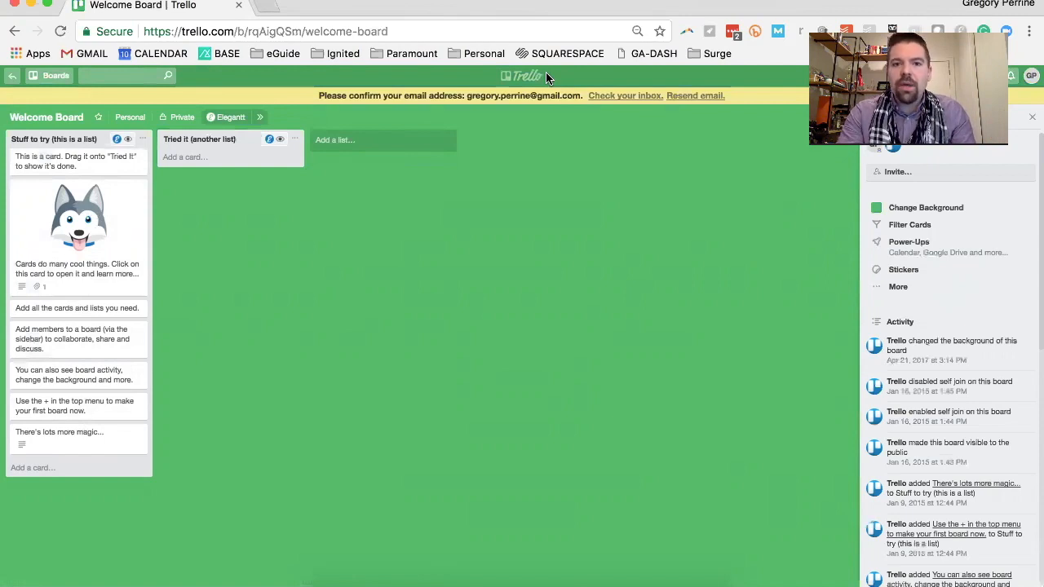
click(524, 75)
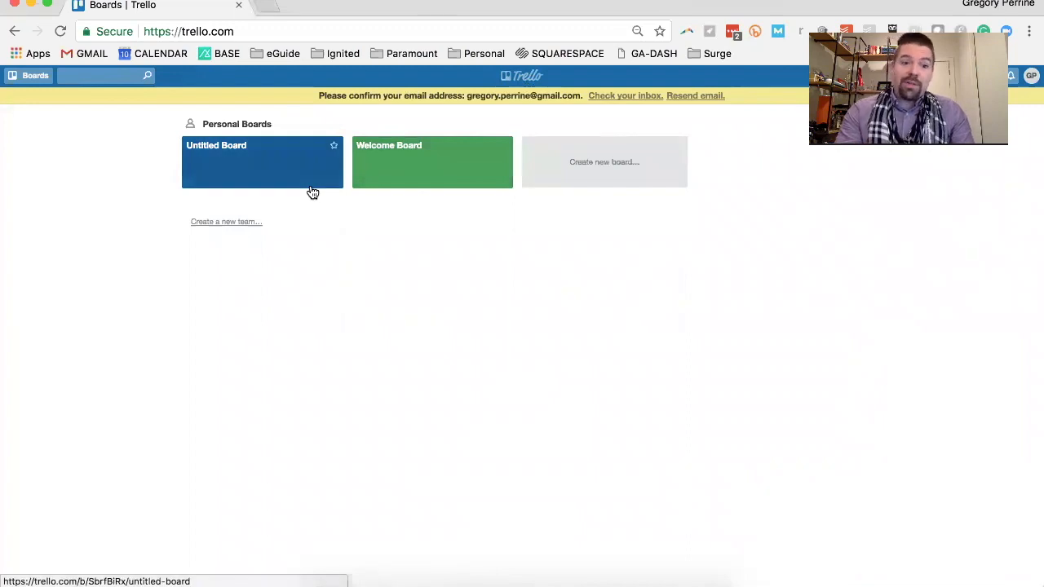
click(313, 192)
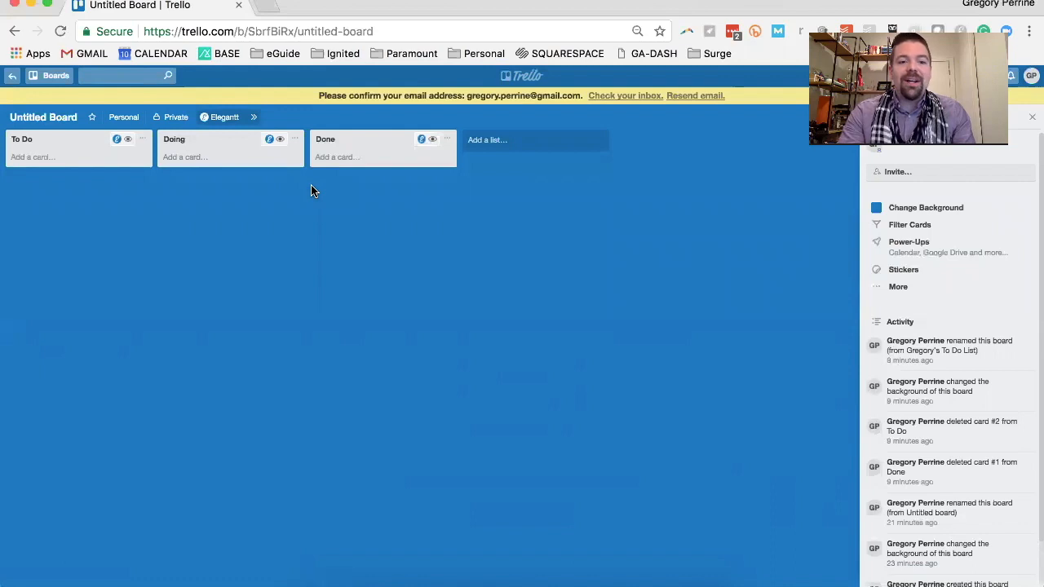
click(530, 85)
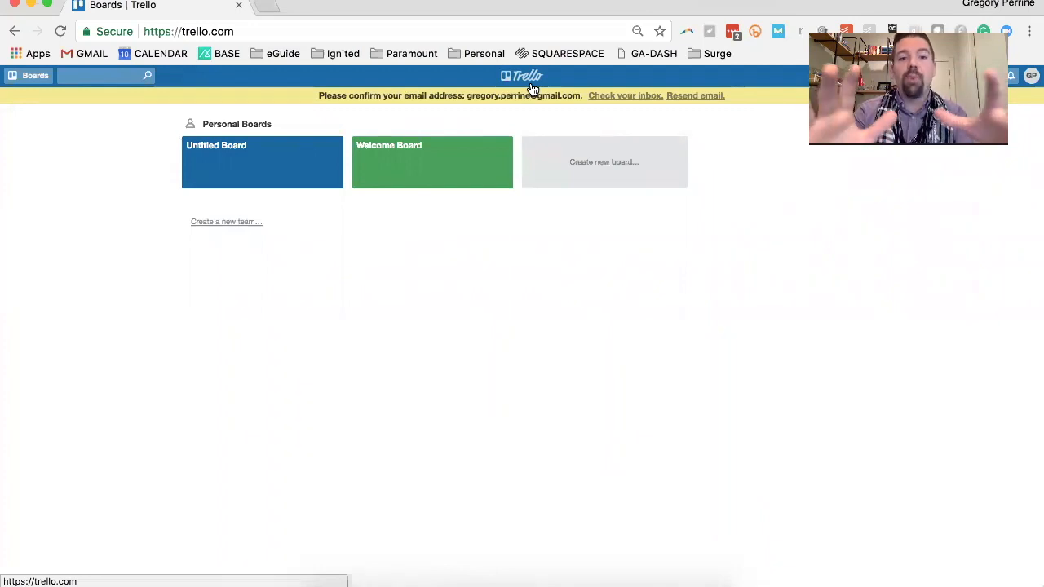
Create a new team named Work and return to the boards overview
click(229, 223)
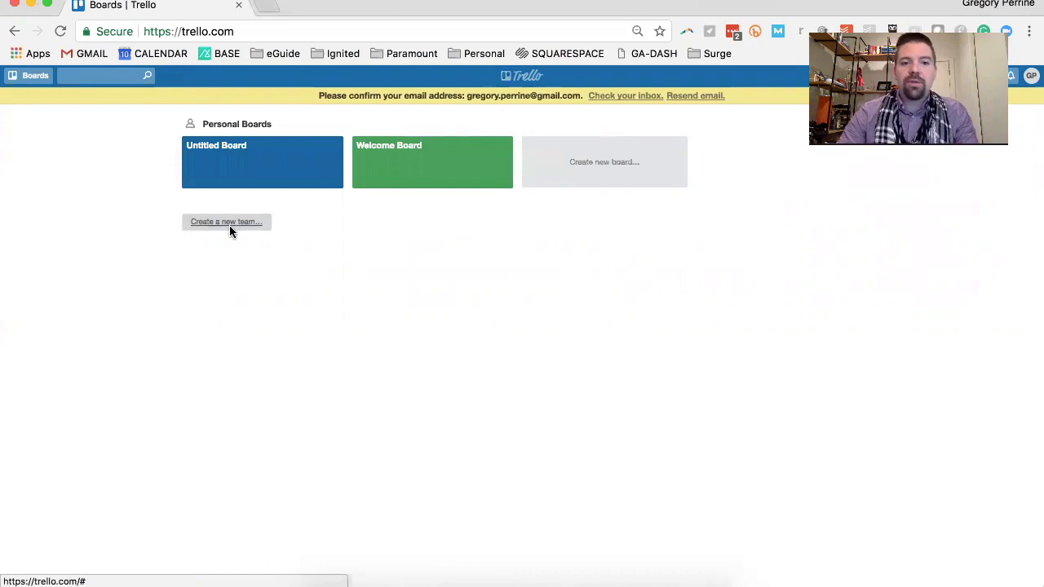
text(Work)
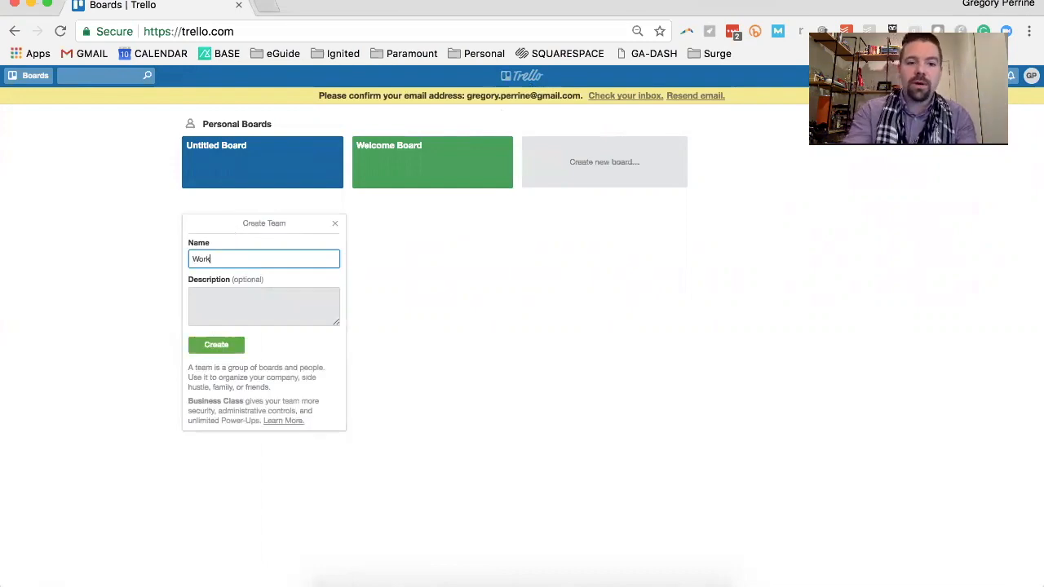
key(Return)
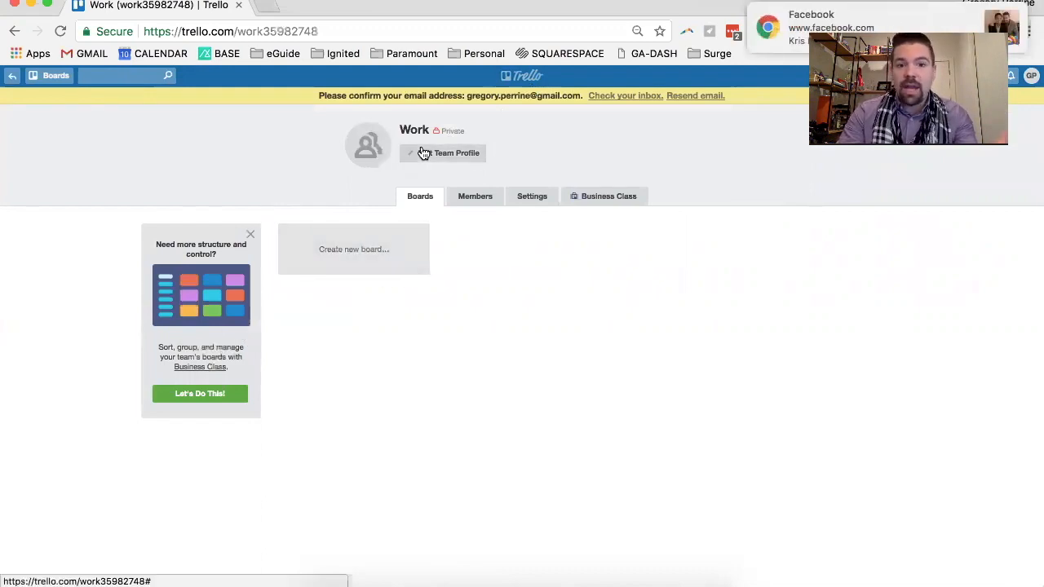
click(526, 77)
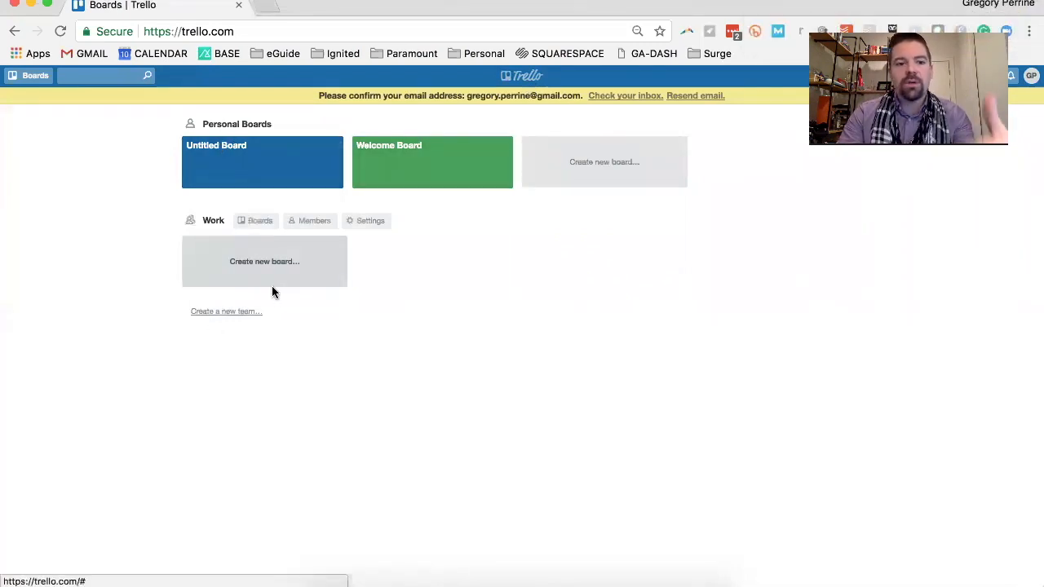
Look over the Untitled Board again, and examine the lists and cards on the Welcome Board
click(244, 173)
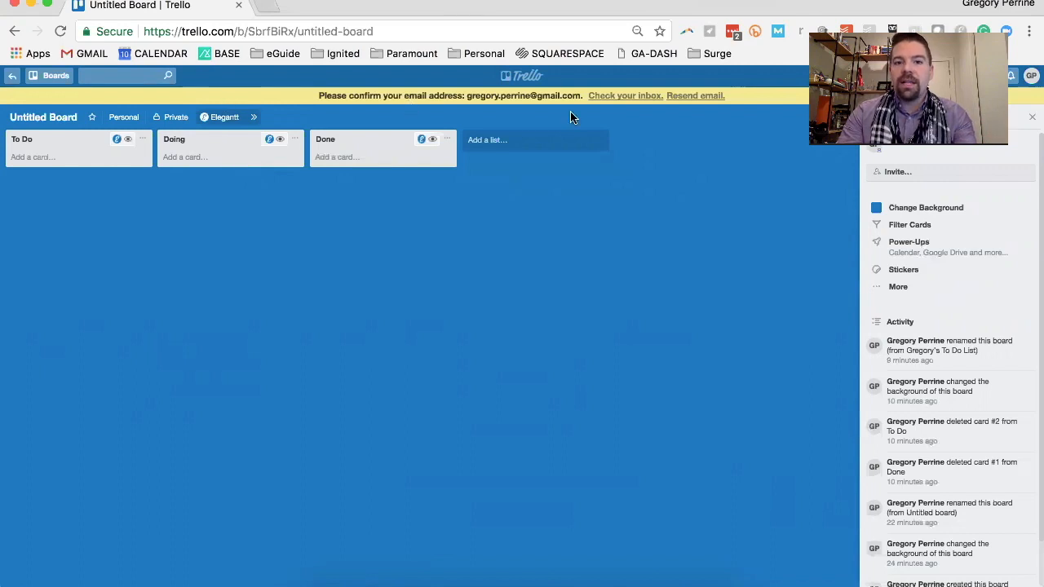
click(528, 77)
click(455, 173)
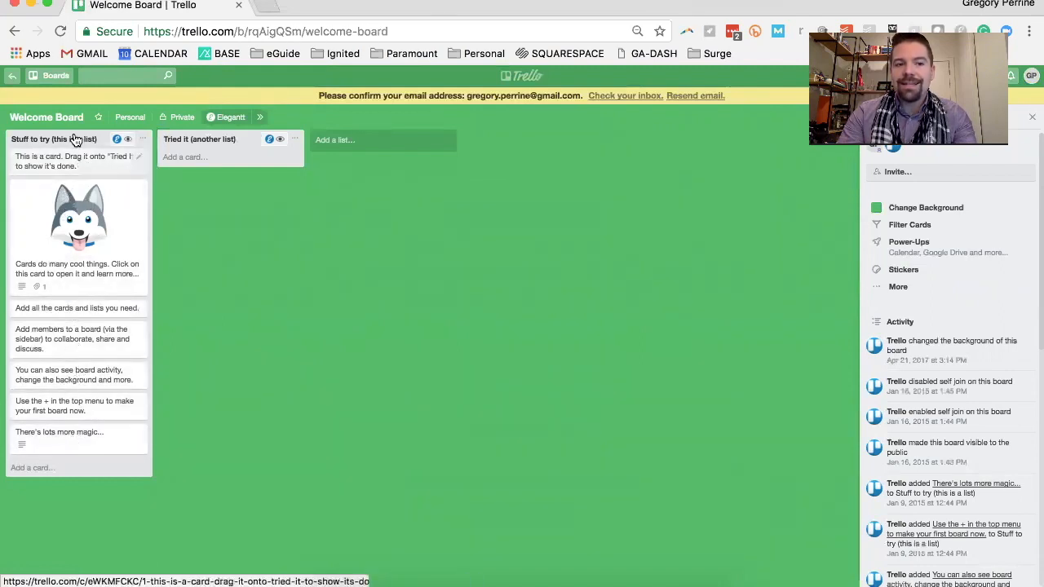
drag(74, 140, 87, 167)
drag(82, 282, 79, 198)
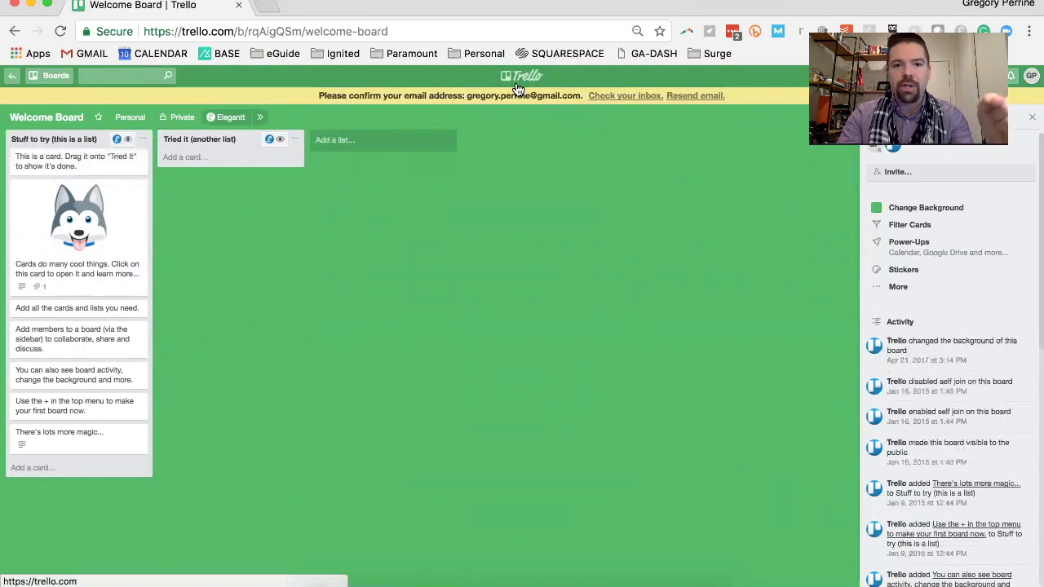
Open the Untitled Board and rename it to Grocery List
click(517, 85)
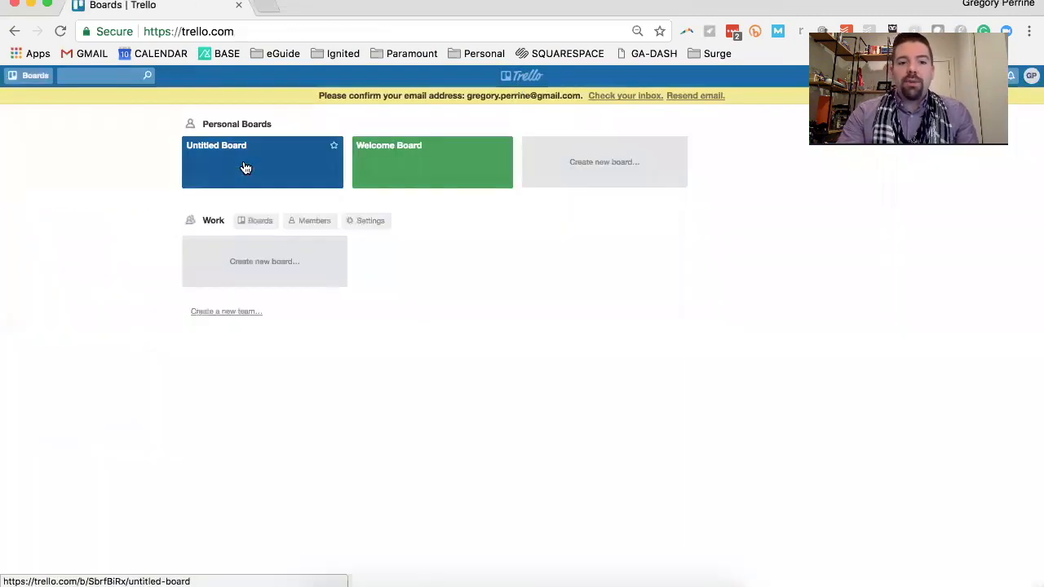
click(244, 168)
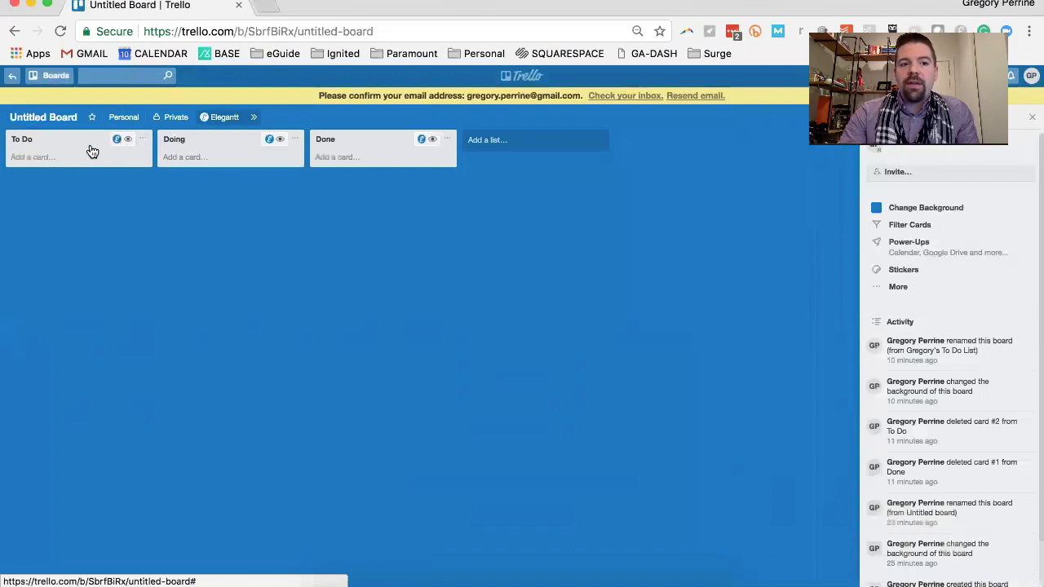
click(69, 124)
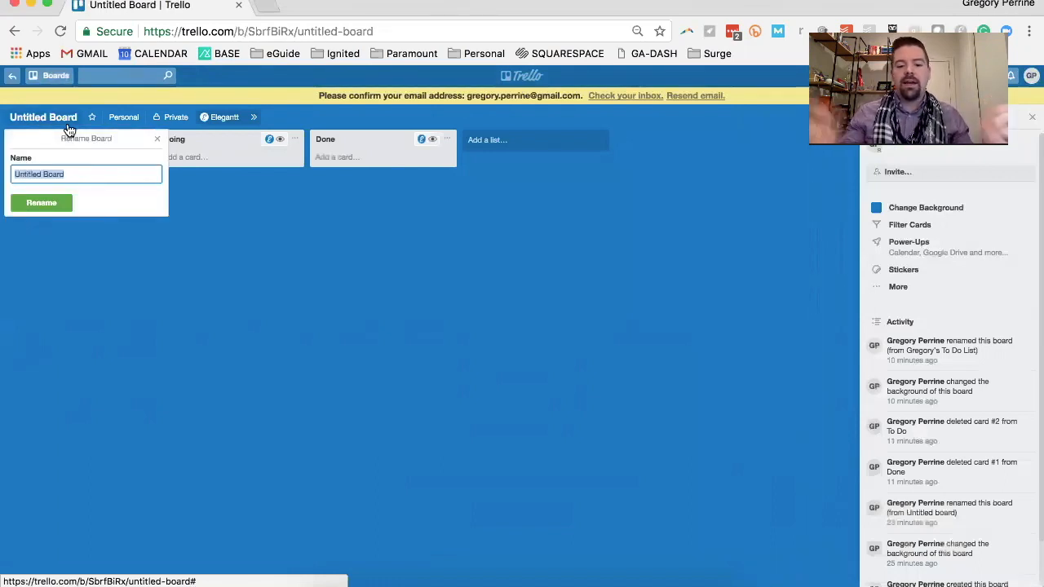
text(Grocery List)
key(Return)
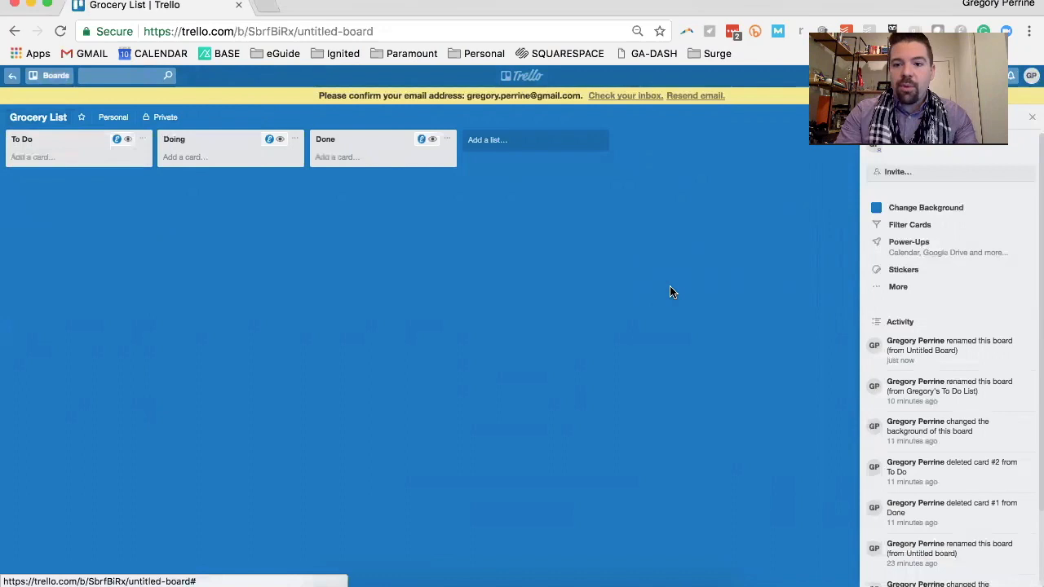
Search the background photos for Produce and set the photo of pink radishes as the board background
click(922, 212)
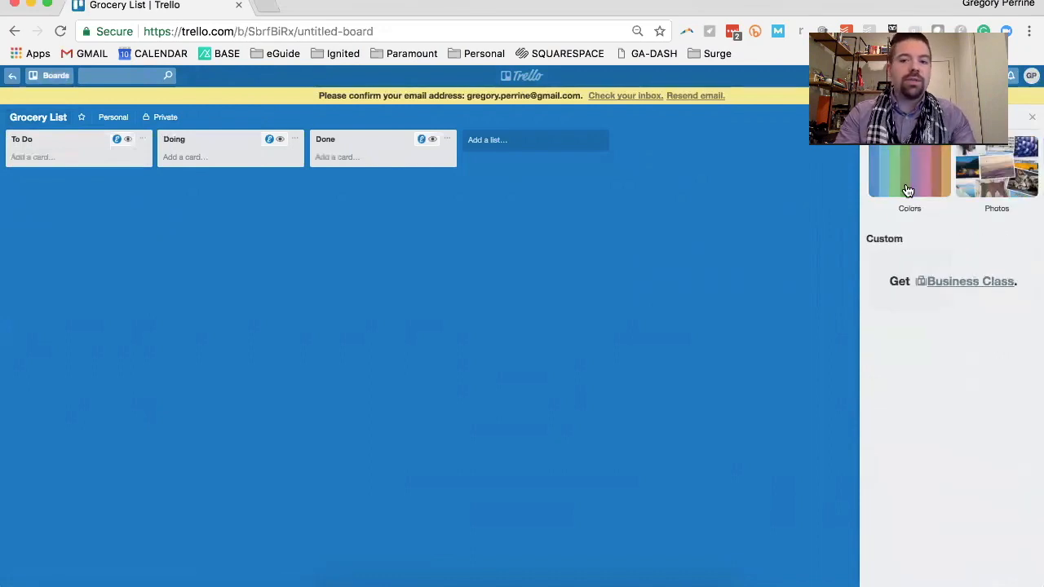
click(1000, 176)
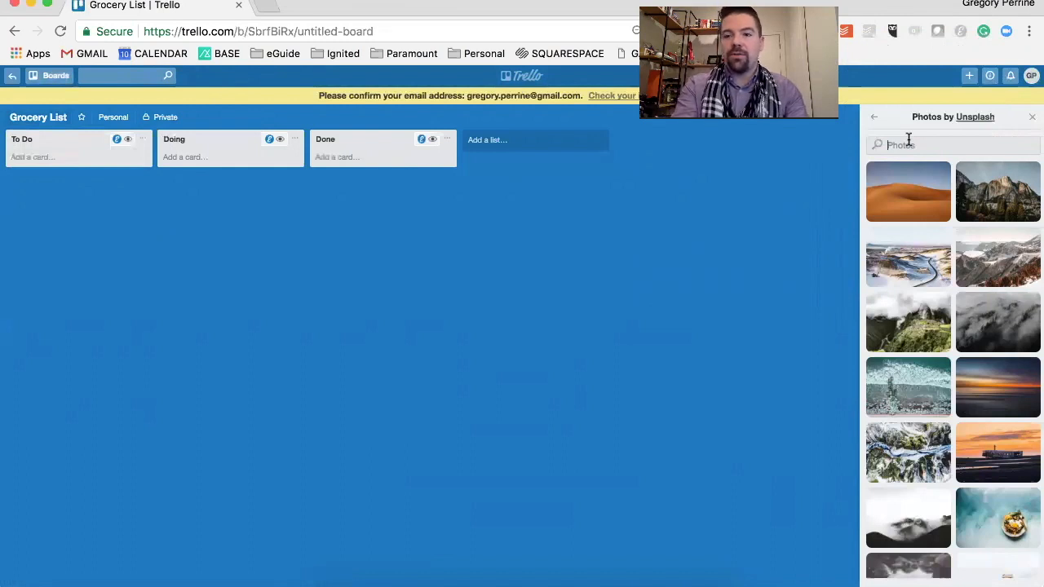
text(Produce)
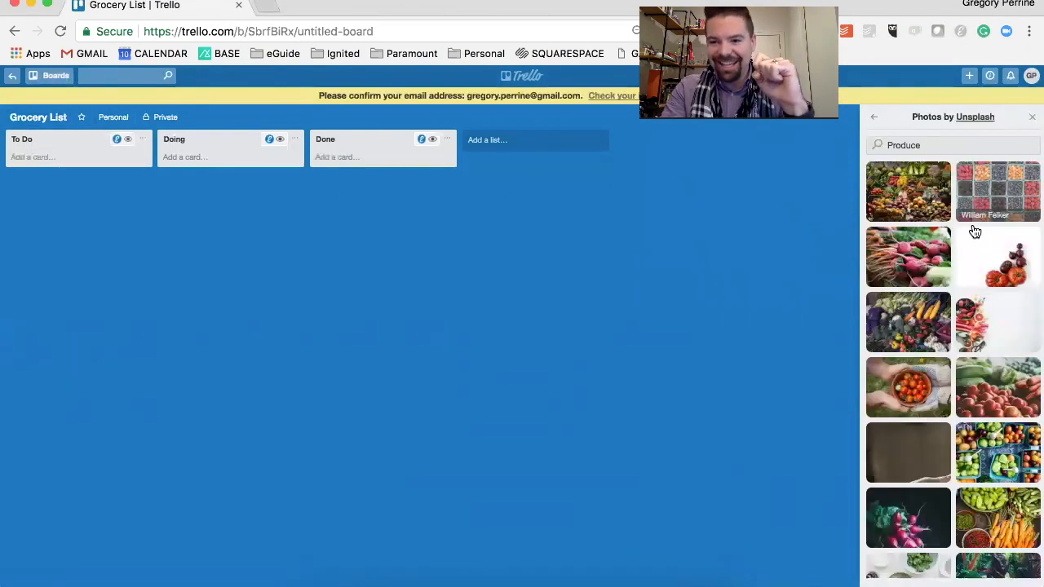
click(906, 260)
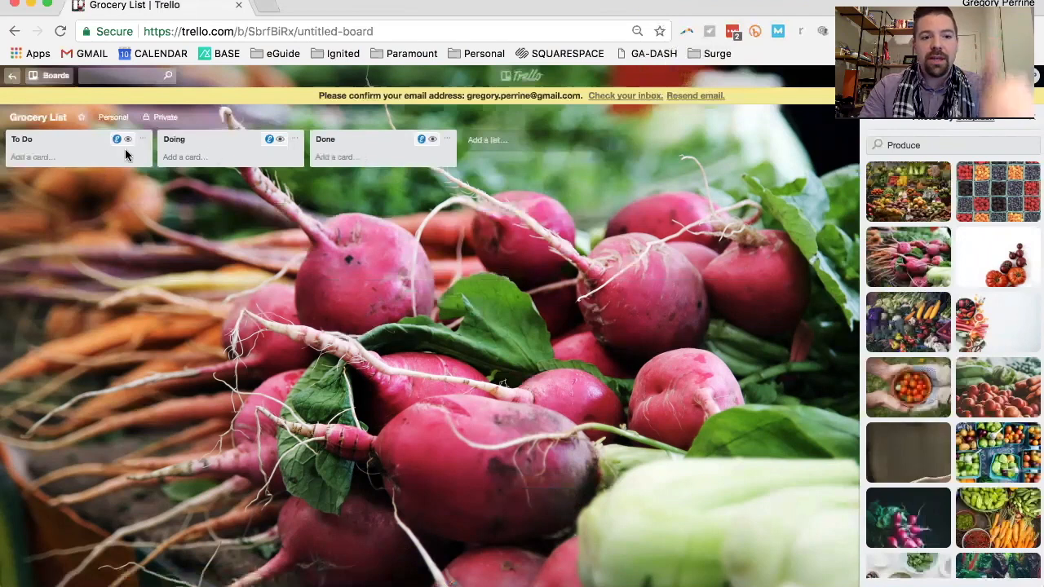
Rename the To Do list to New Grocery
click(46, 155)
click(40, 135)
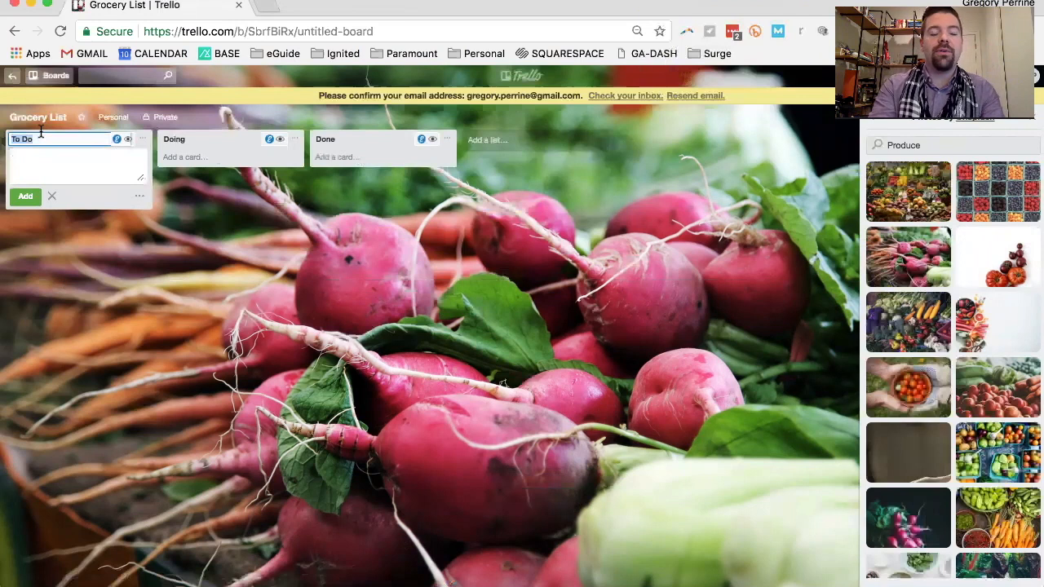
text(New Grocery)
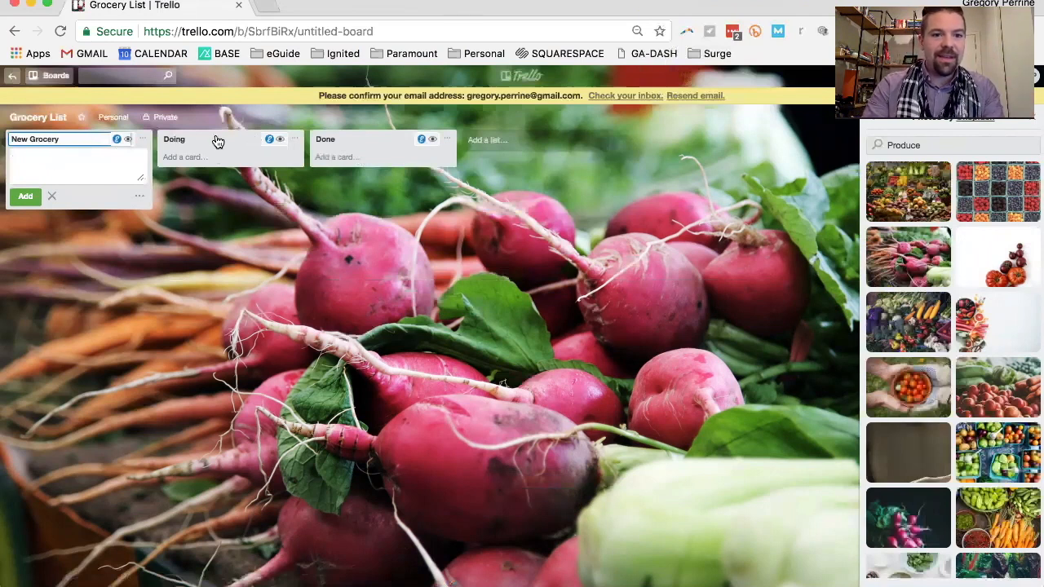
Rename the Doing list to Grocery List in Action and the Done list to Completed
click(184, 140)
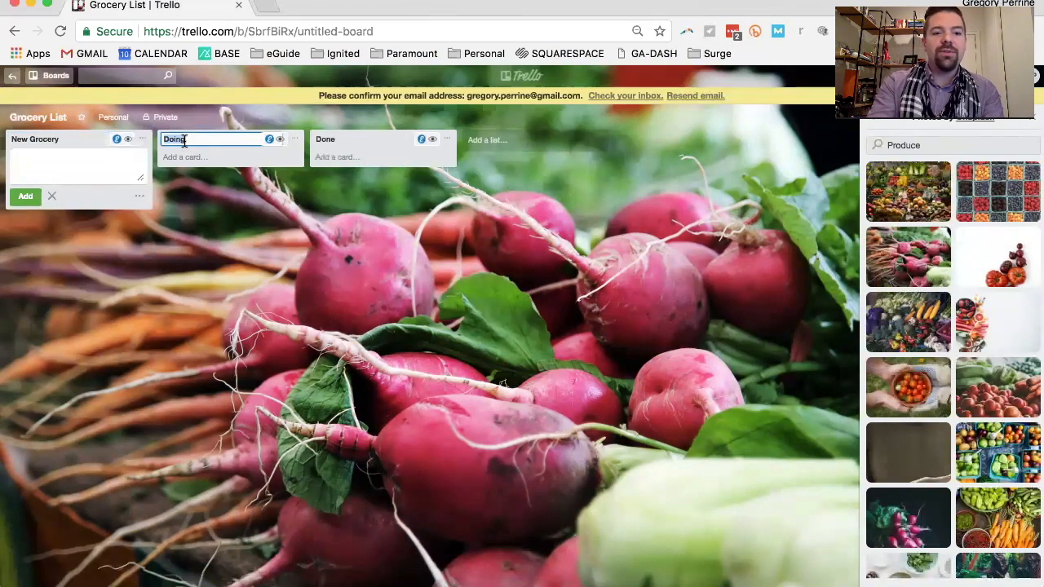
key(BackSpace)
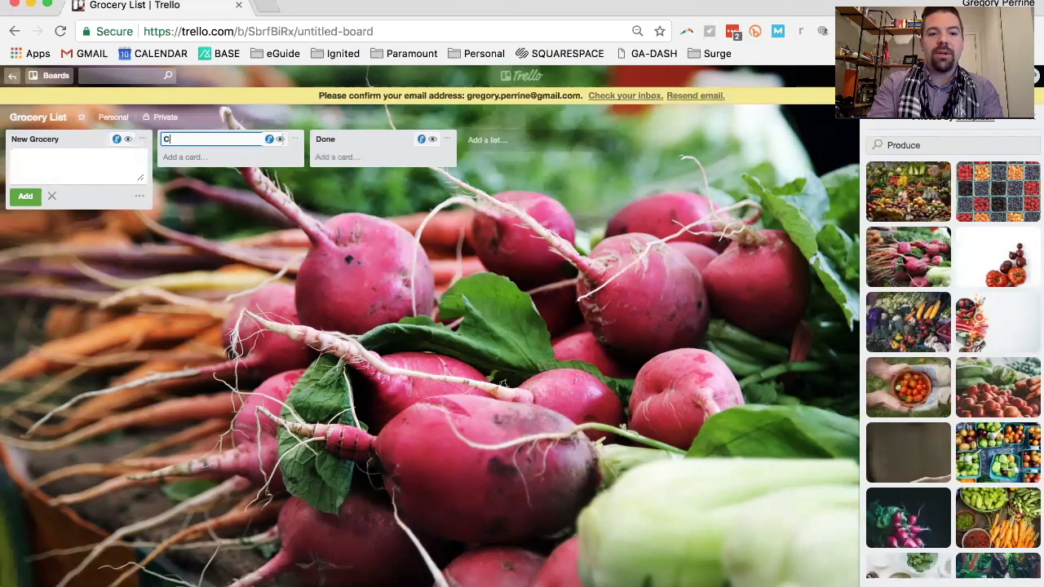
text(G)
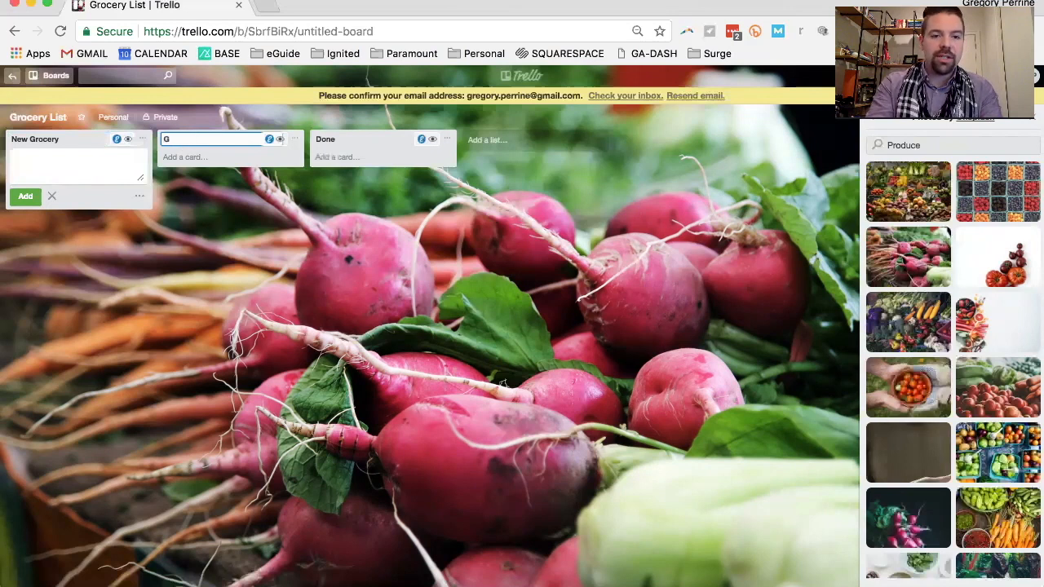
text(rocery List in Action)
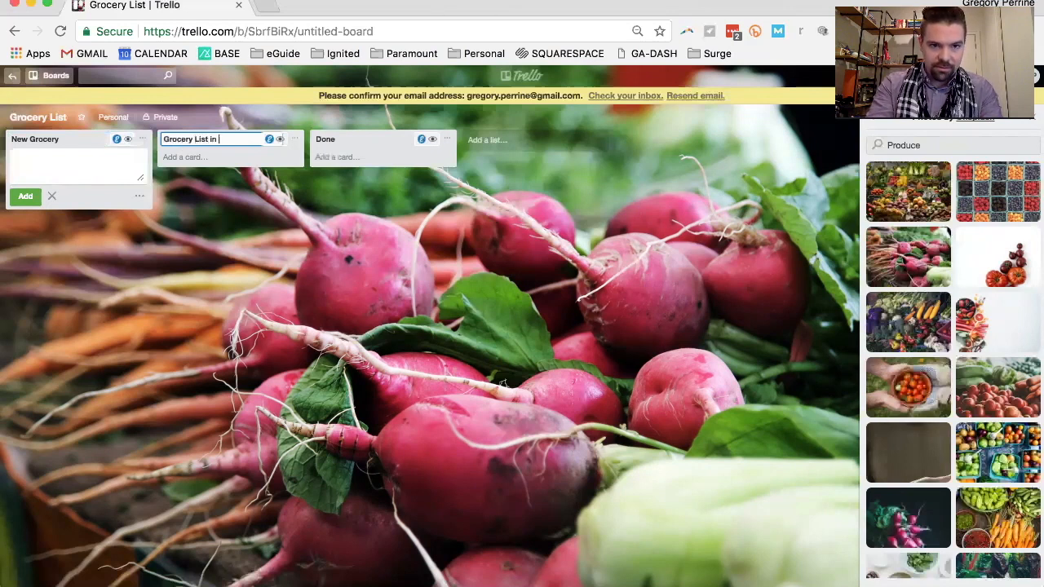
click(342, 145)
text(Compl)
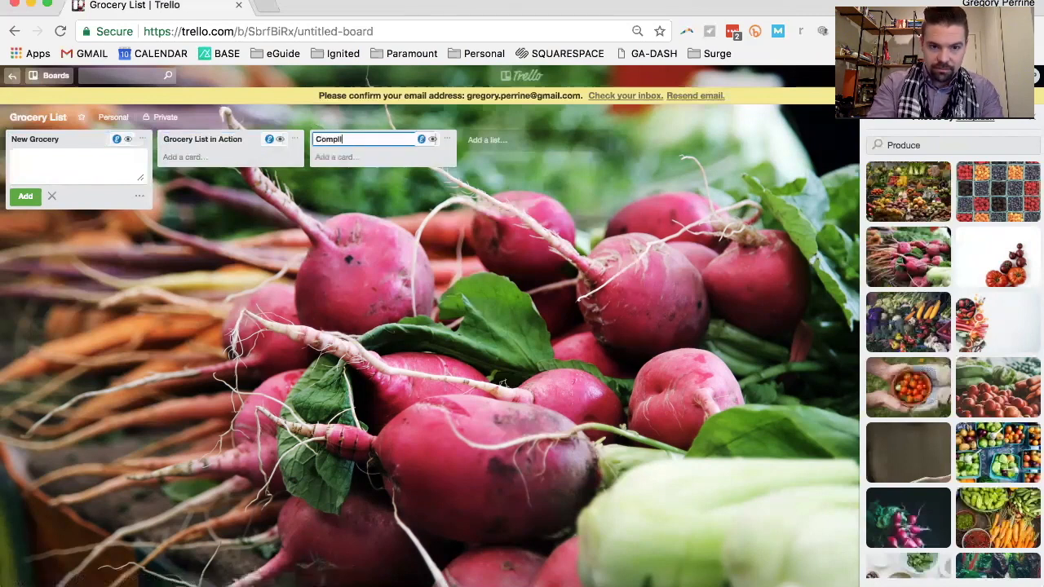
text(eted)
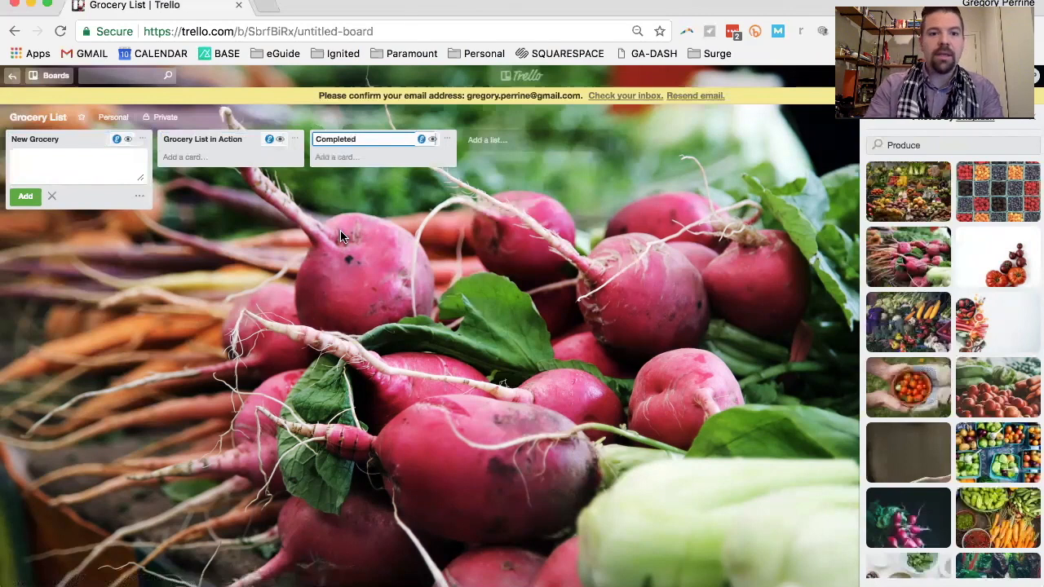
Add a card titled January 10th to the New Grocery list and open its details
click(46, 162)
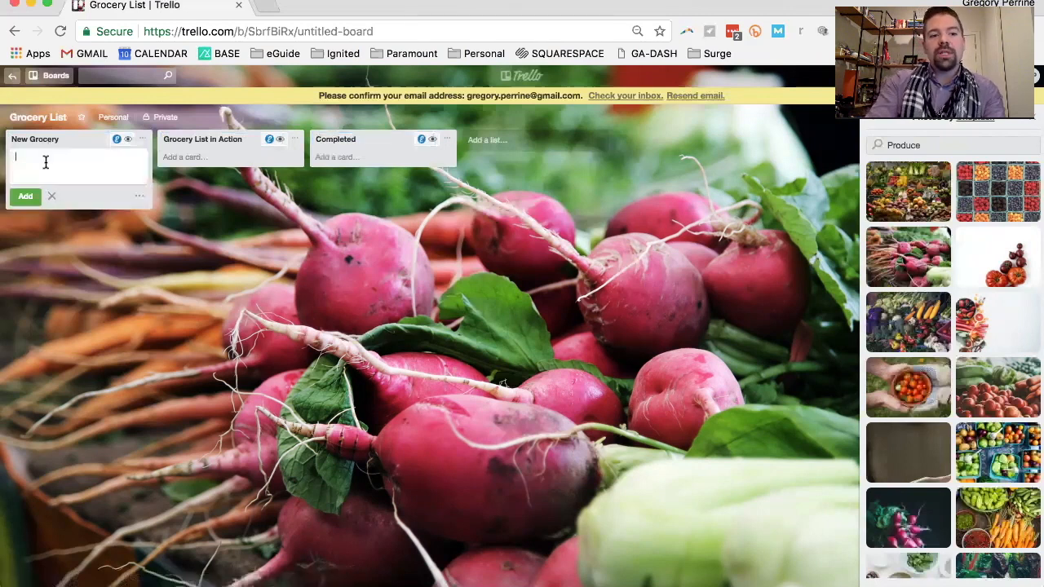
text(January )
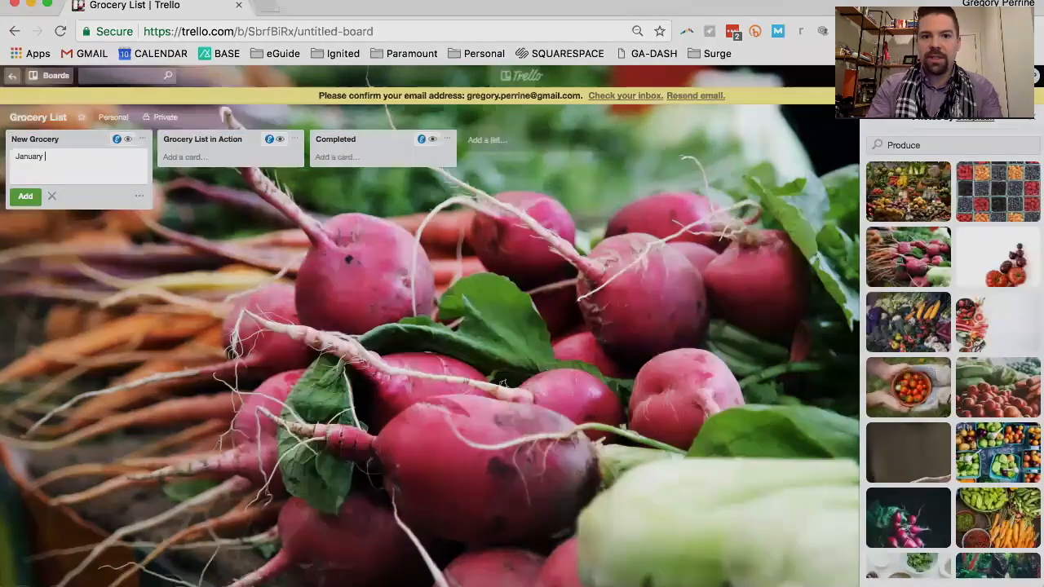
text(10th)
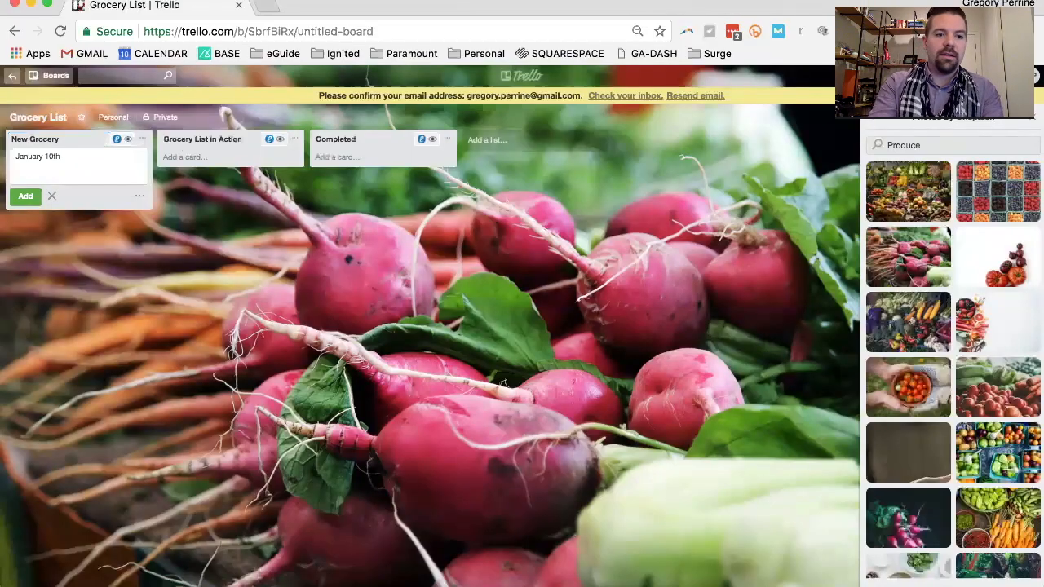
key(Return)
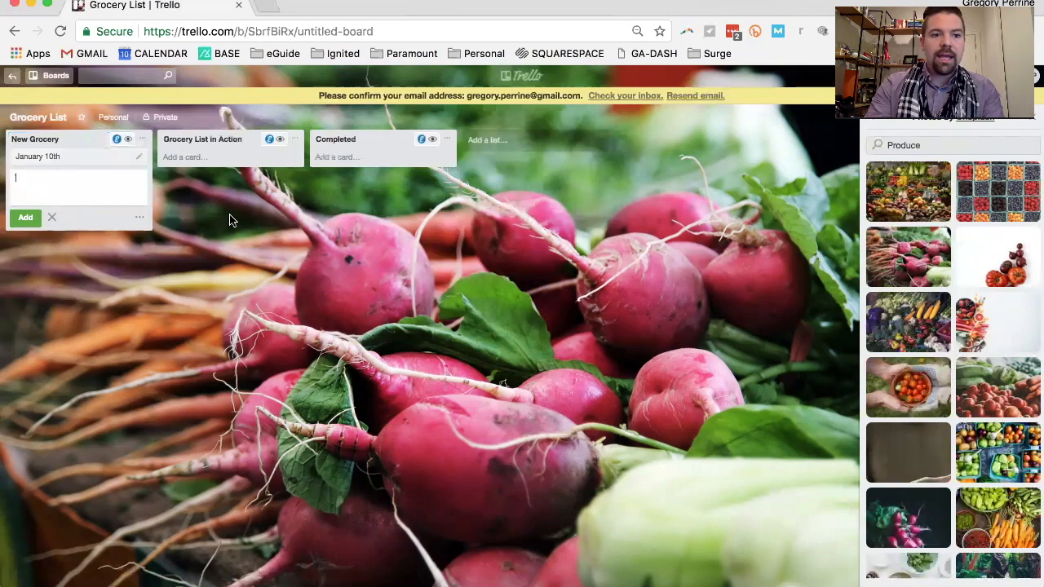
click(81, 160)
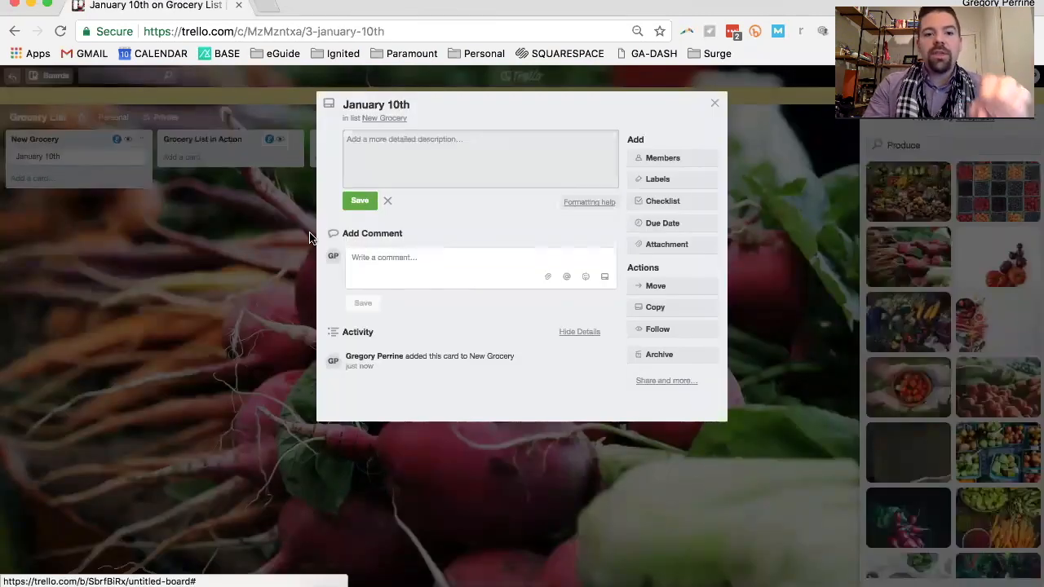
Enter the heading "Whole 30 Reference:" followed by a blank line in the January 10th card's description
click(434, 162)
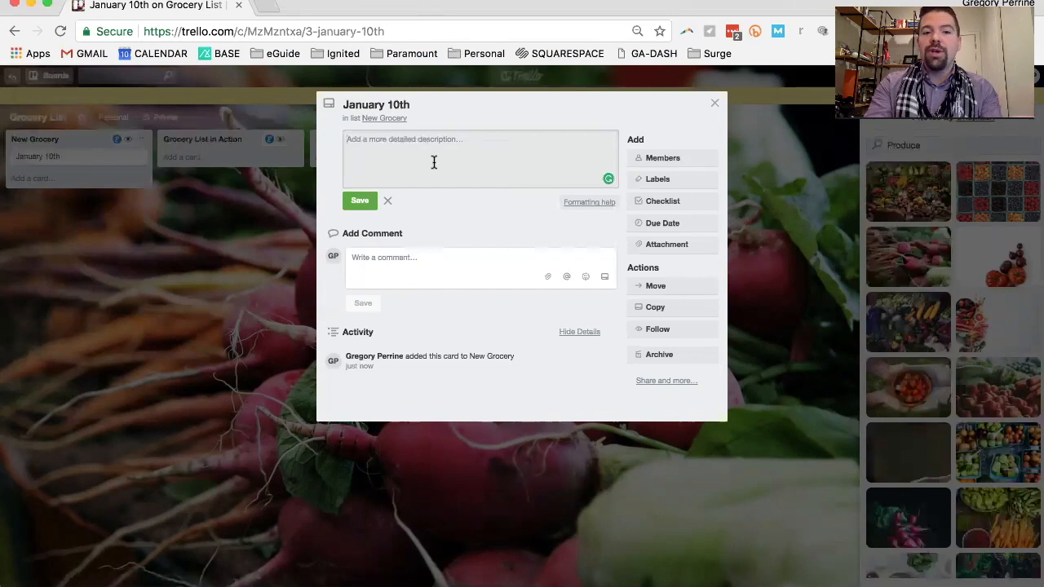
text(W)
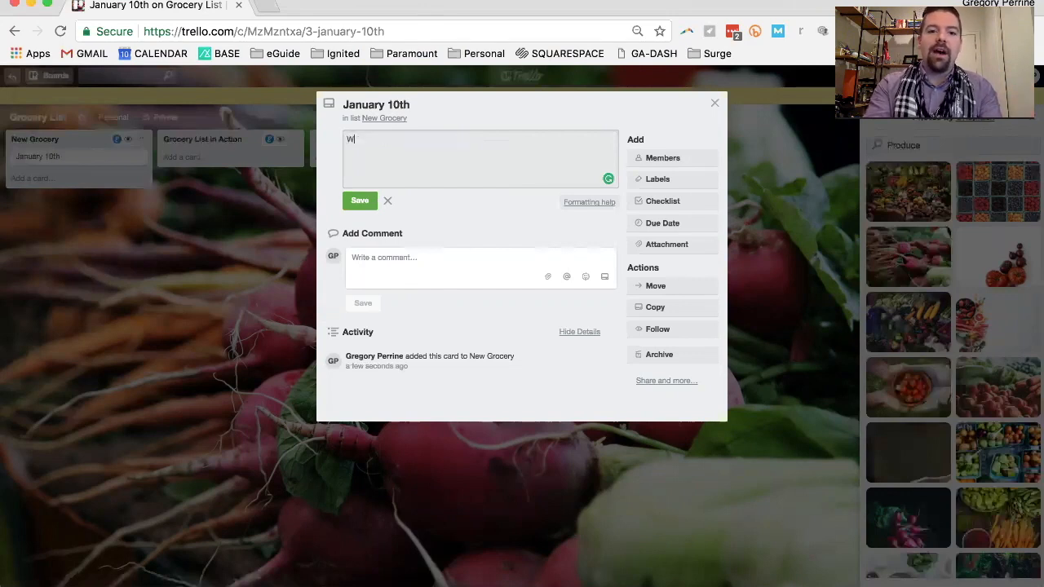
text(hole T)
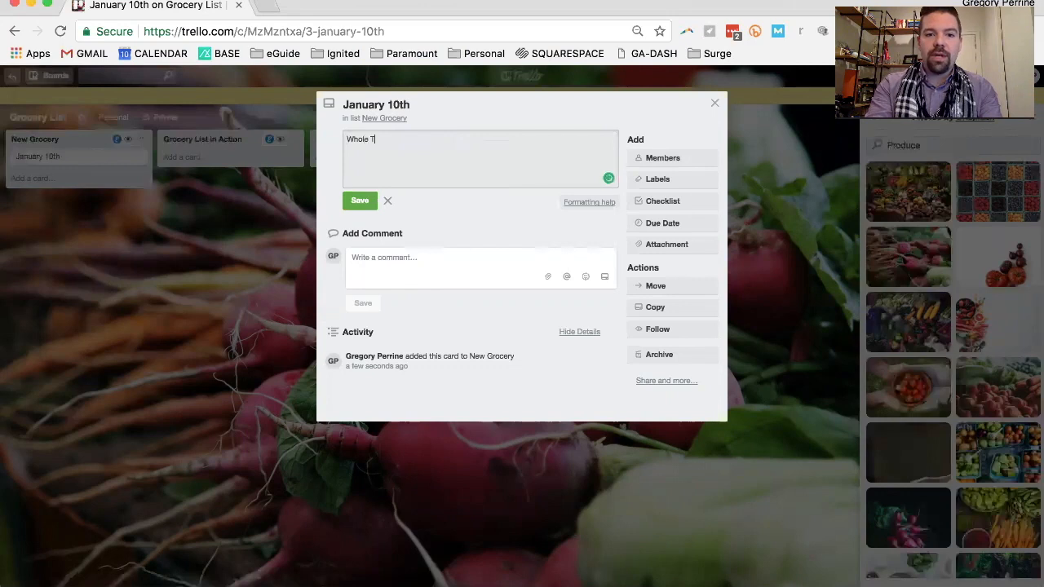
key(BackSpace)
text(30)
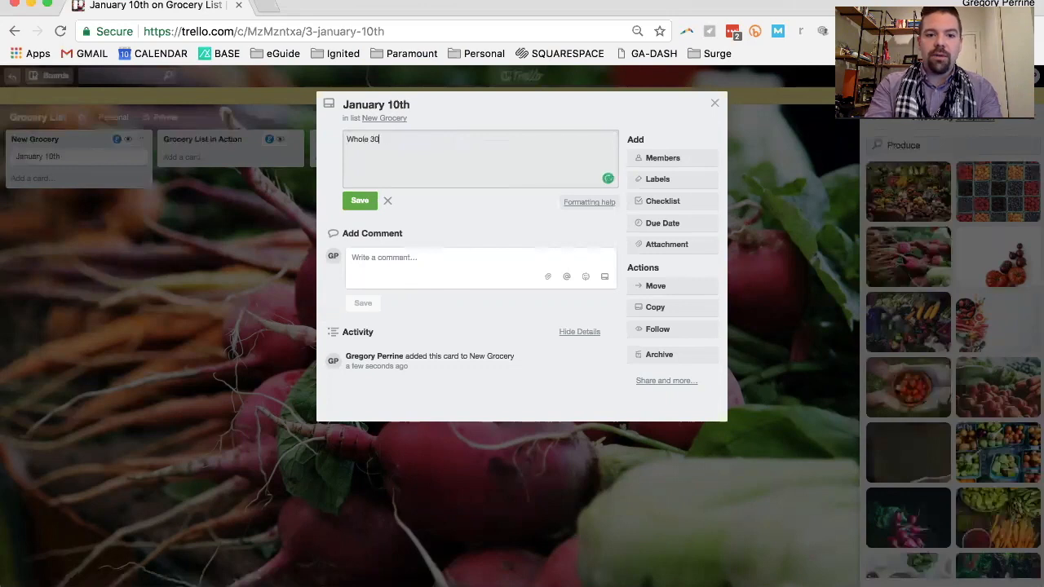
text( Reference,)
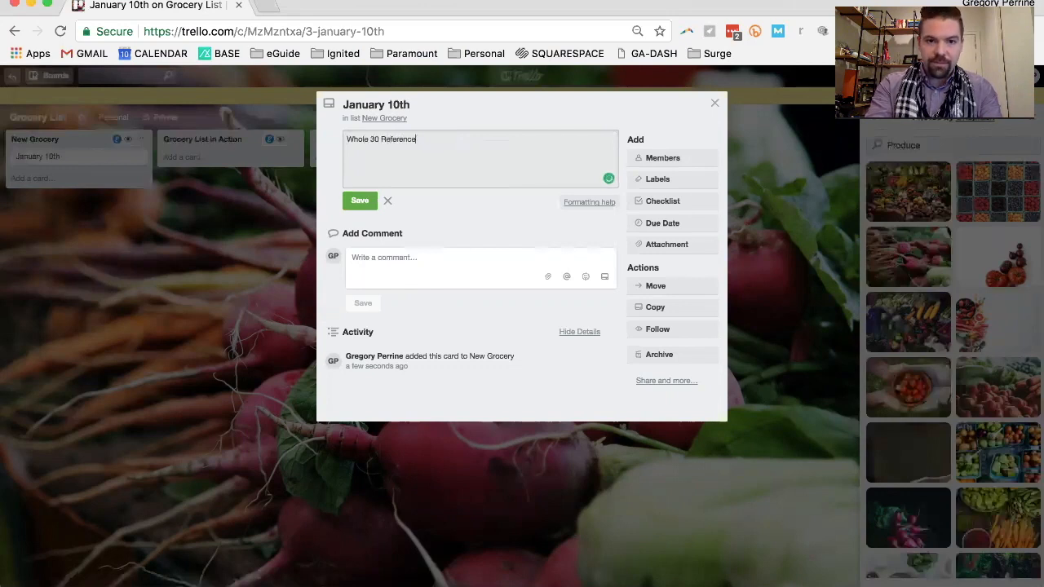
key(BackSpace)
key(BackSpace)
text(: )
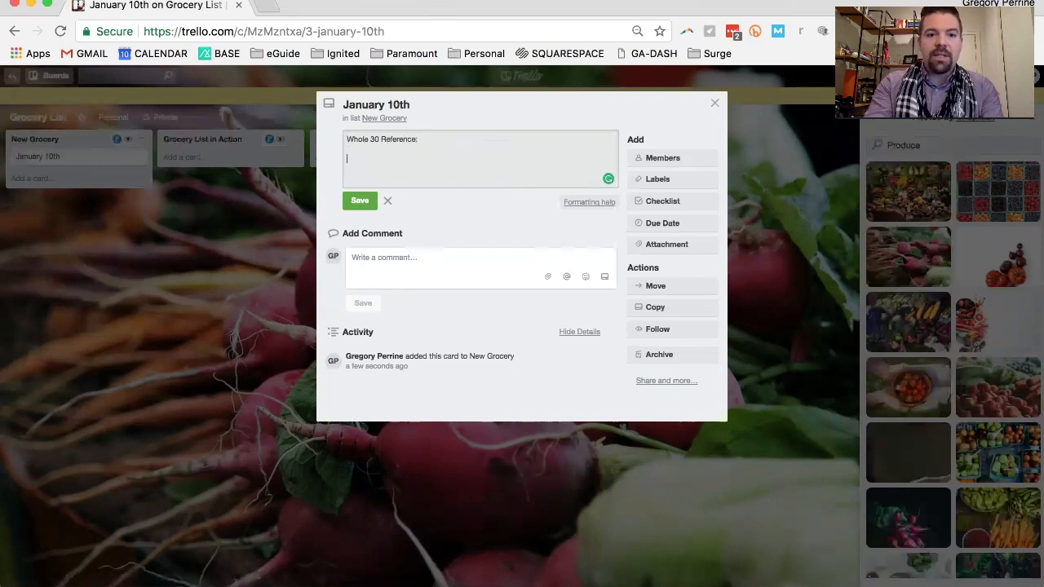
text(G)
key(BackSpace)
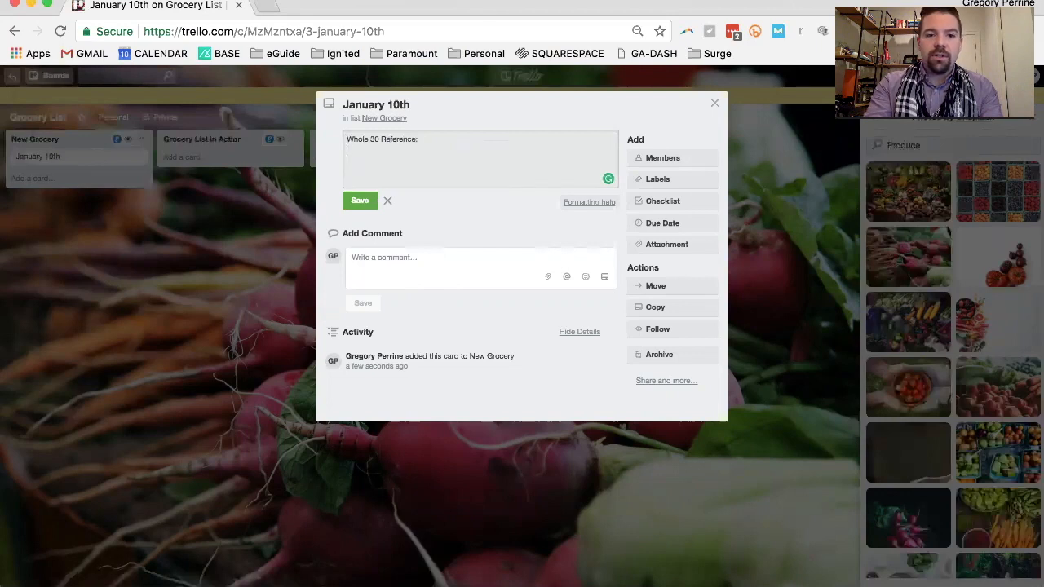
Add the lines No Sugar, No Preservatives and No Alcohol below the heading in the description
text(No Sugar)
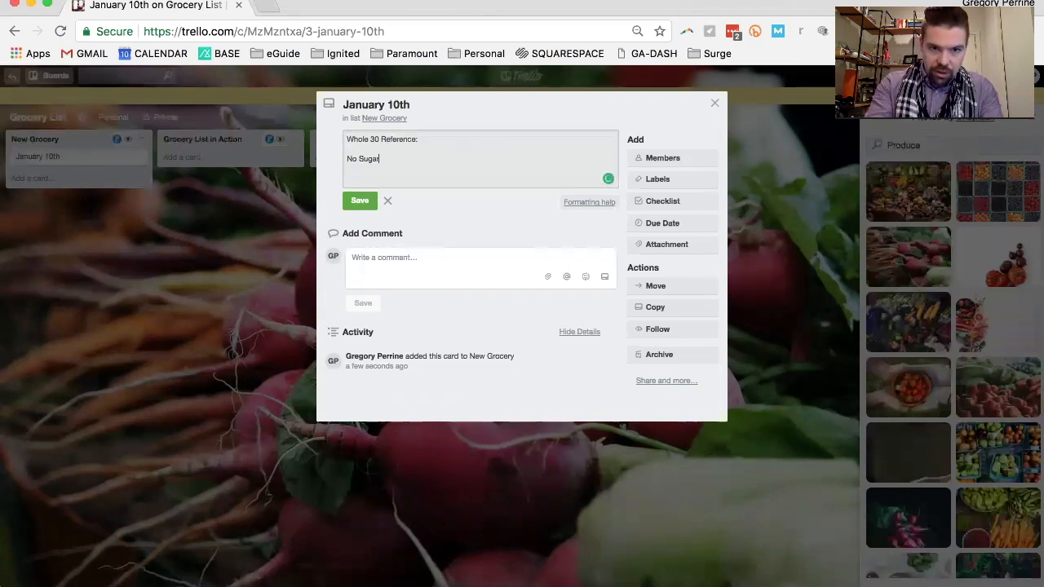
key(Return)
text(No )
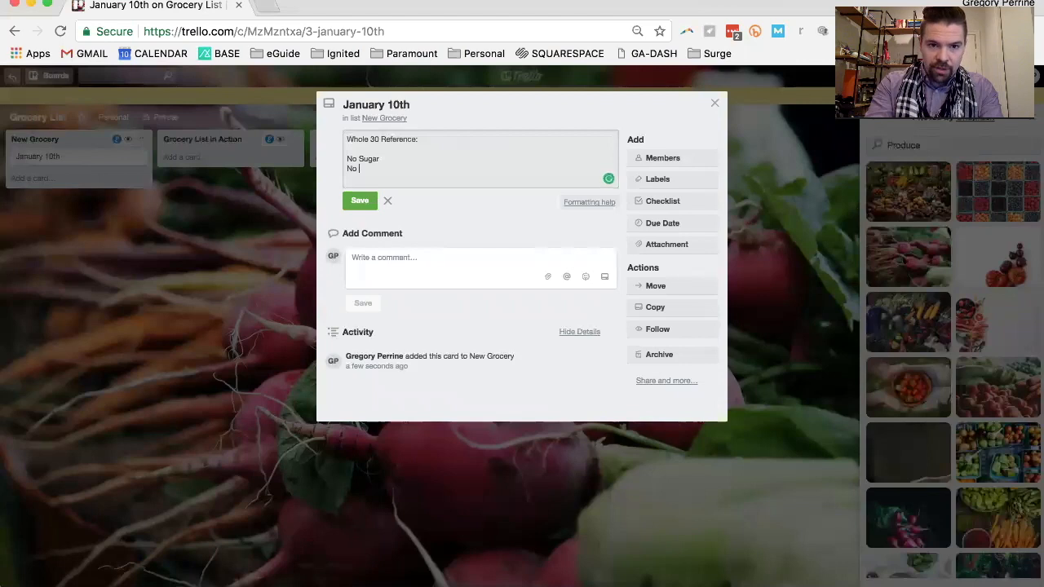
text(Perservatives)
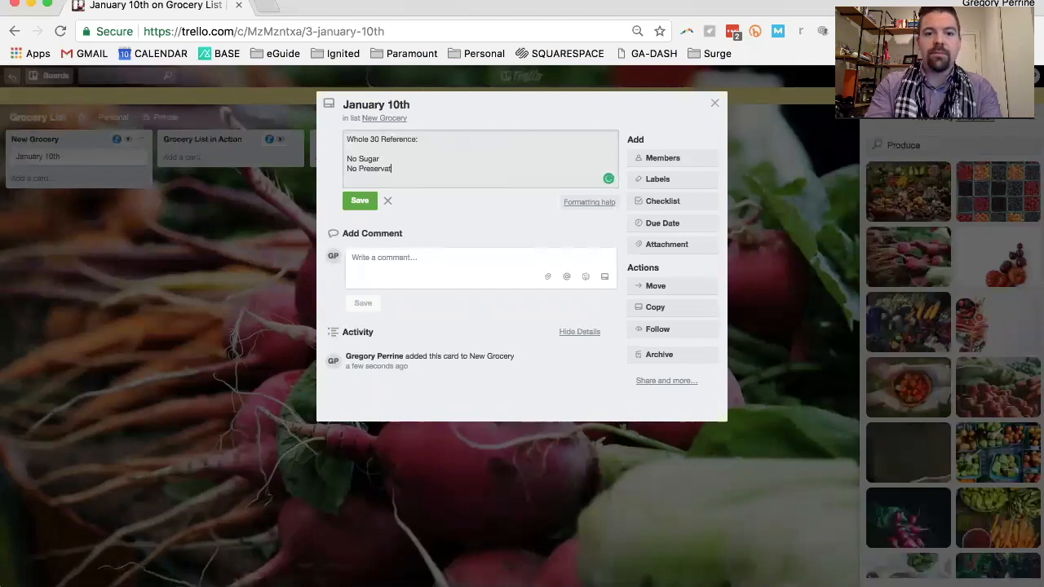
key(Return)
text(No alcho)
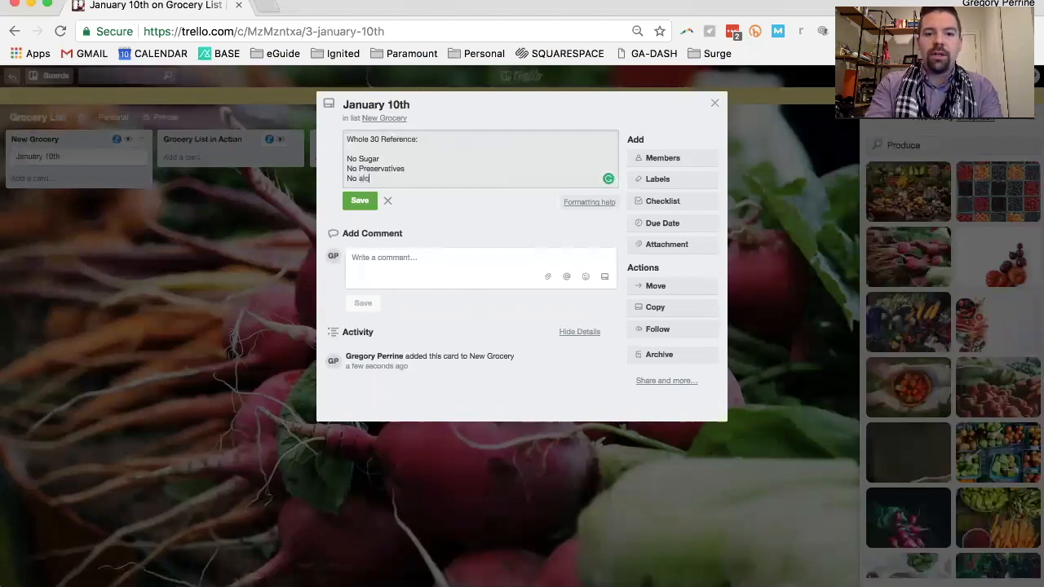
key(BackSpace)
key(BackSpace)
key(BackSpace)
key(BackSpace)
key(BackSpace)
text(Alc)
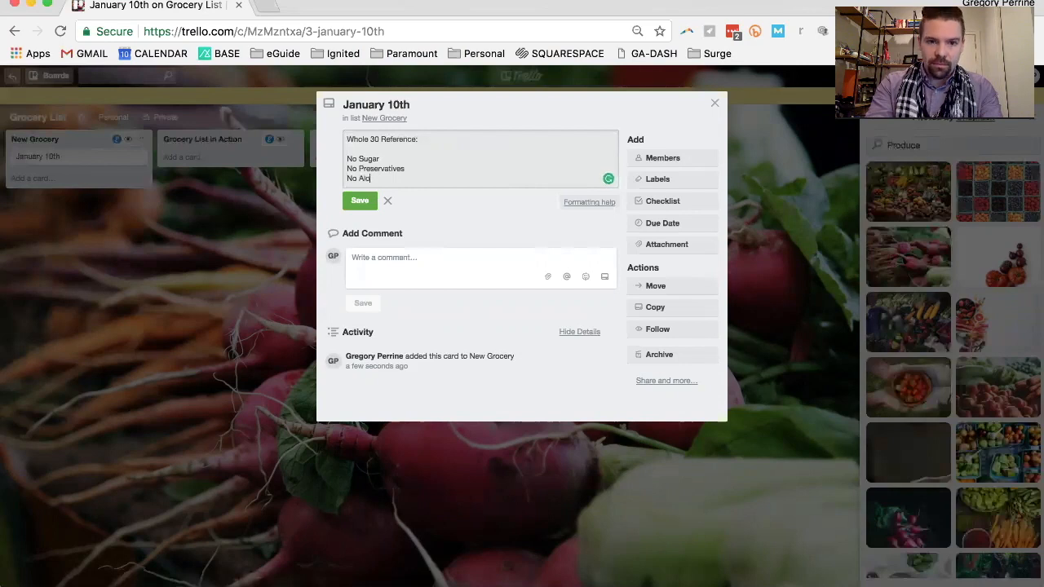
text(ohol)
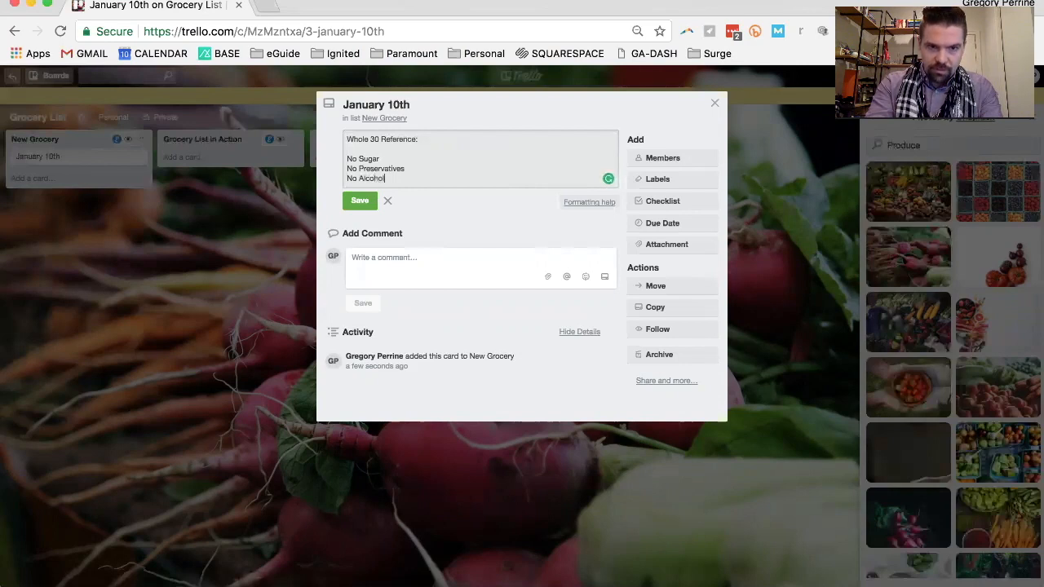
Add the lines No Carbs (other than potatoes) and No Additives to the description and save it
key(Return)
text(No Car)
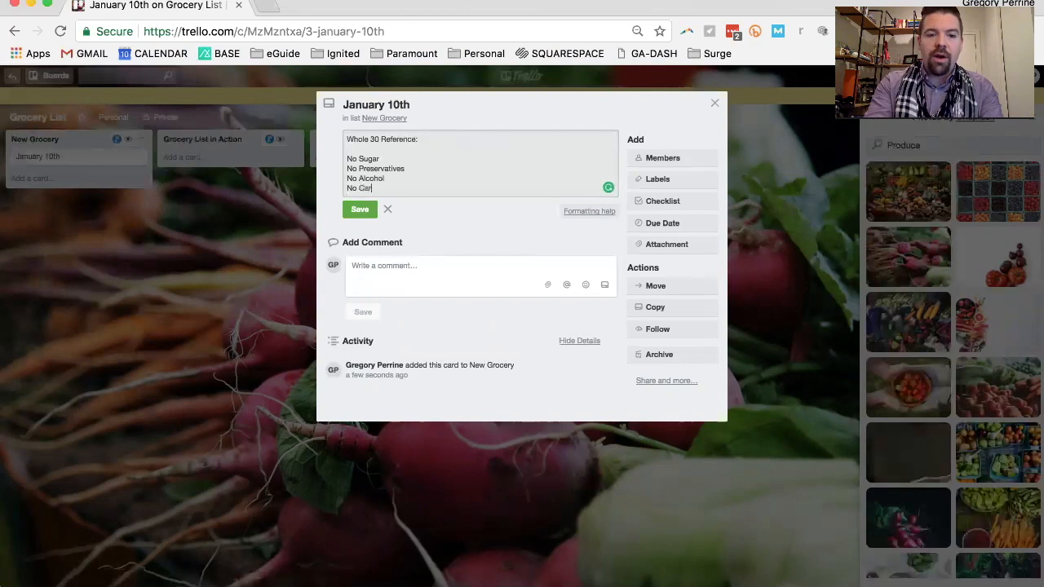
text(rbs ()
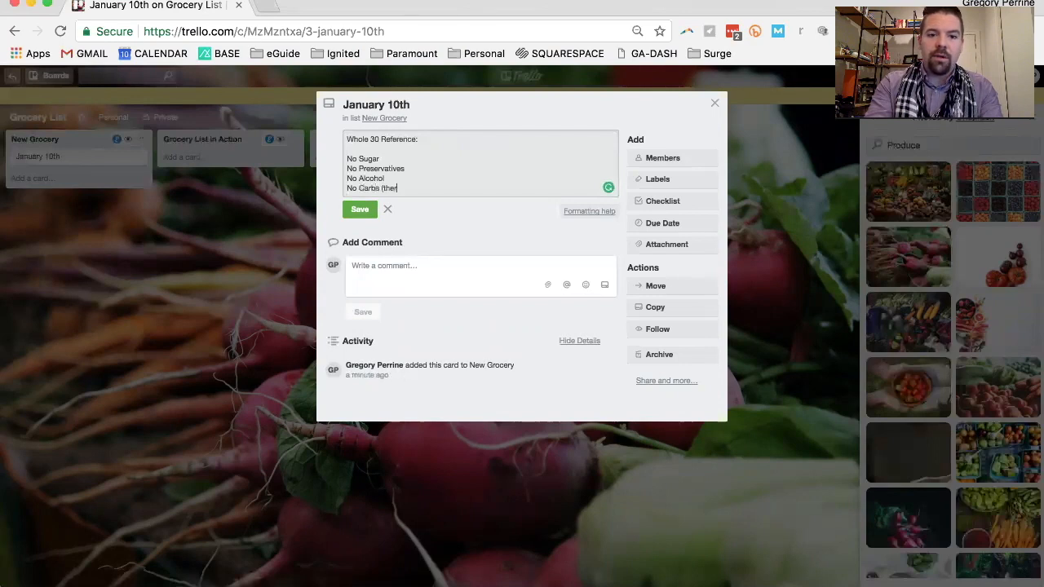
text(other th)
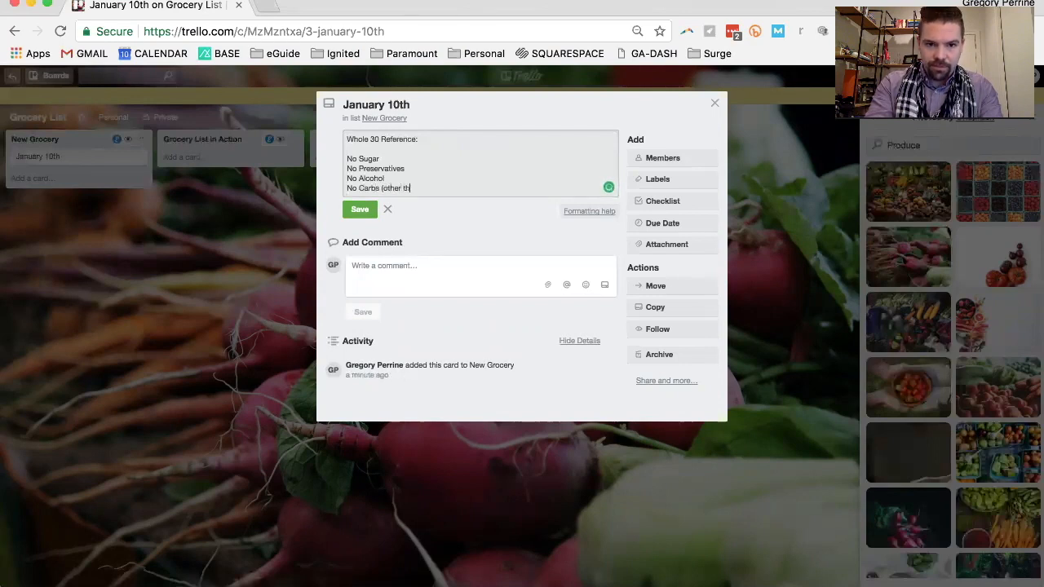
text(an potatoes)
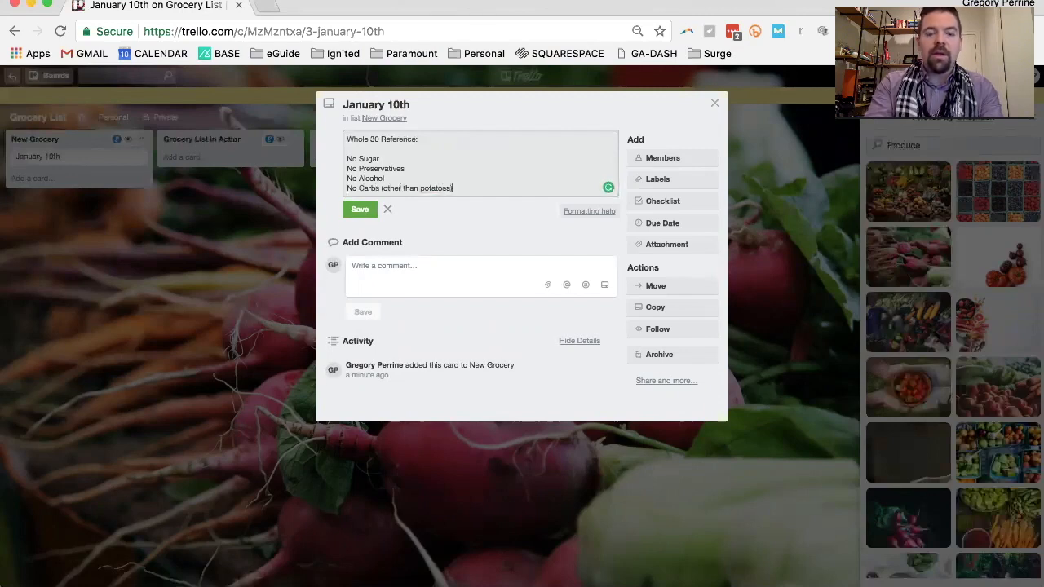
text())
key(Return)
text(No )
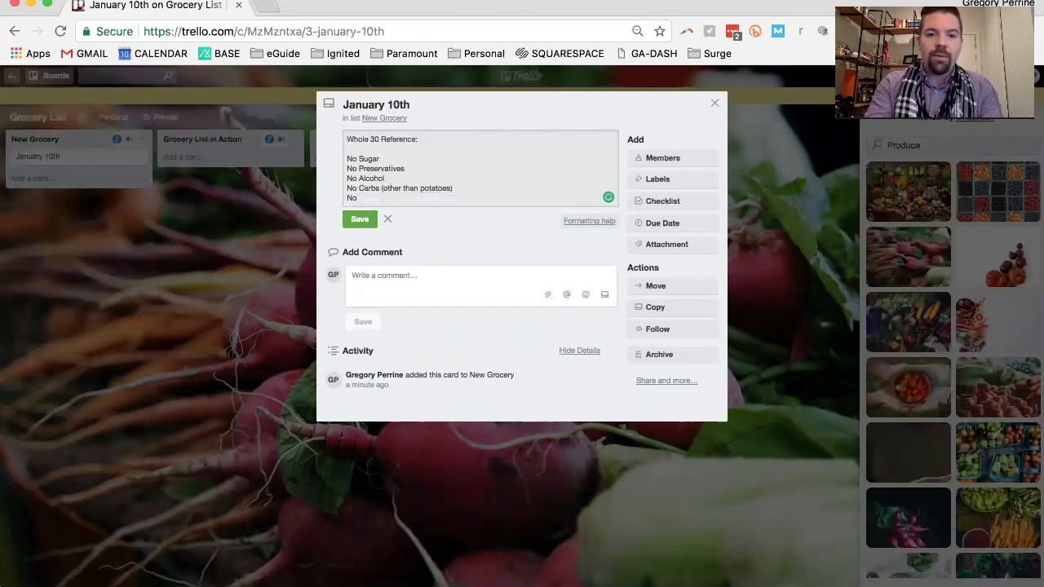
text(Ad)
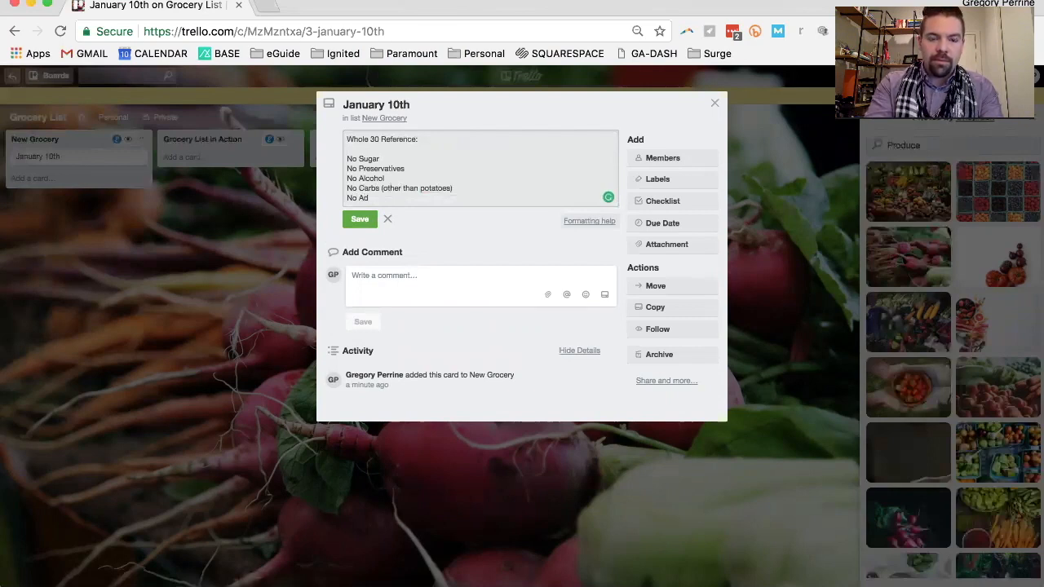
text(ditiv)
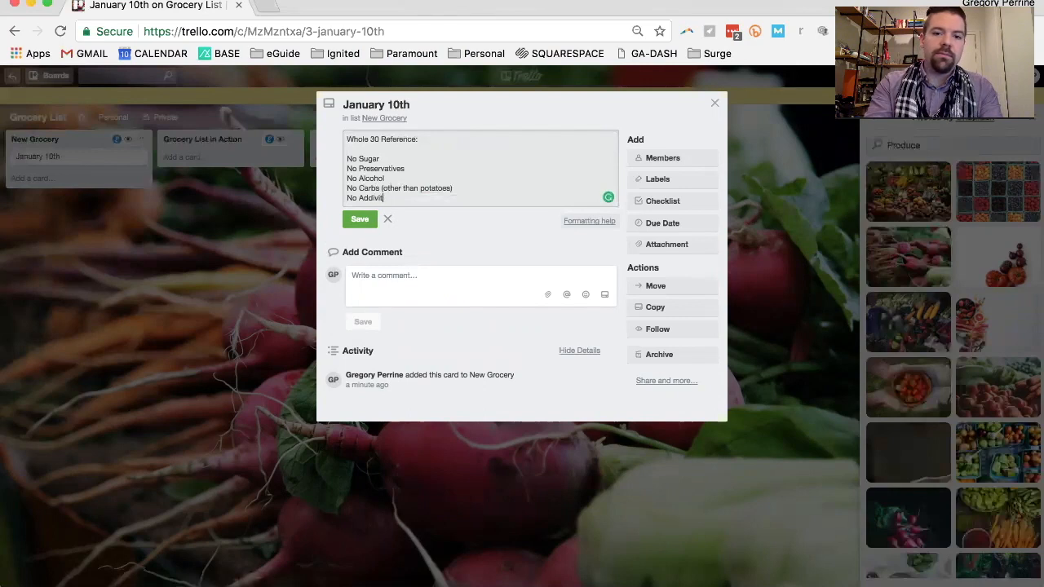
text(es)
click(461, 176)
click(360, 220)
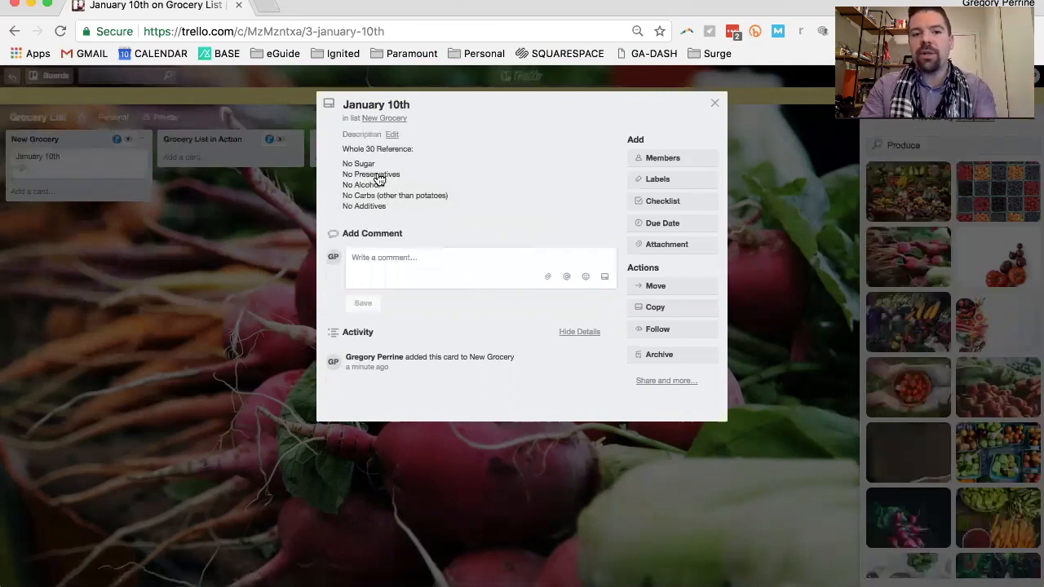
Reopen the description with the formatting help and underline Whole 30 Reference: with a row of dashes as a second-level header, followed by a blank line
click(379, 179)
click(427, 150)
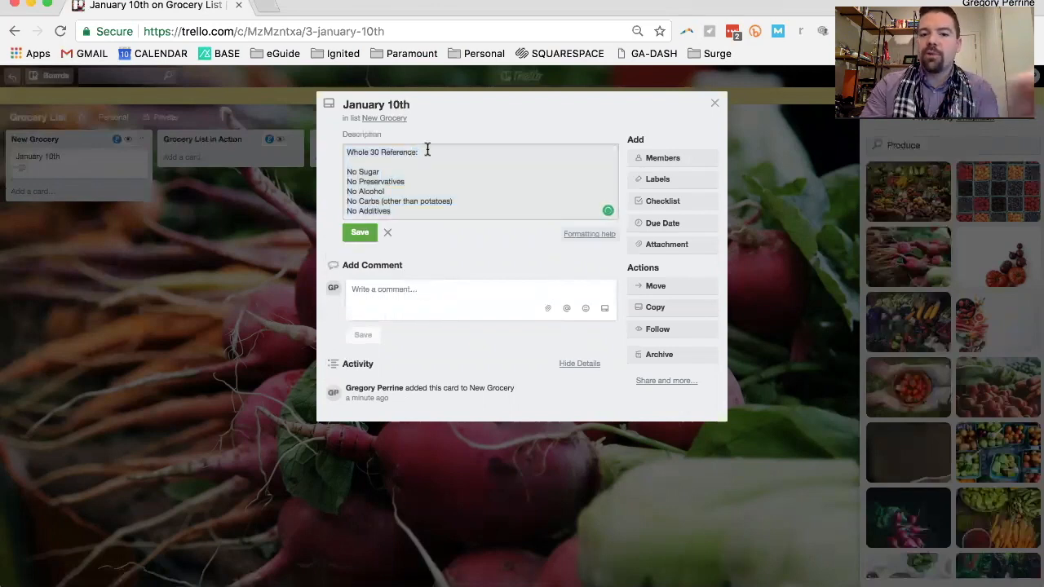
click(588, 236)
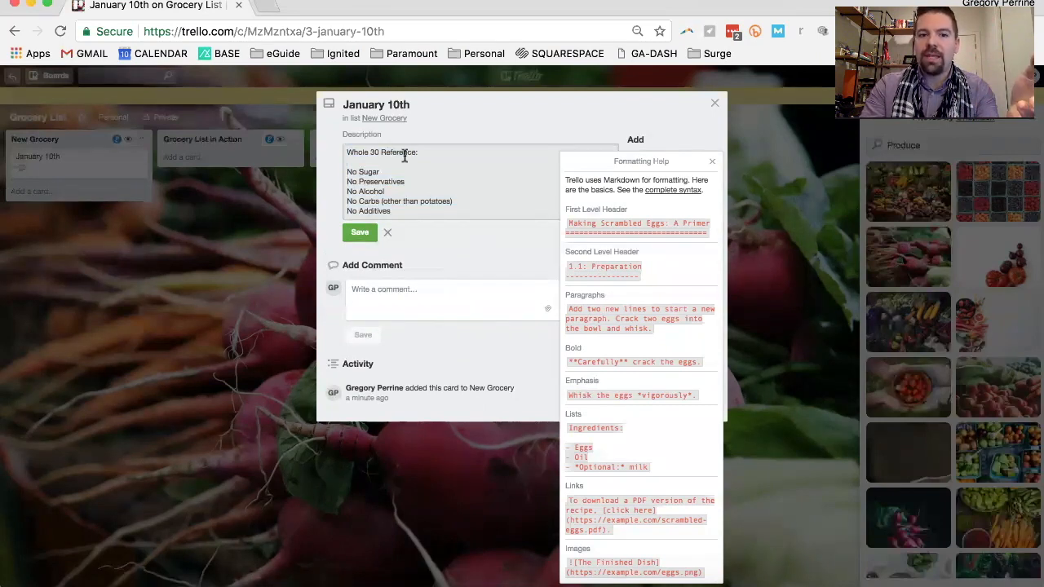
text(-------)
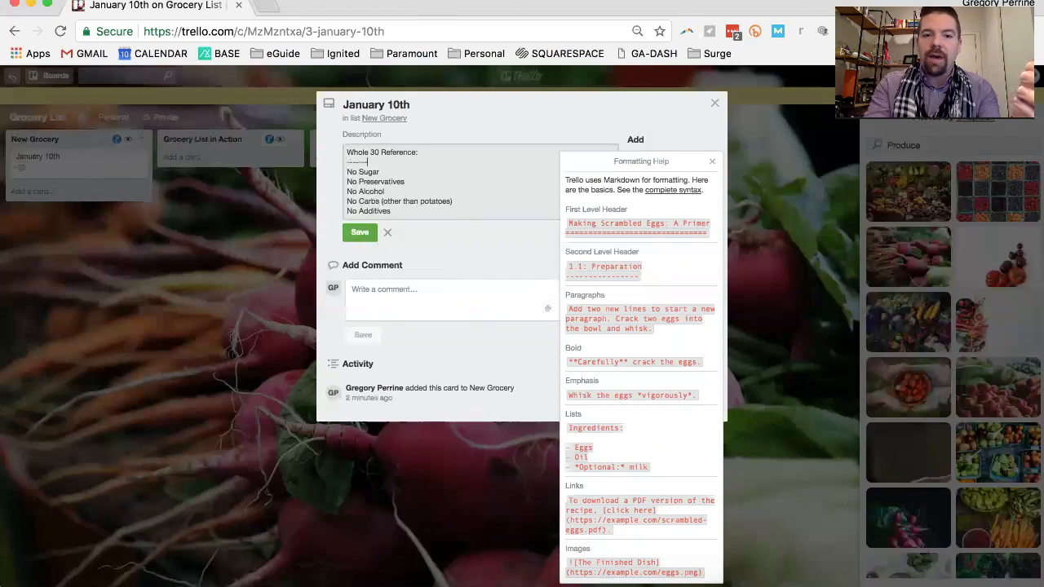
text(--------------------)
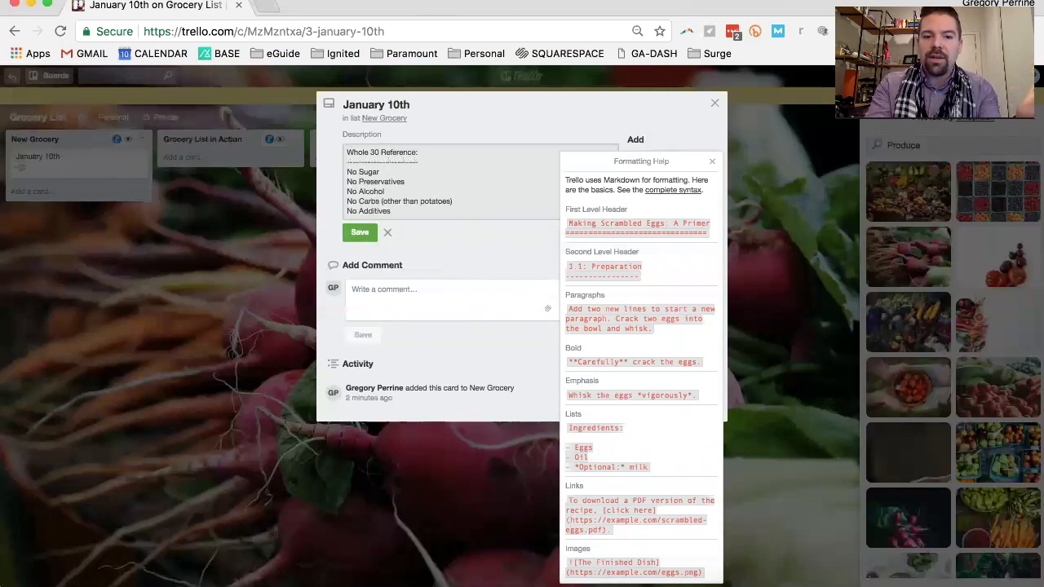
key(Return)
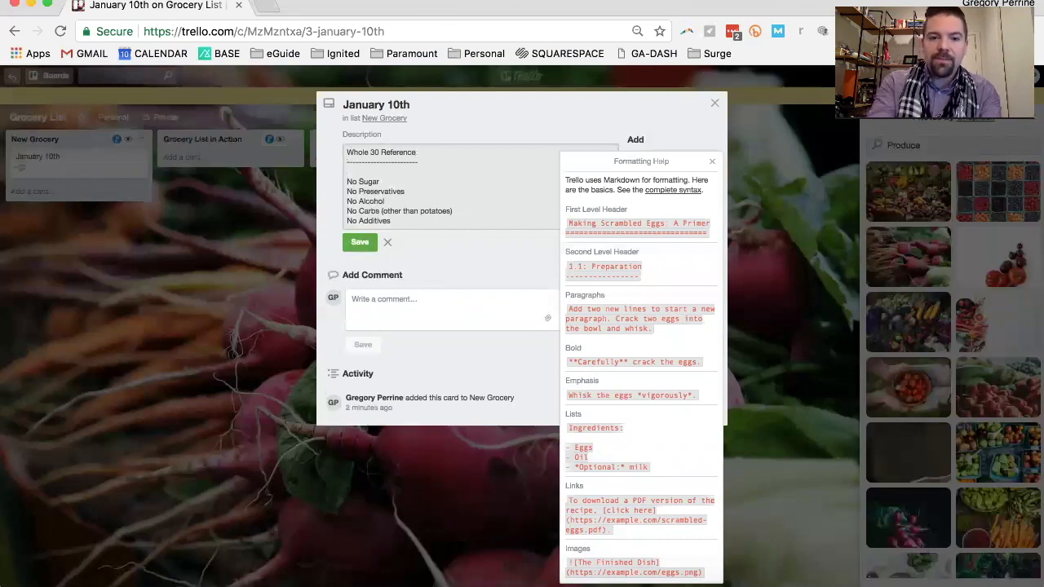
Turn the five "No" lines into a Markdown bulleted list with leading hyphens, save the description and close the formatting help
click(348, 181)
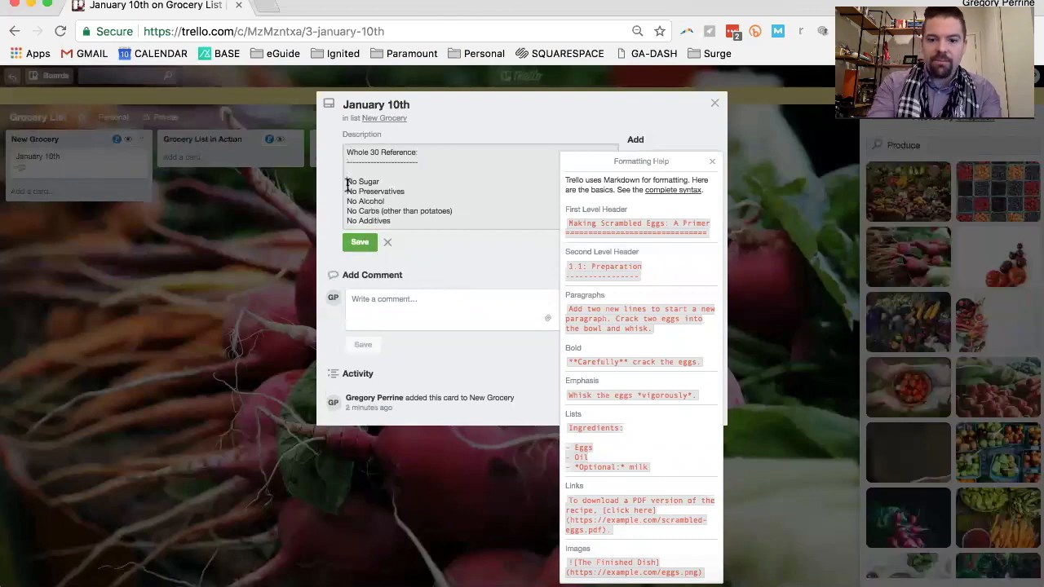
text(-)
click(348, 192)
text(-)
click(348, 201)
text(-)
click(348, 211)
text(-)
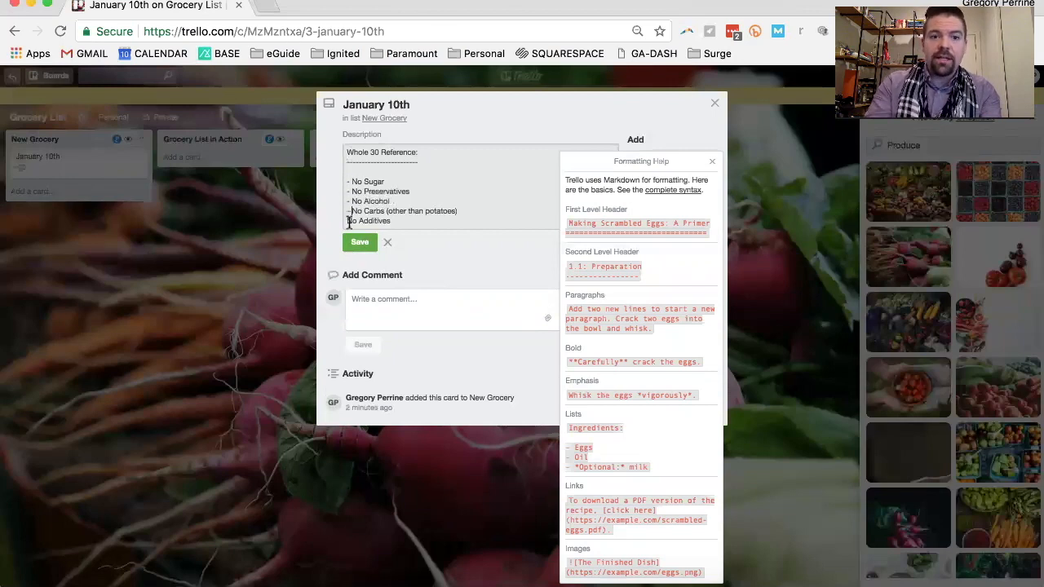
click(347, 221)
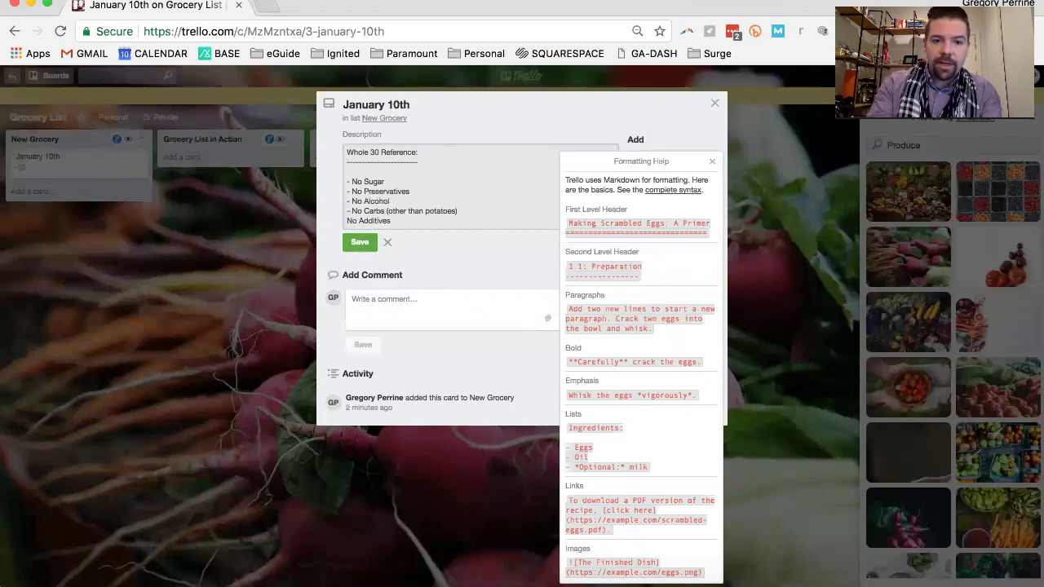
text(-)
click(359, 242)
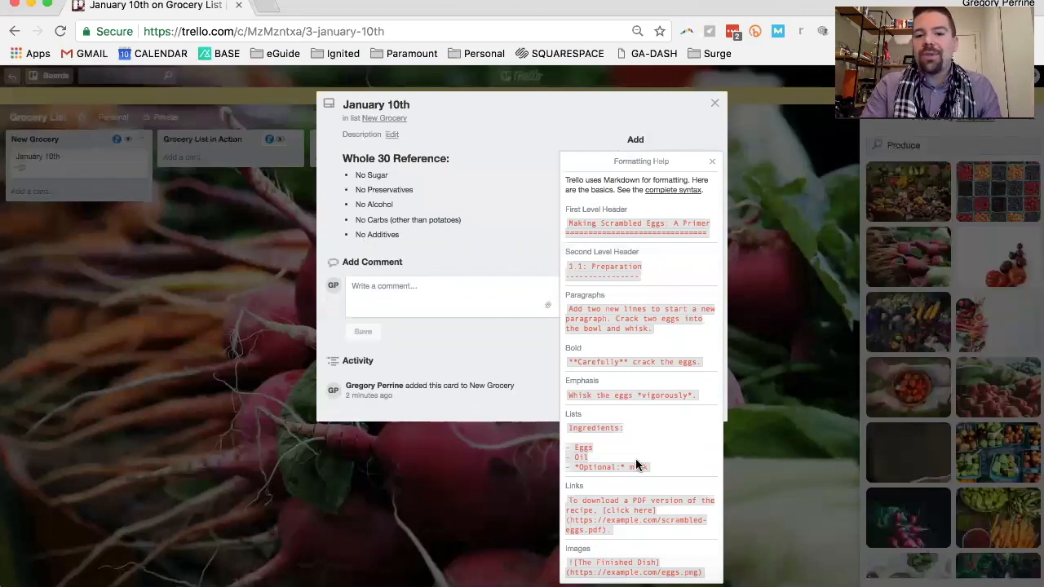
click(712, 162)
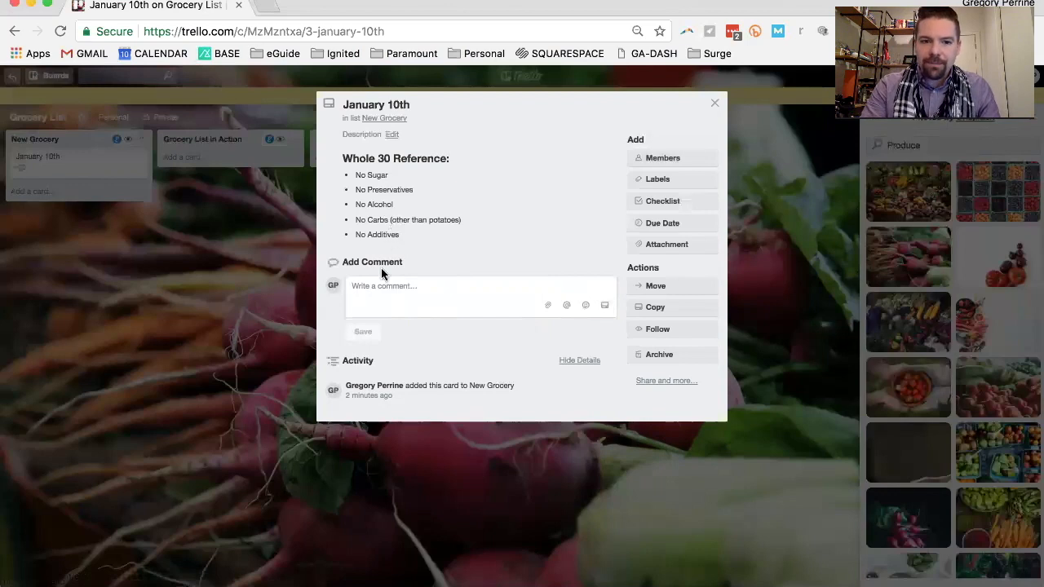
Post a comment on the January 10th card that @-mentions the board member and reads "Don't forget eggs", and close the card
click(415, 297)
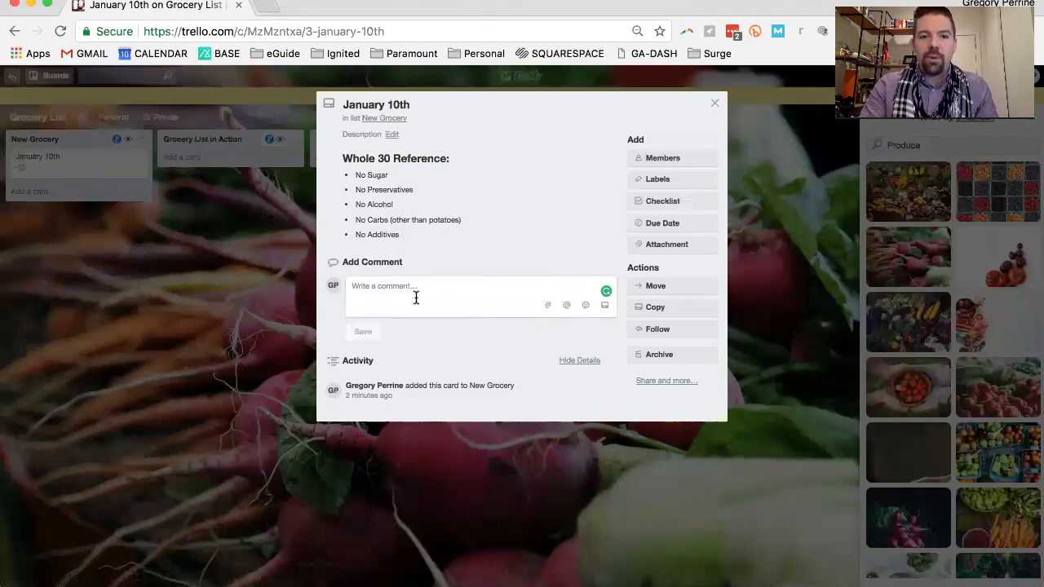
click(650, 161)
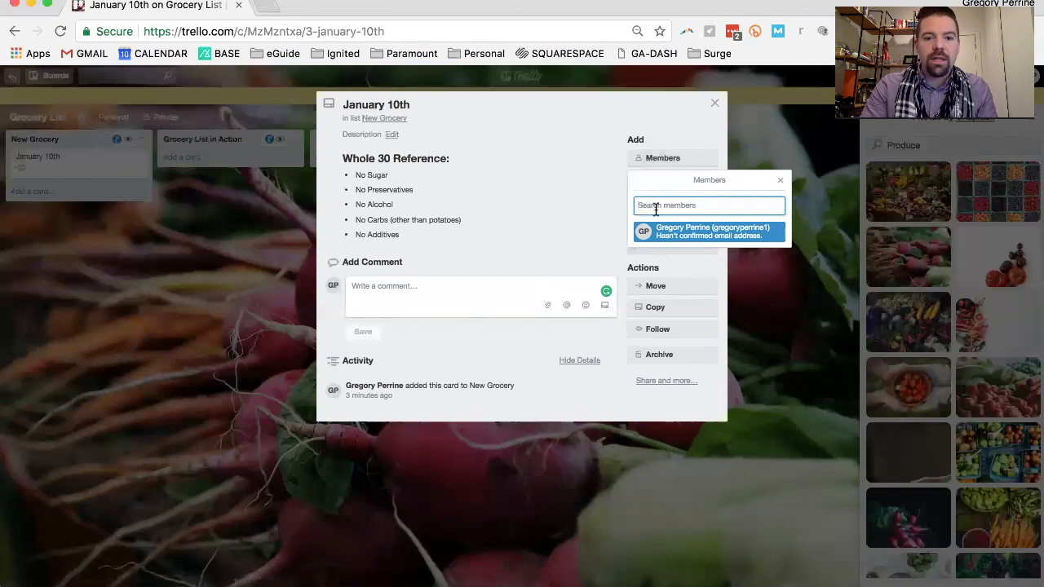
click(512, 289)
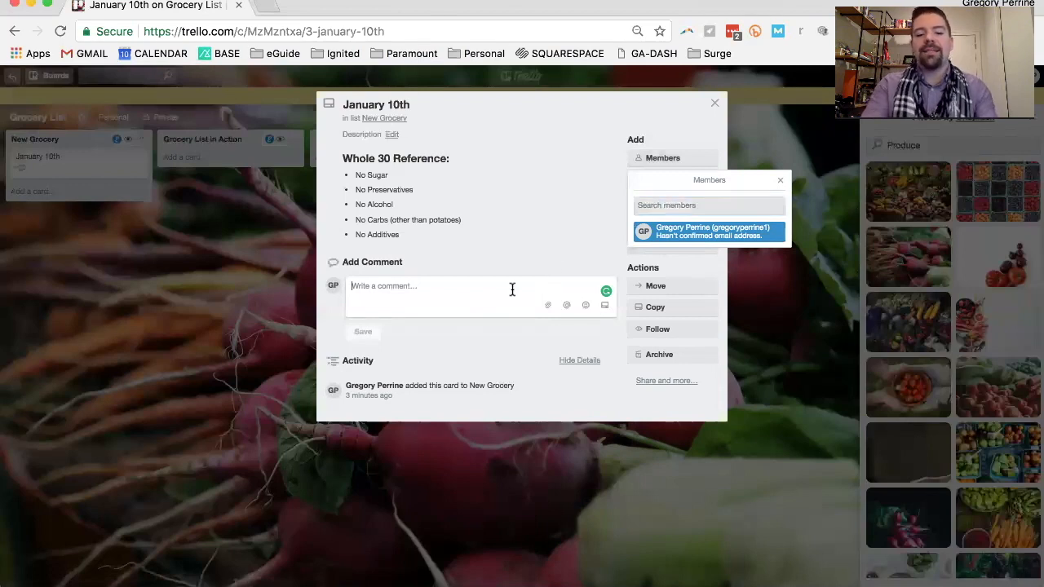
text(@g)
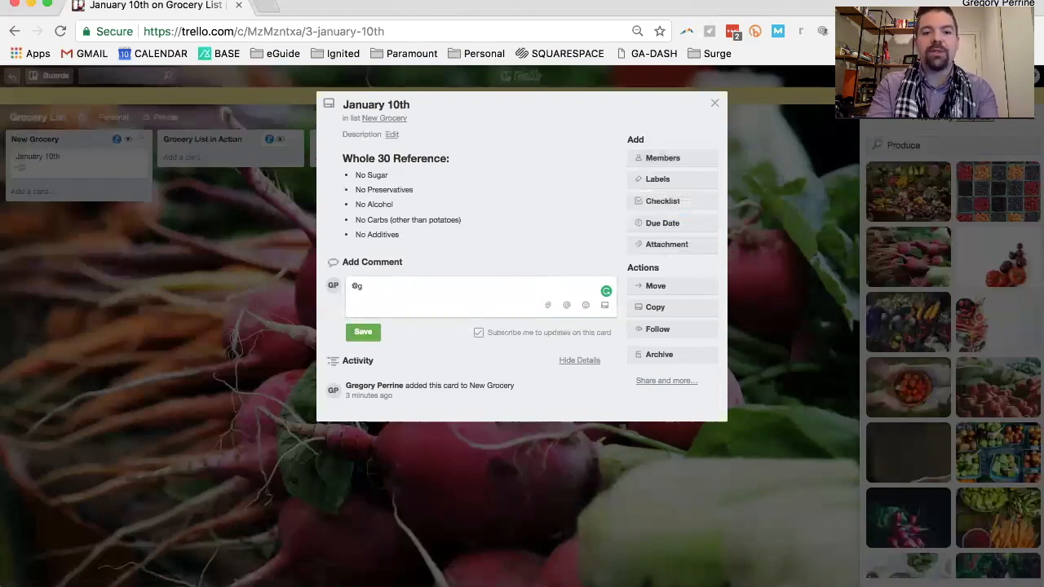
text(regory)
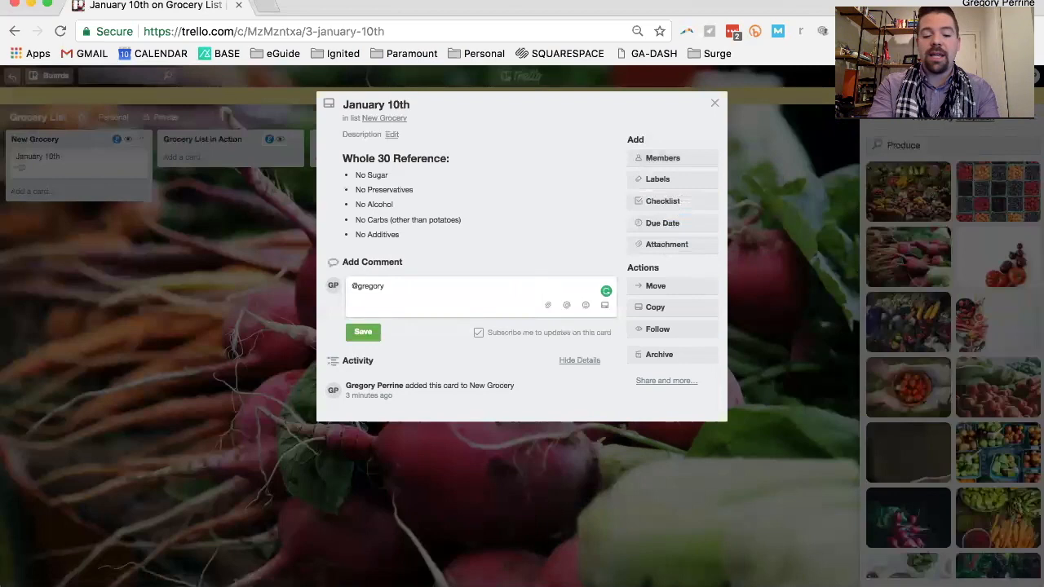
text(Don')
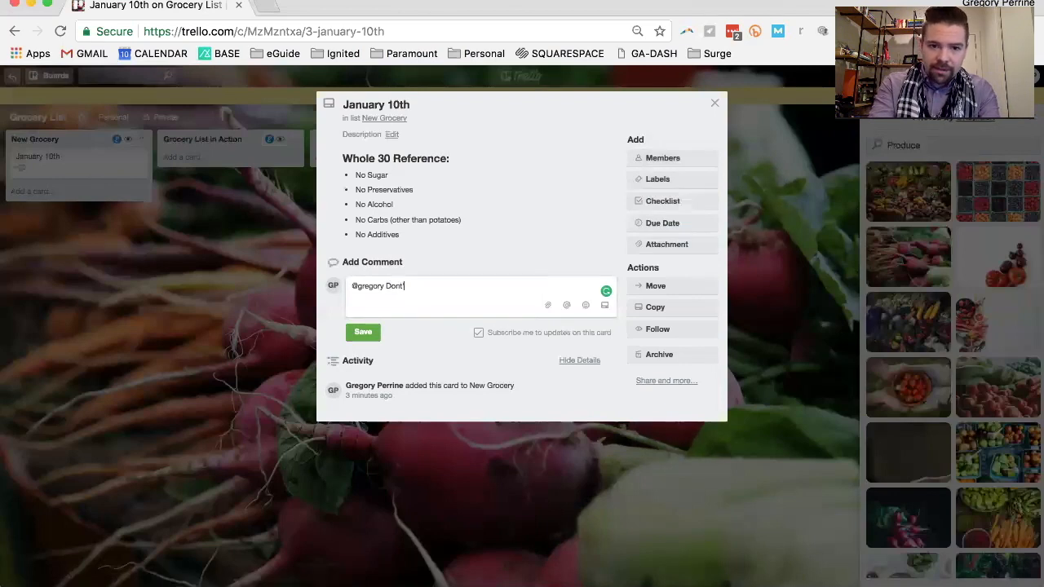
text(t forget eggs)
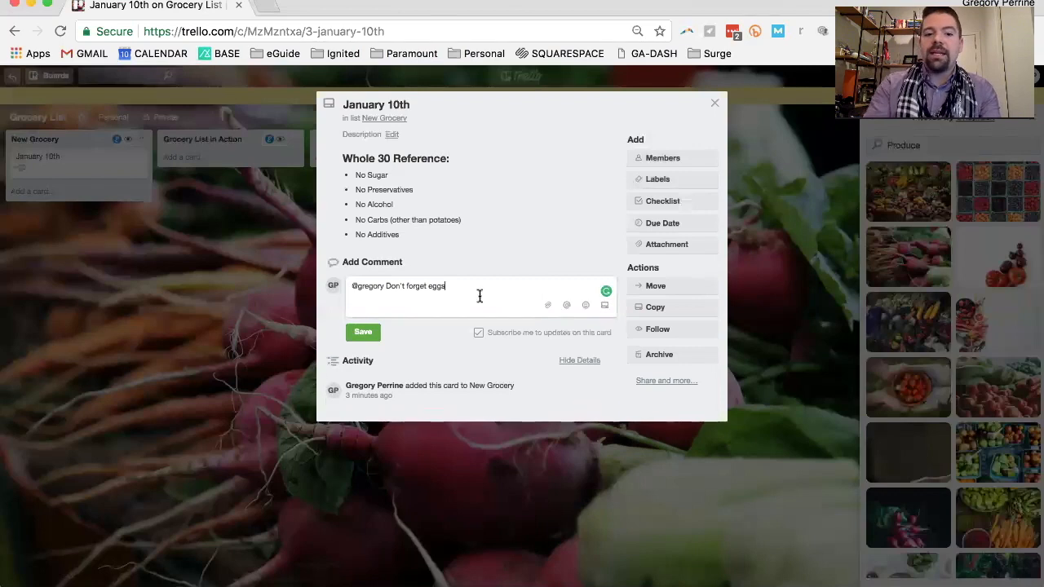
click(364, 331)
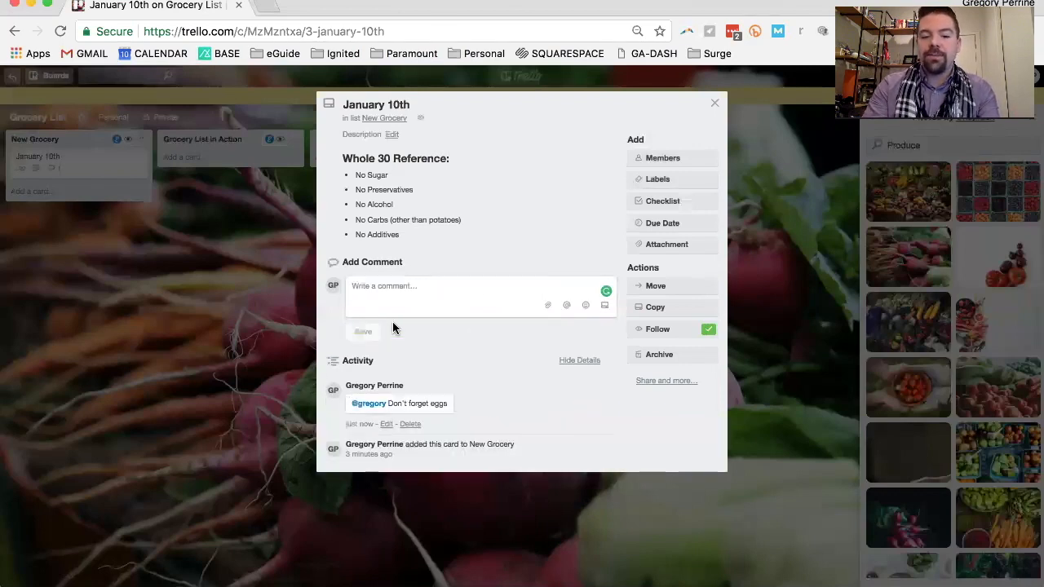
click(240, 295)
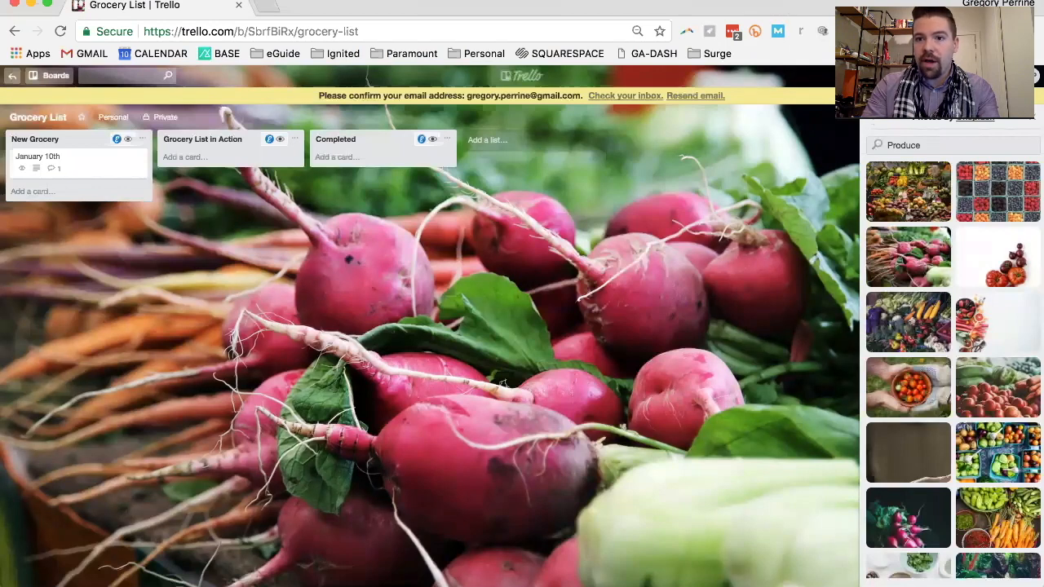
Go back from the background settings to the main board menu and open the form for inviting members
click(874, 121)
click(1031, 117)
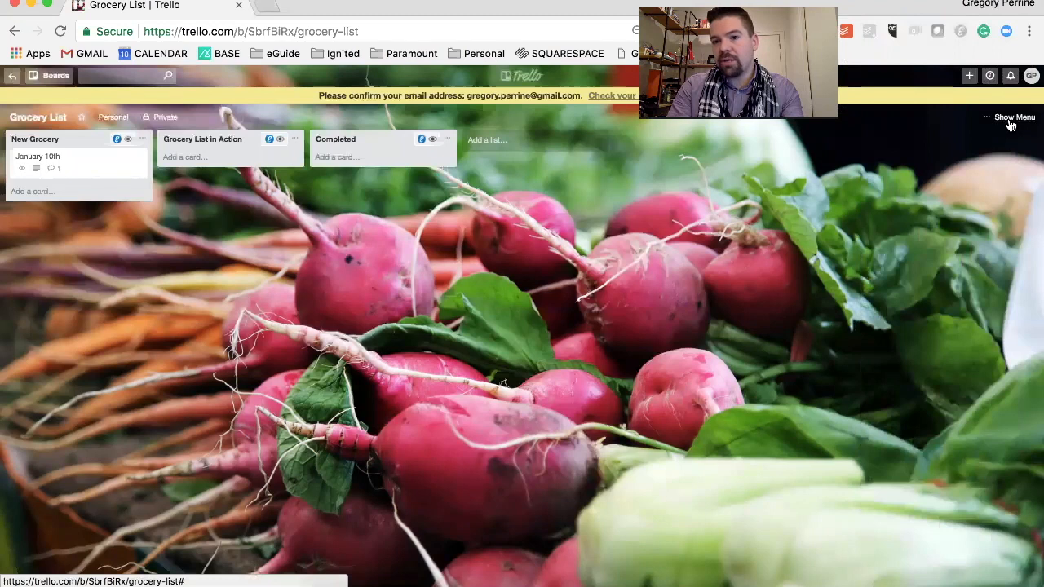
click(1010, 121)
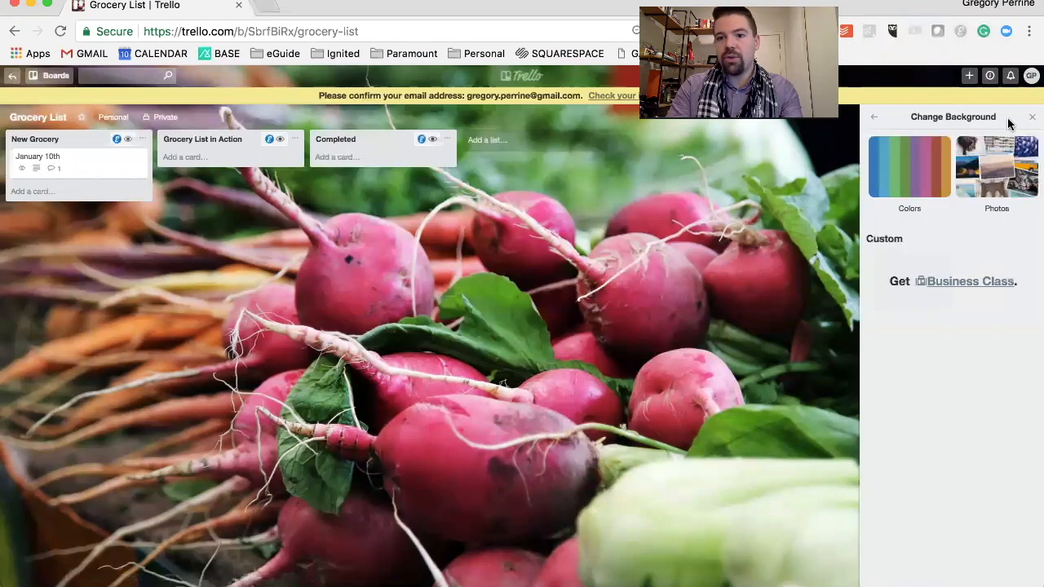
click(874, 120)
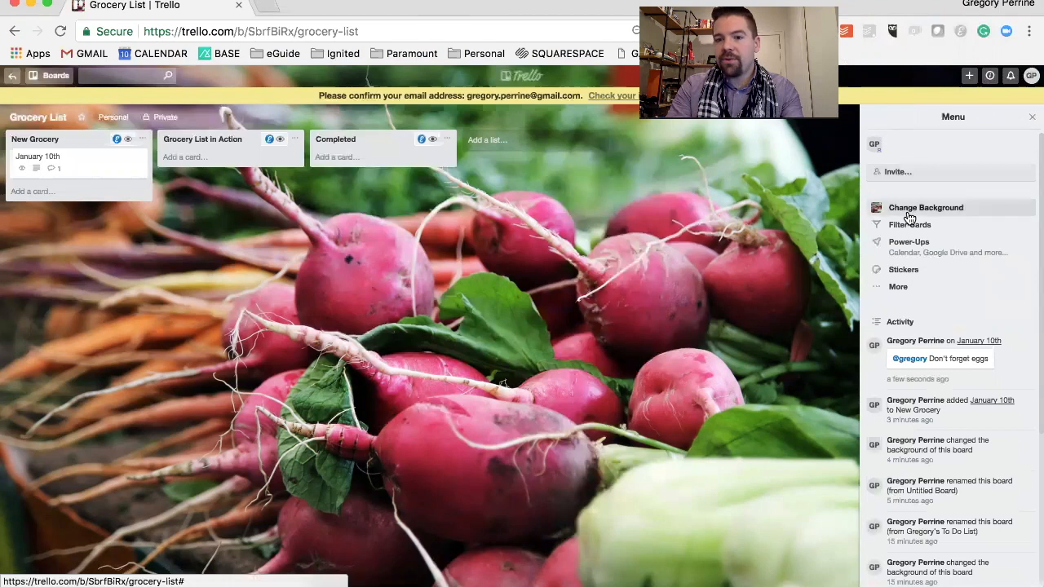
click(903, 172)
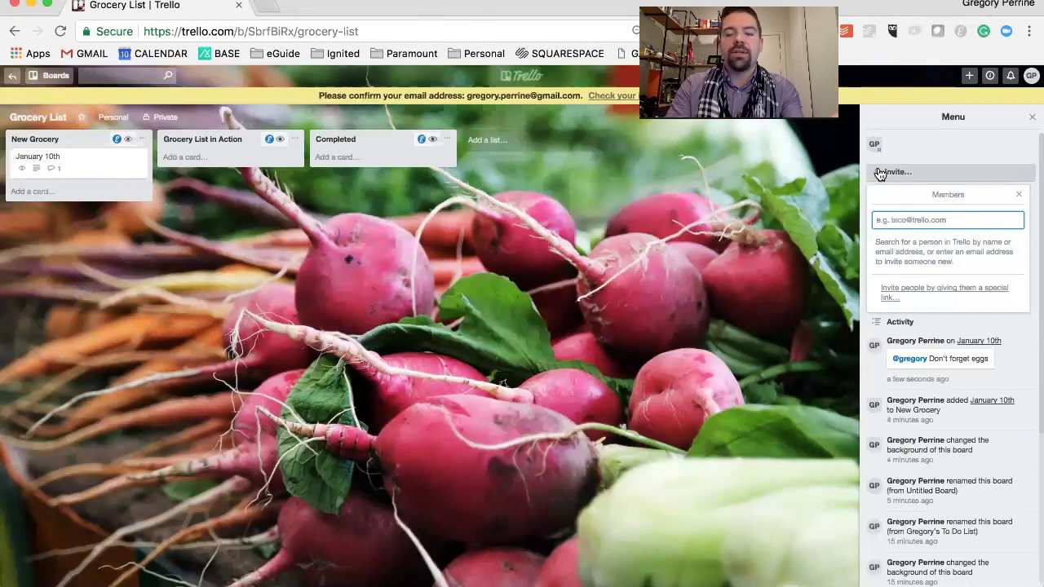
Assign the board's own member to the January 10th card and return to the board
click(115, 168)
click(658, 158)
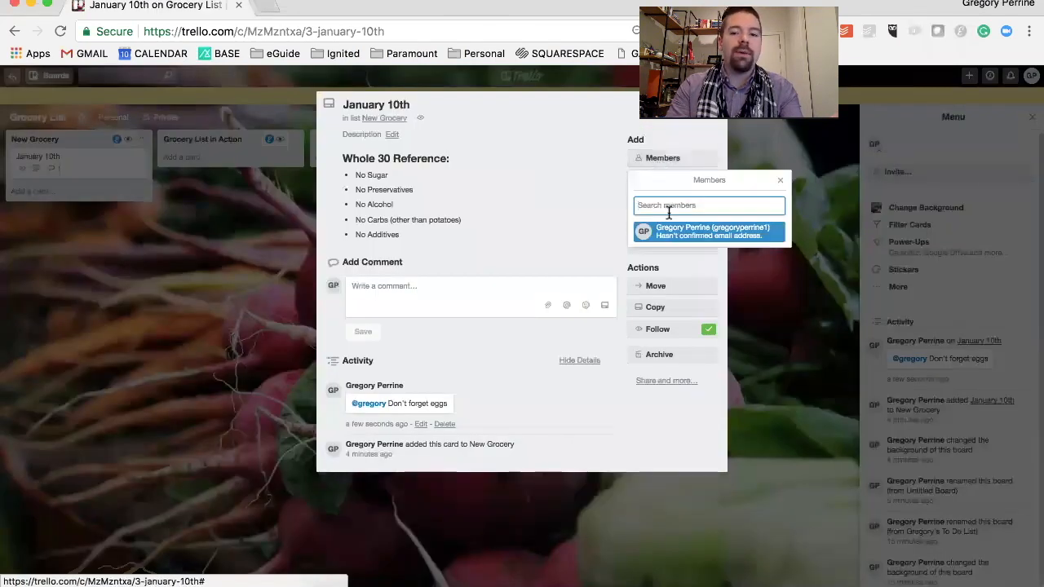
click(711, 235)
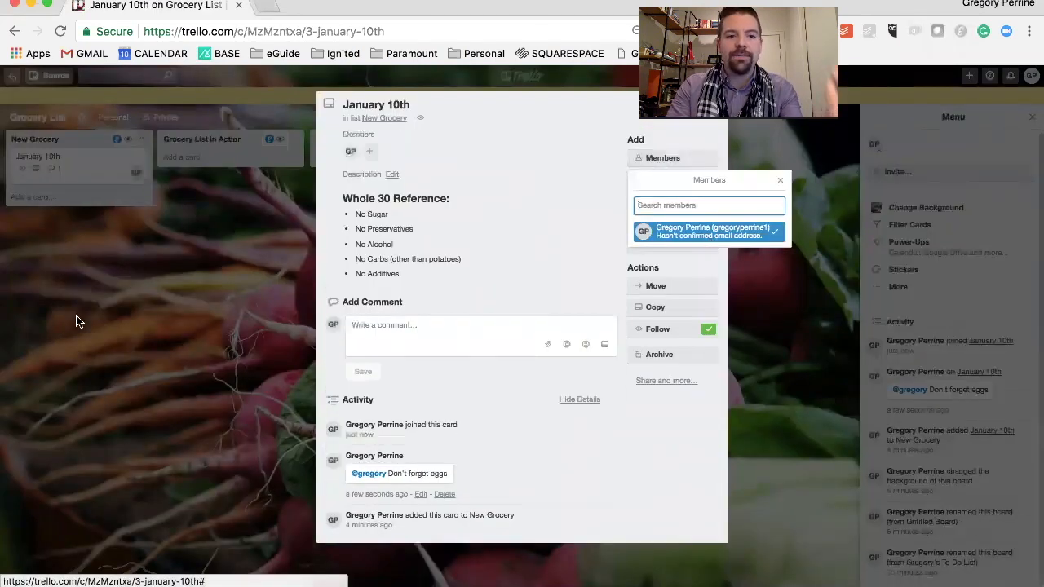
click(102, 308)
click(108, 300)
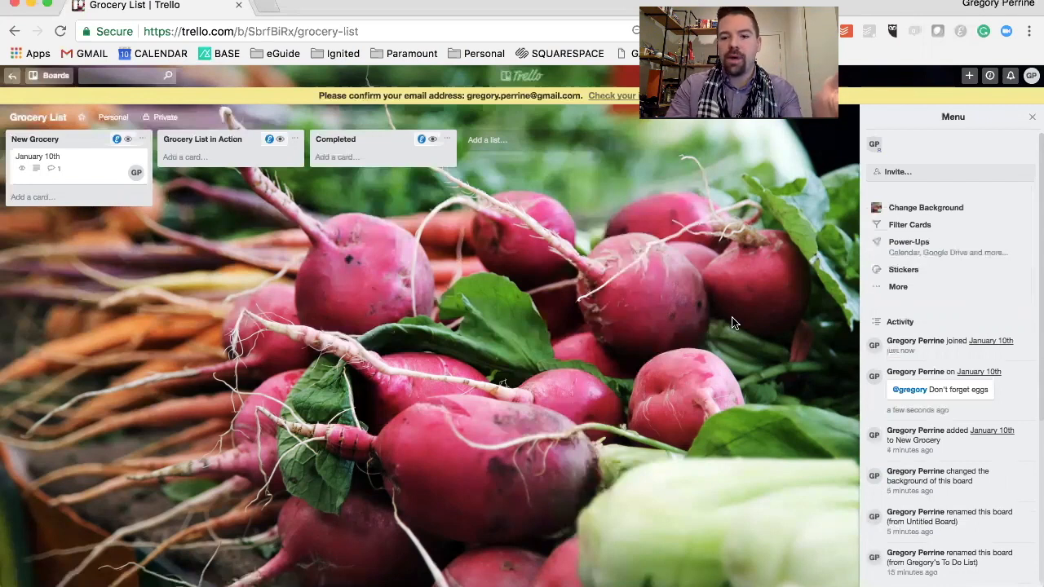
Review the board's activity feed and the activity recorded on the January 10th card
scroll(932, 441, down, 5)
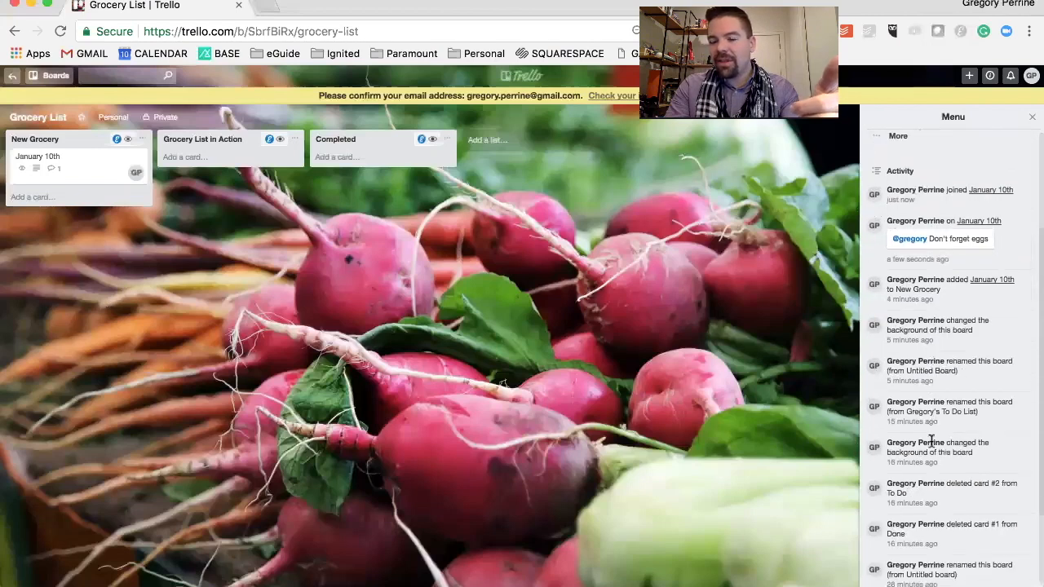
scroll(933, 343, down, 3)
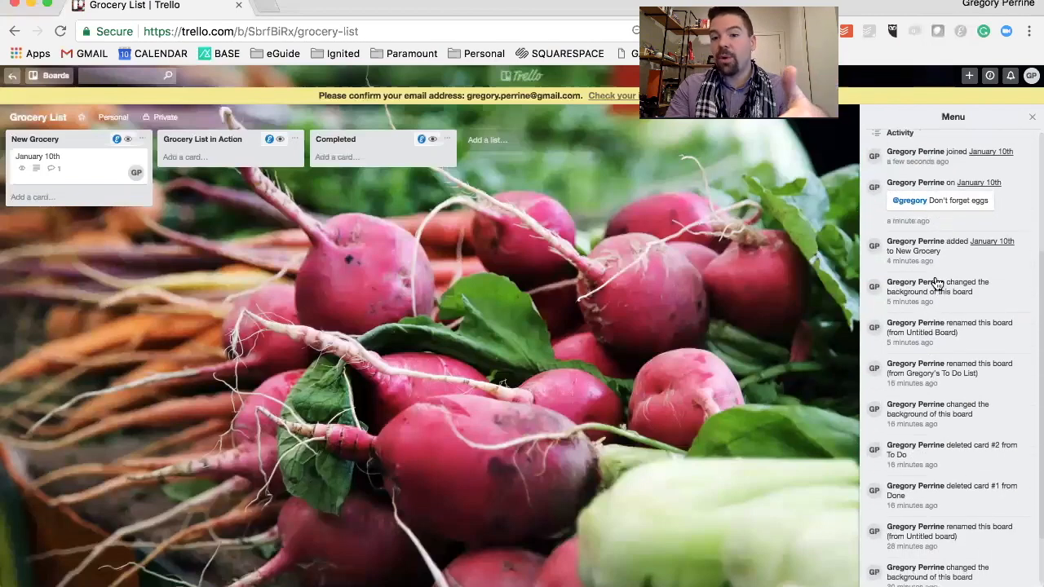
scroll(936, 281, up, 1)
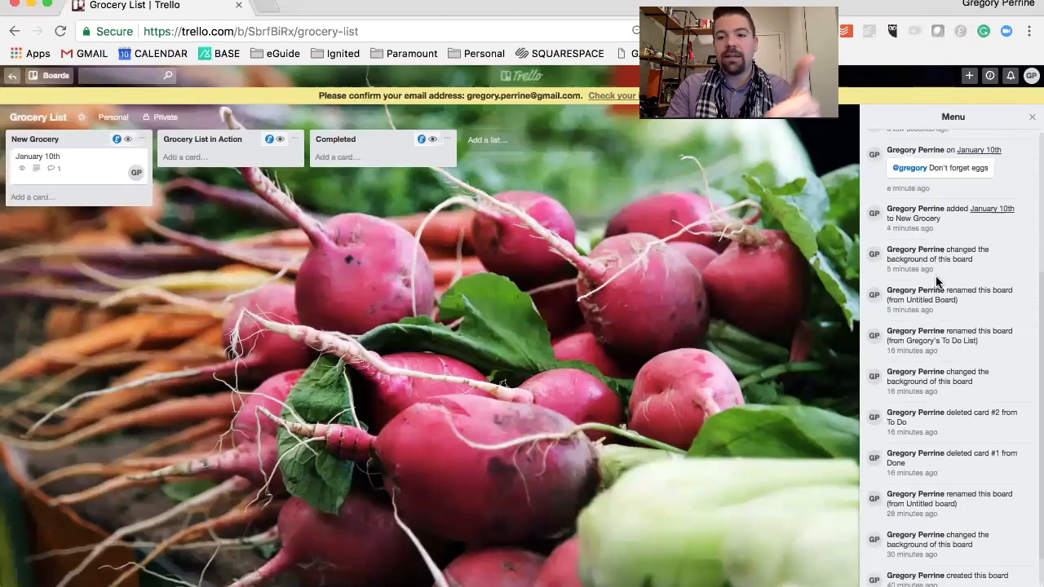
scroll(938, 283, up, 3)
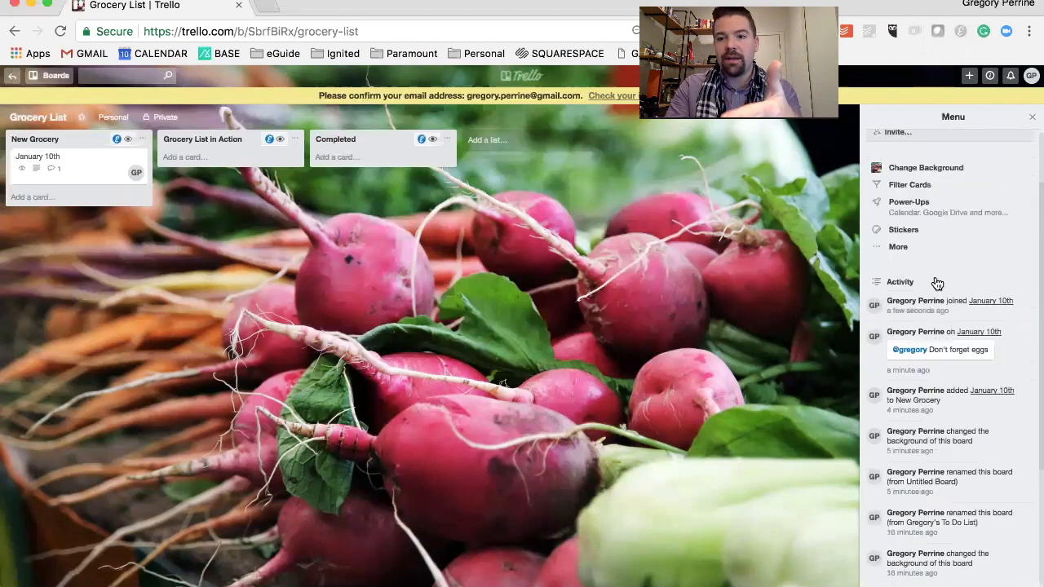
click(80, 179)
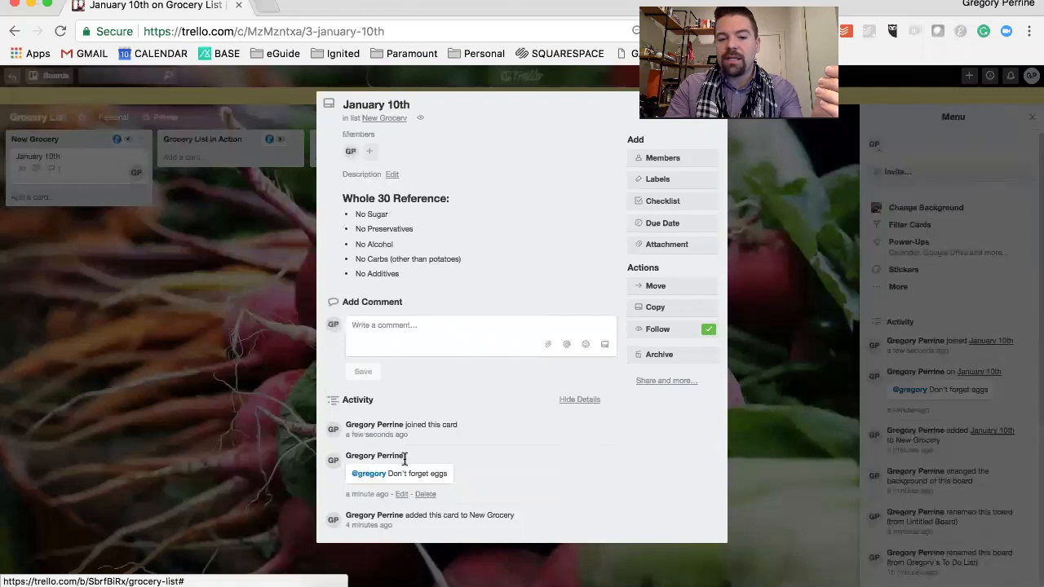
click(219, 428)
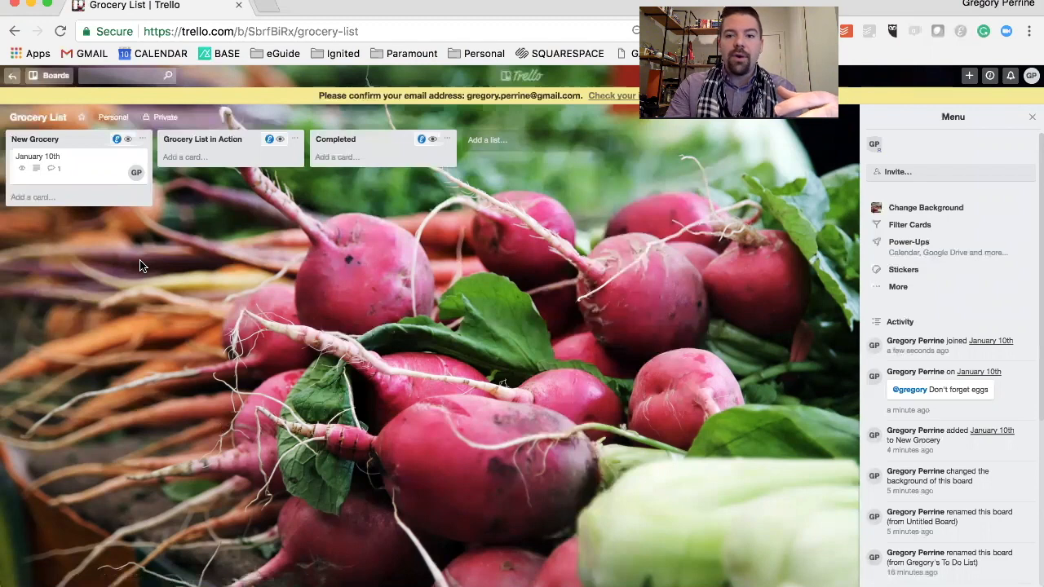
Apply the purple New To Do label to the January 10th card
click(98, 179)
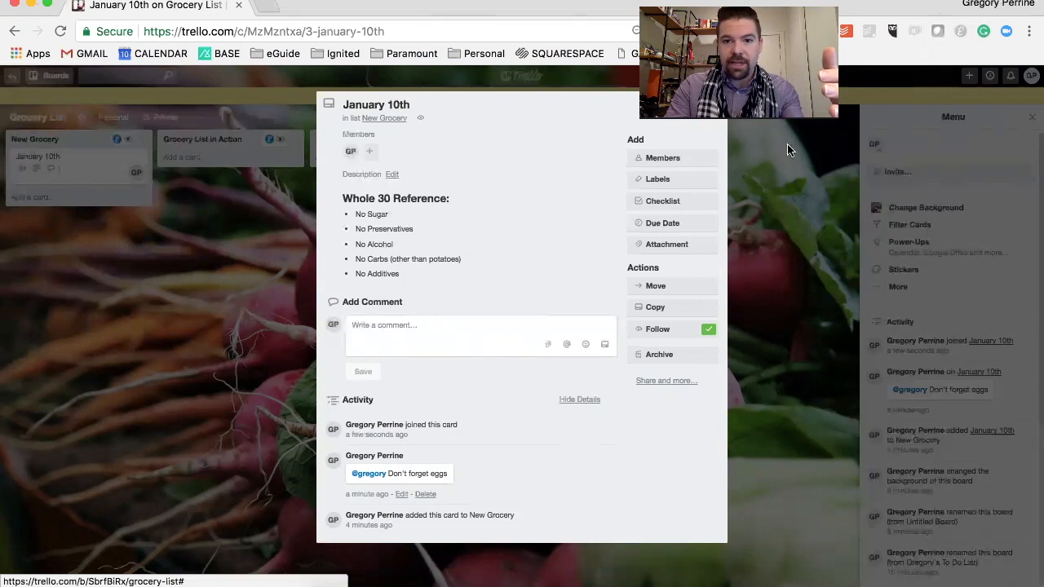
click(686, 186)
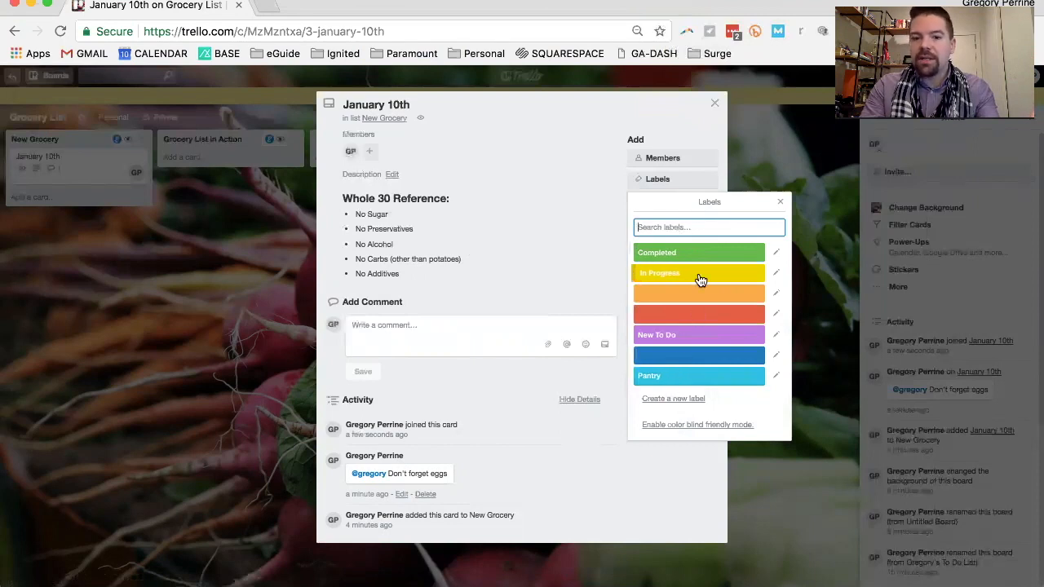
click(693, 342)
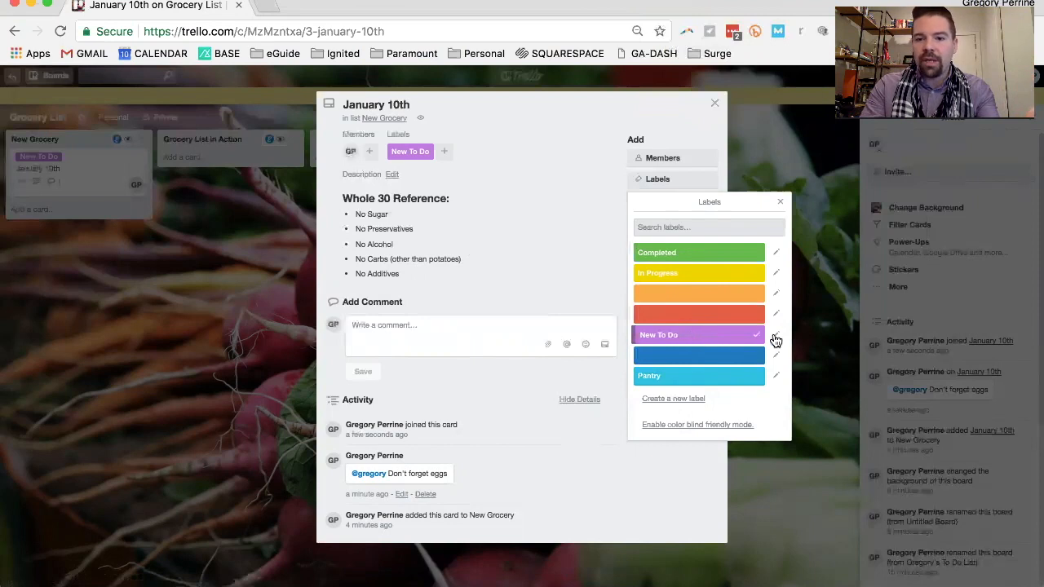
Rename the purple label as New Shopping List, save it and close the card
click(774, 336)
click(690, 240)
key(BackSpace)
key(BackSpace)
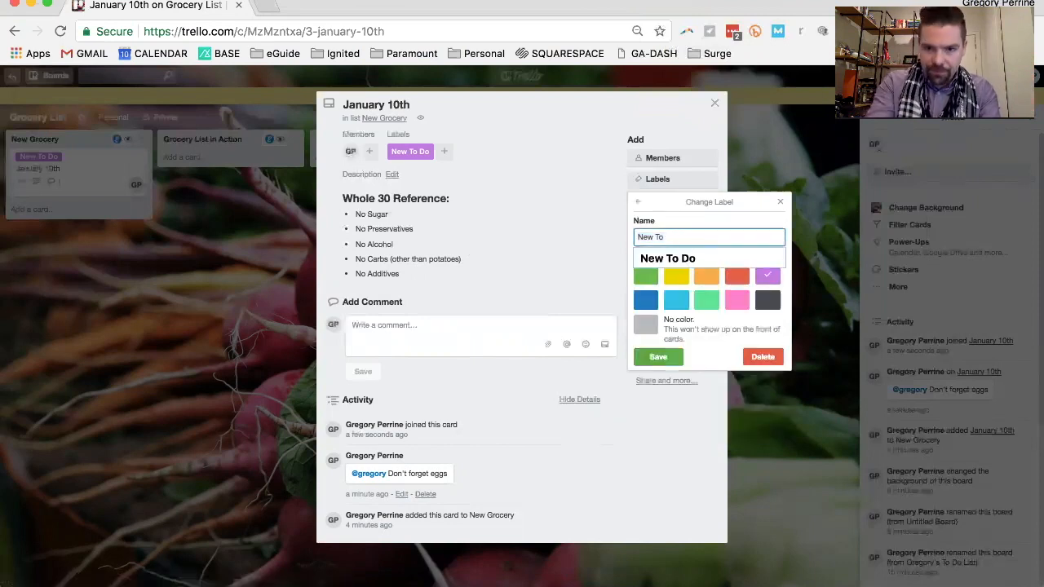
key(BackSpace)
text(Shopping List)
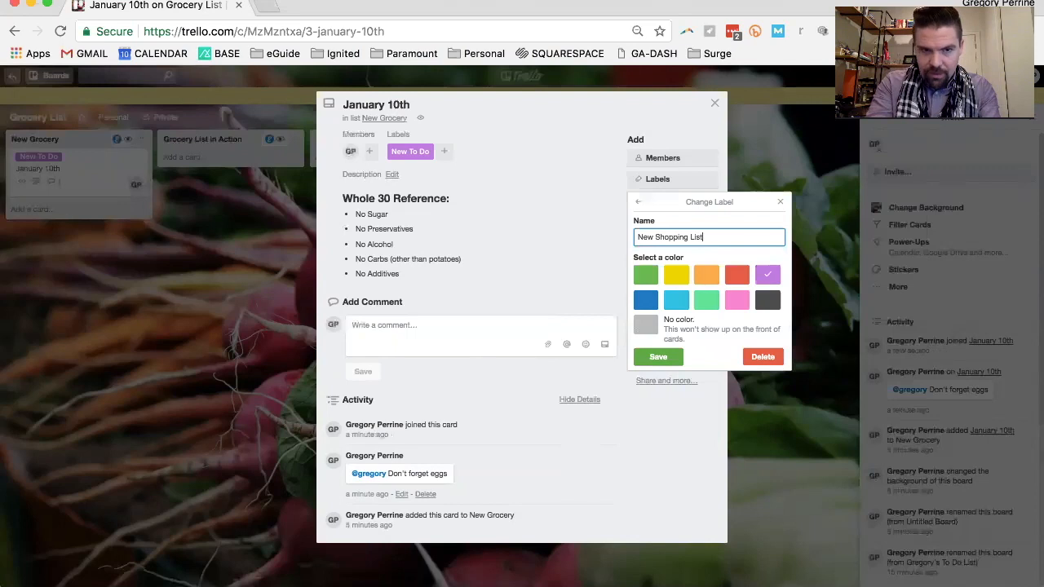
key(Return)
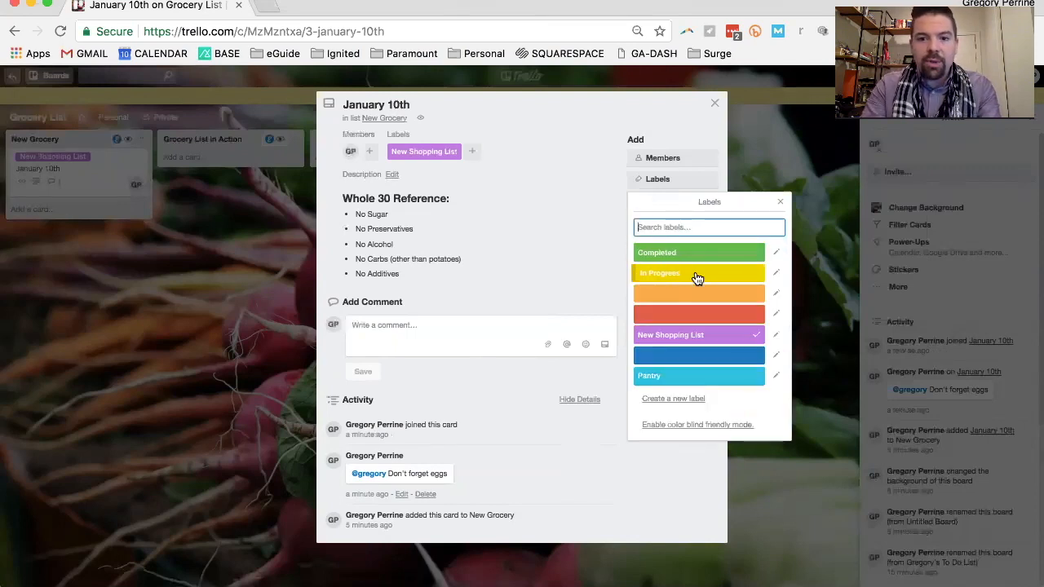
click(179, 305)
click(148, 255)
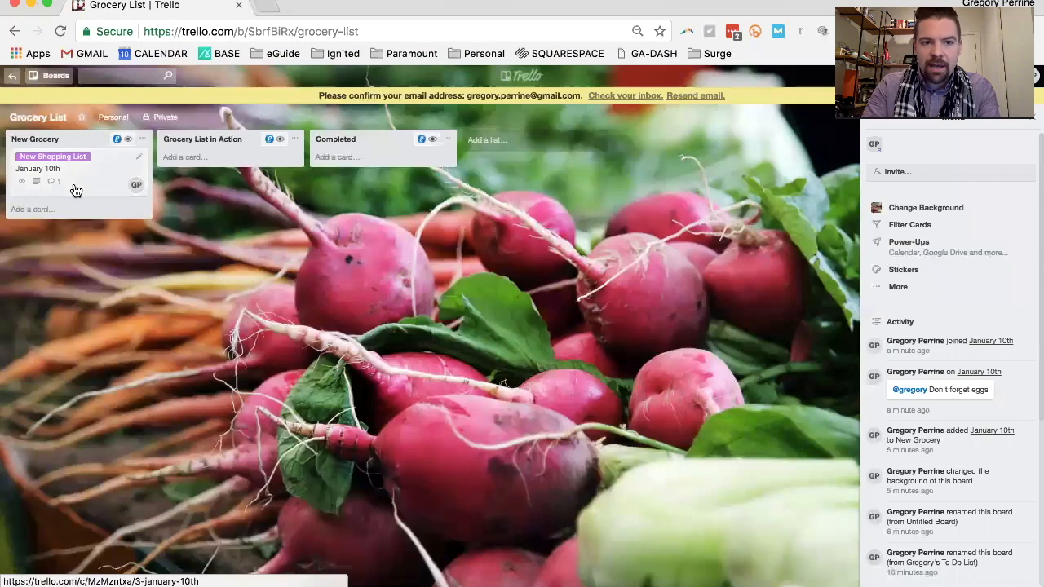
Move the January 10th card to Grocery List in Action and replace its label with the yellow In Progress one
drag(74, 190, 248, 186)
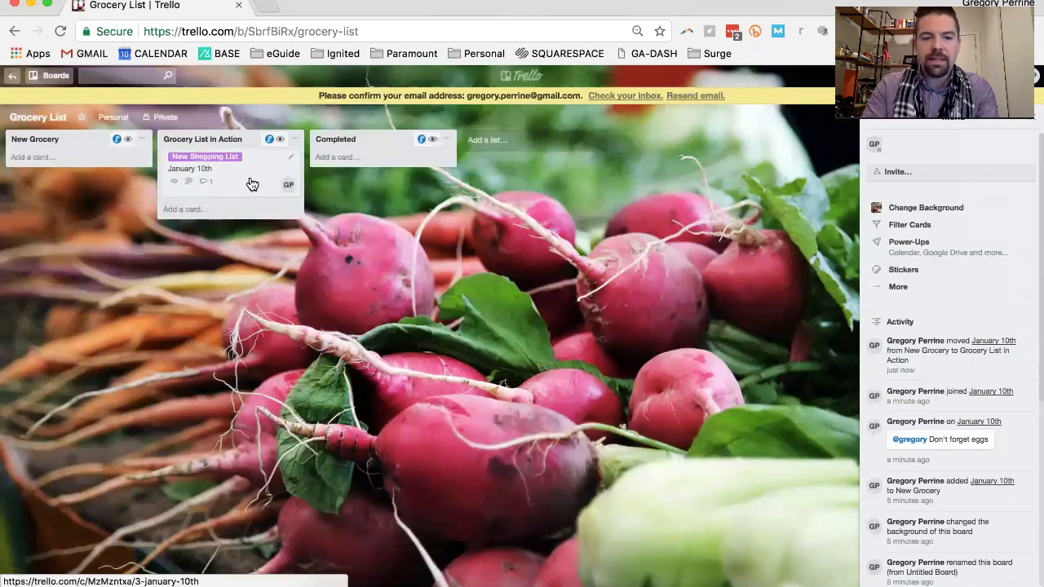
click(252, 185)
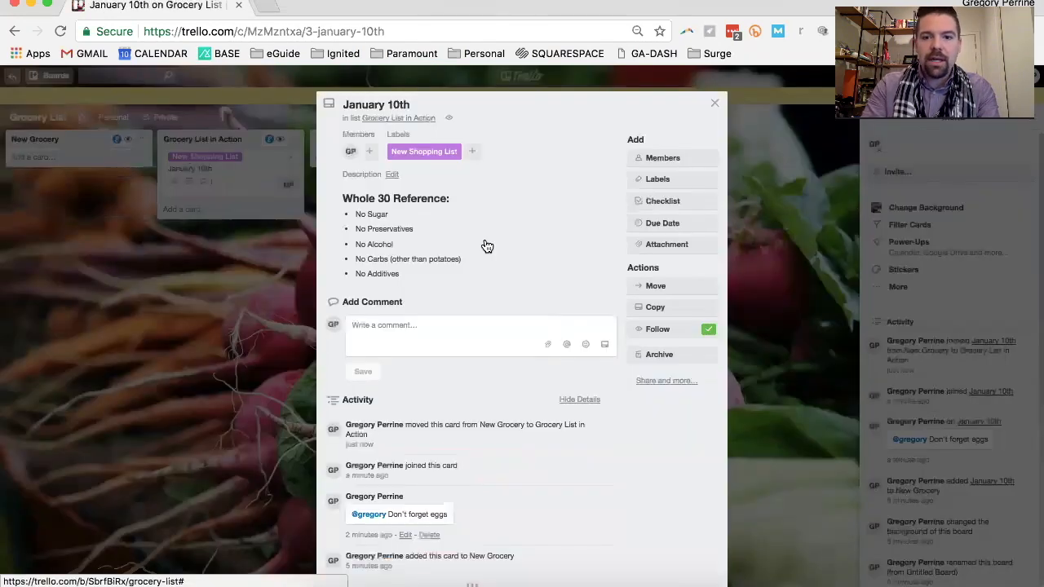
click(662, 181)
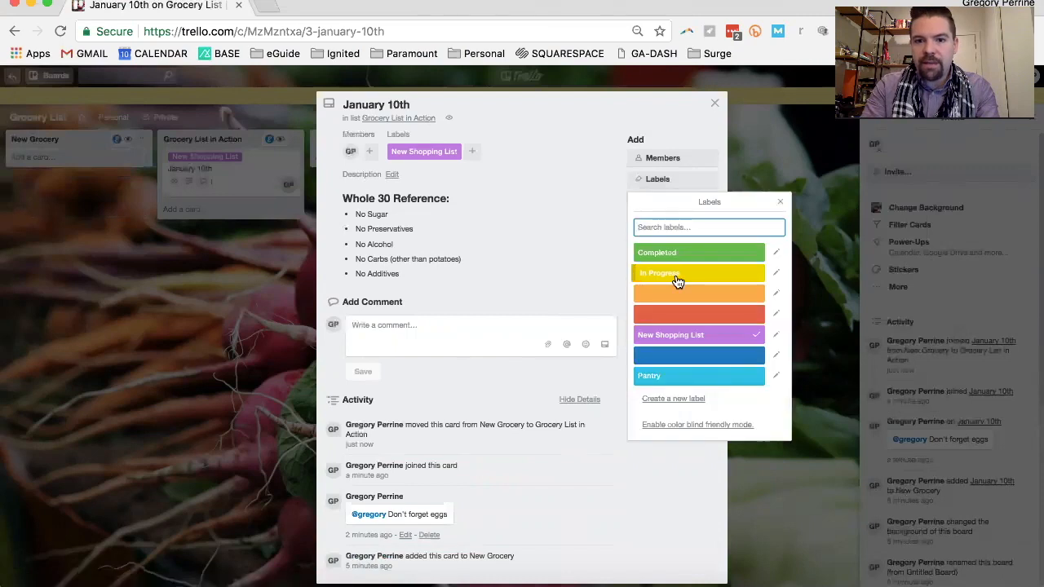
click(676, 274)
click(697, 342)
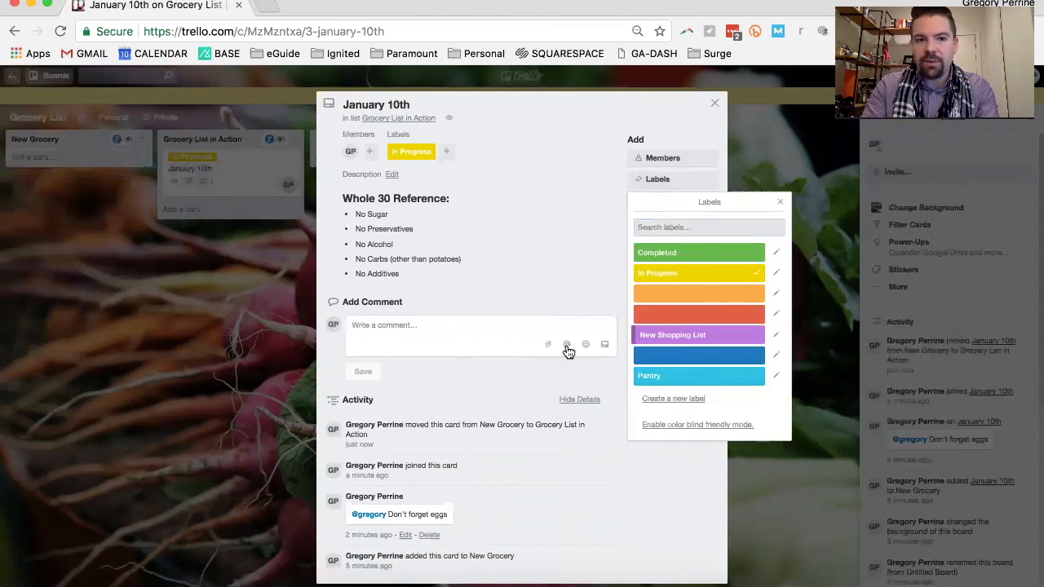
click(208, 365)
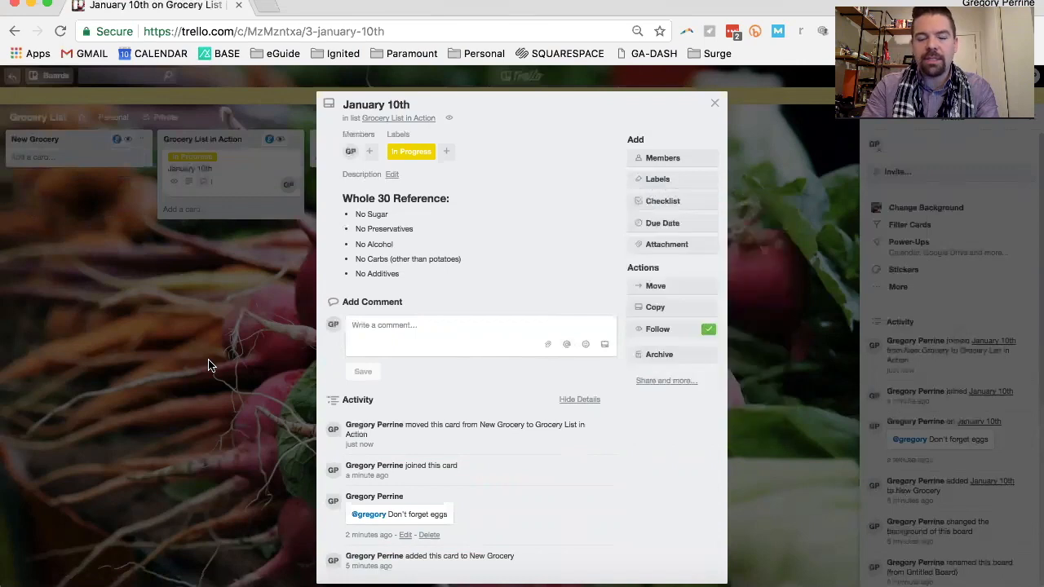
click(208, 365)
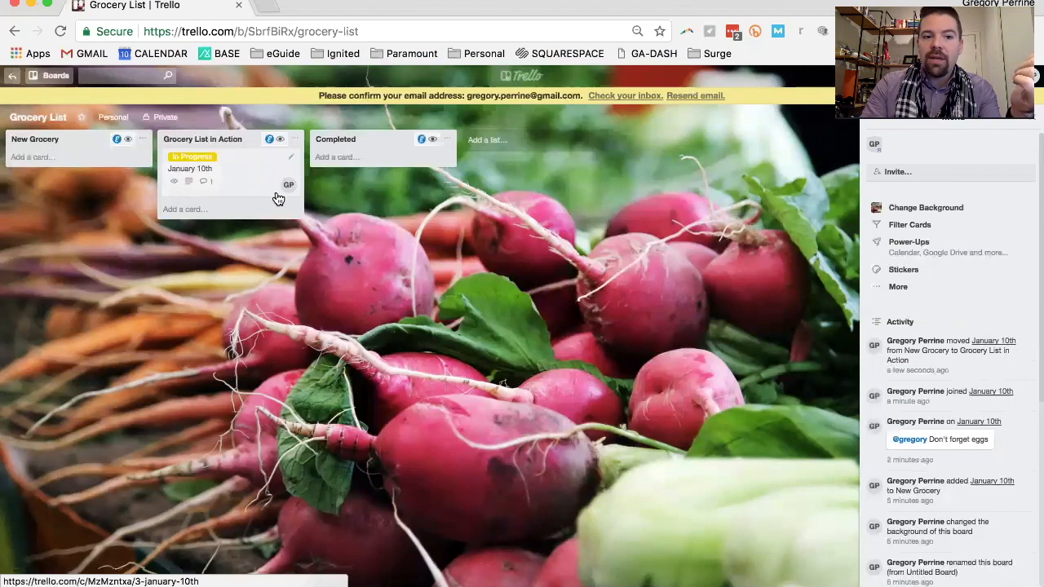
Review the January 10th card's description, comment and activity, and check the member assigned to it
click(224, 190)
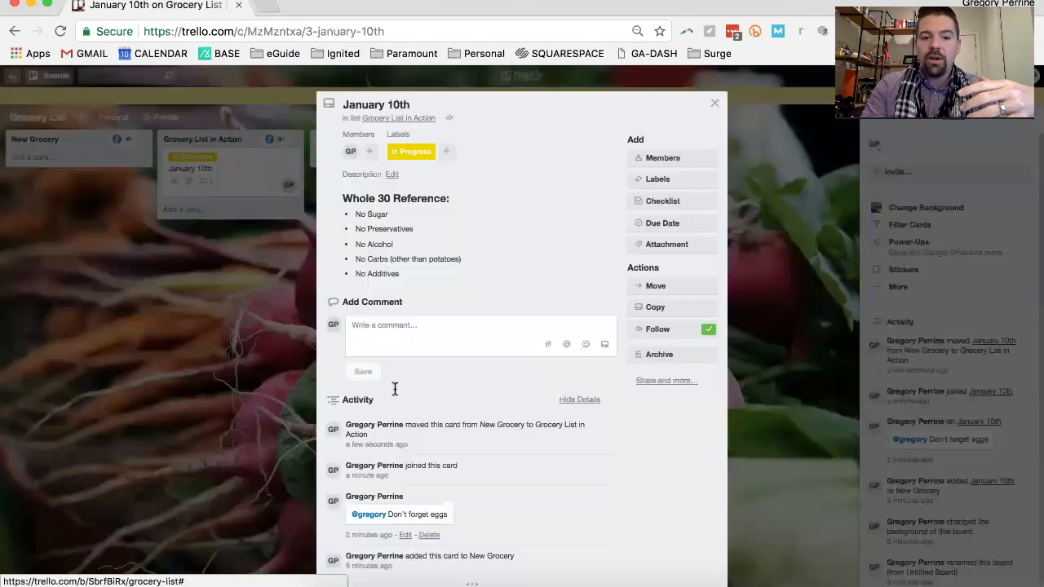
scroll(394, 389, down, 1)
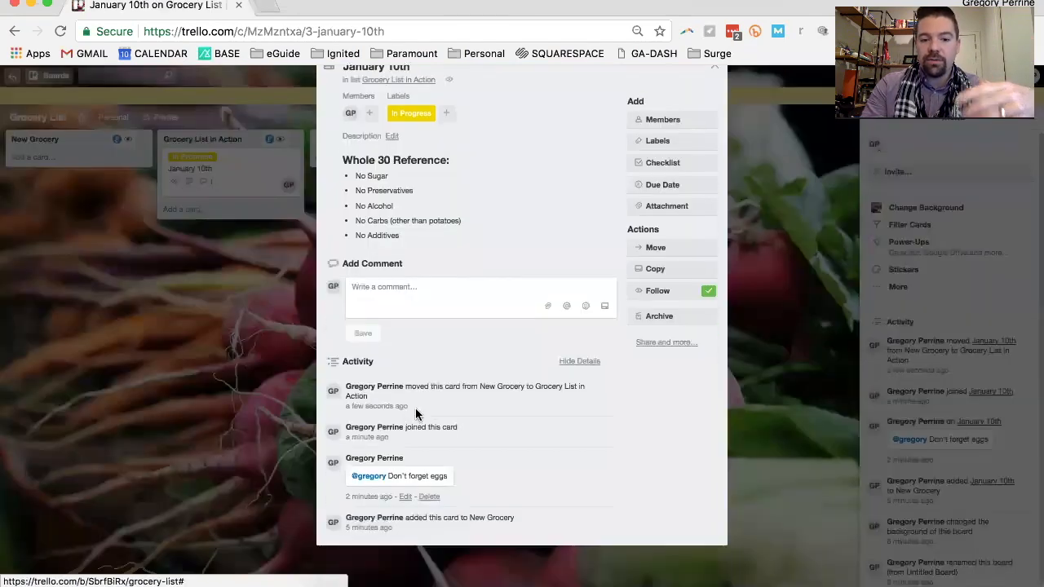
click(299, 383)
click(191, 184)
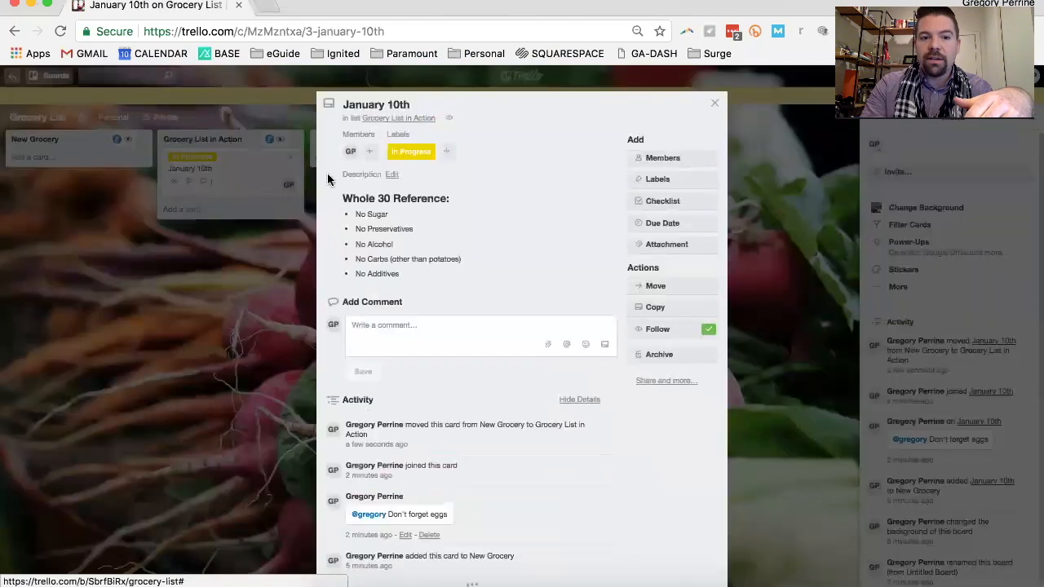
click(188, 189)
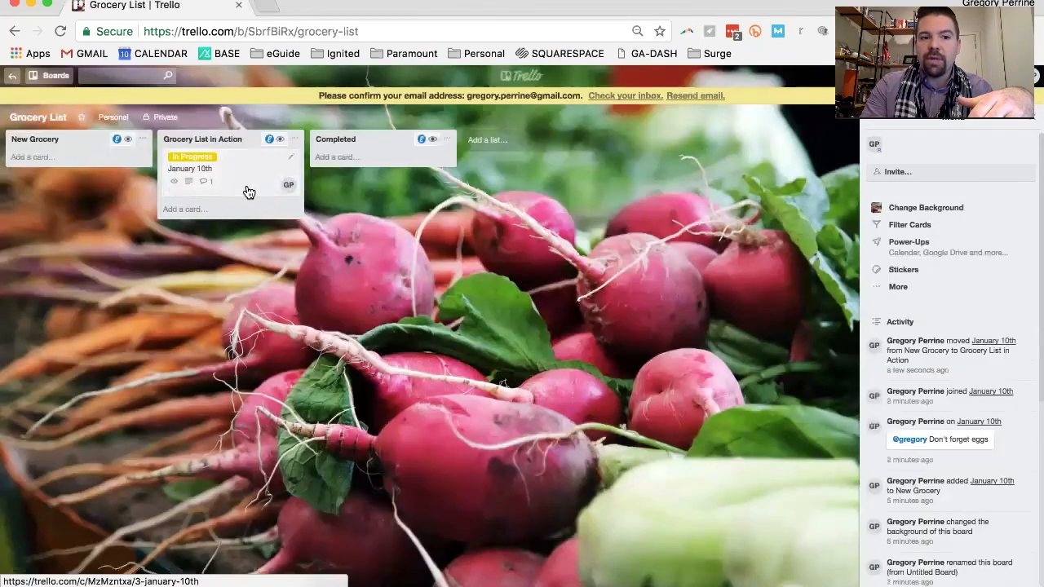
click(290, 189)
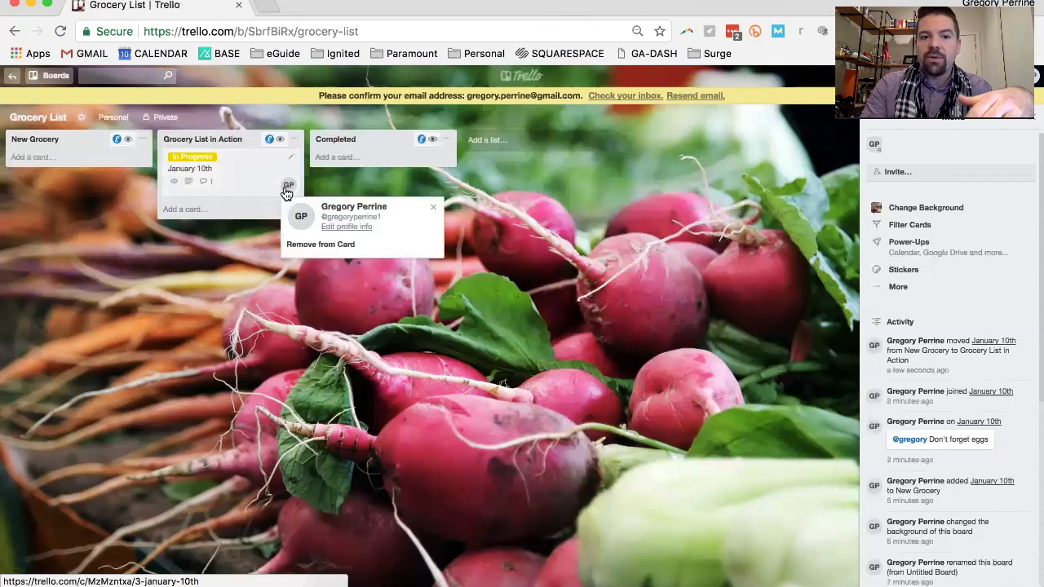
Open the January 10th card and add a checklist titled Produce
click(242, 183)
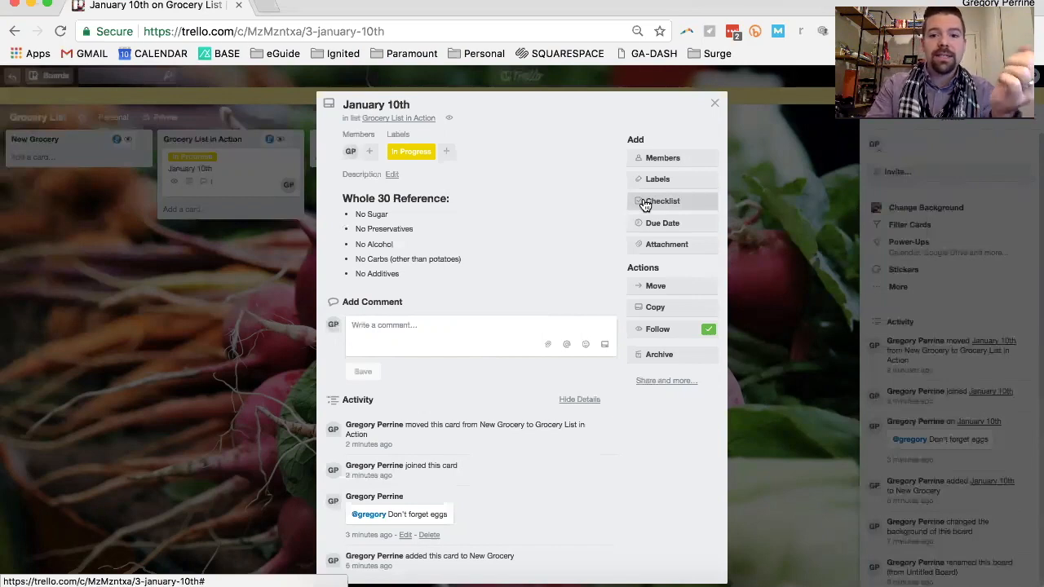
click(644, 204)
text(Pr)
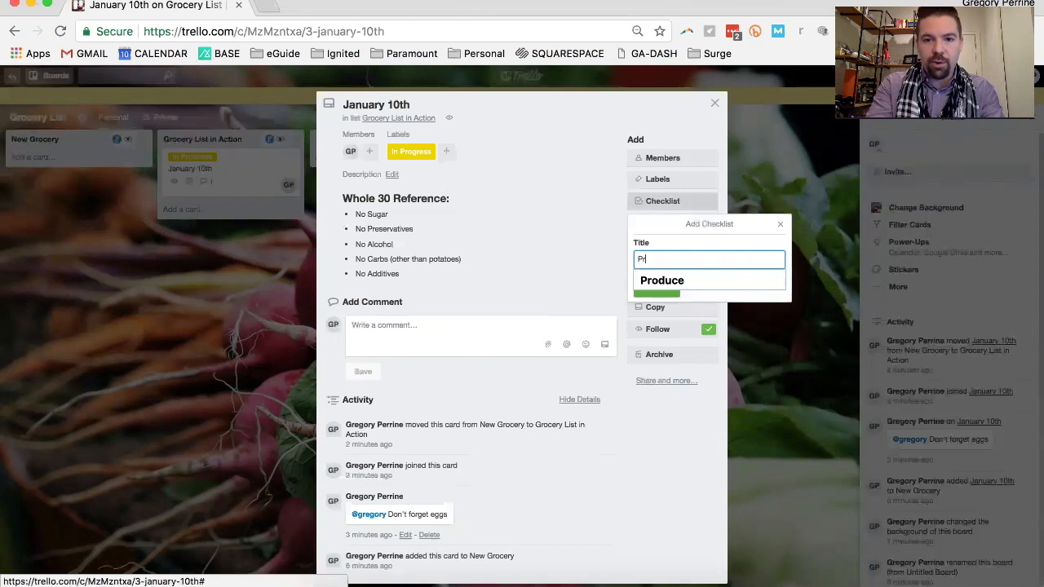
click(665, 280)
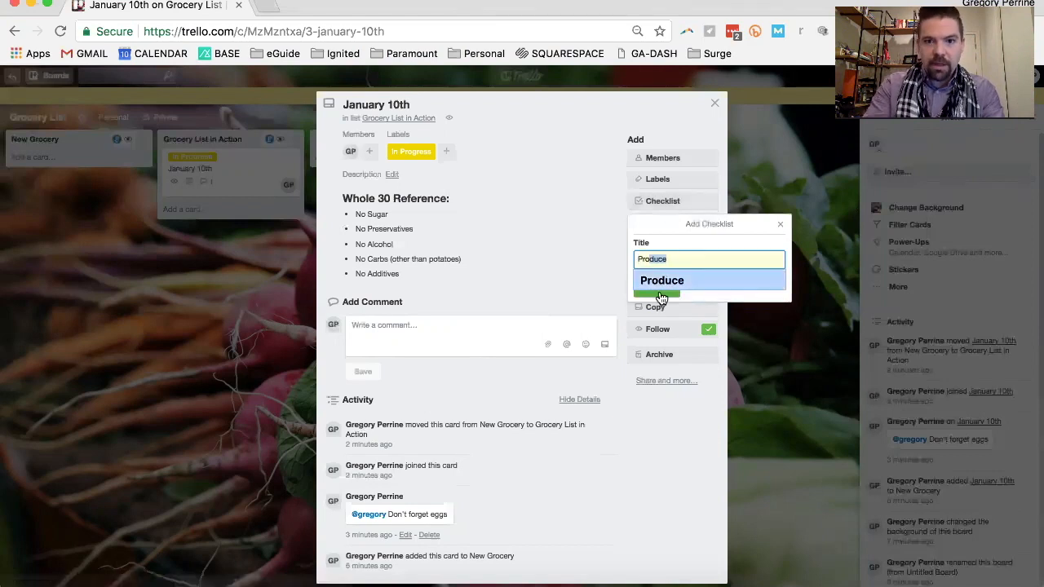
click(657, 291)
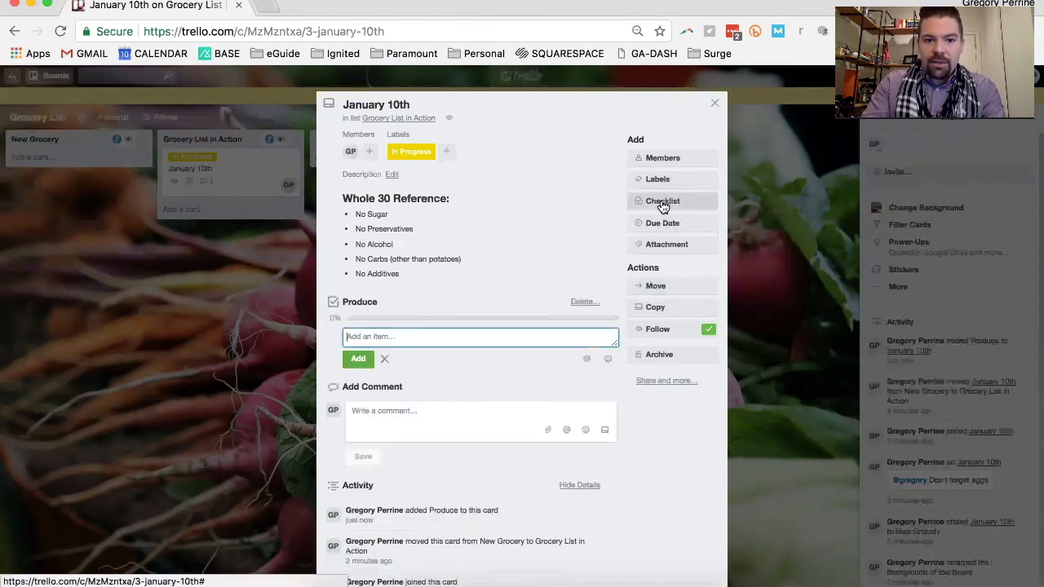
Add a second checklist titled Meat to the January 10th card
click(662, 204)
text(D)
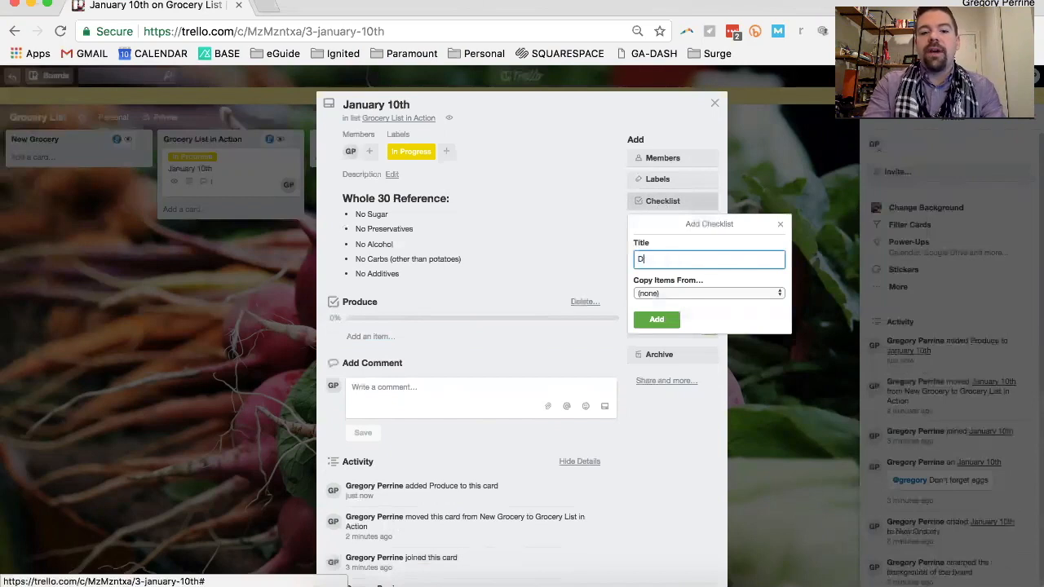
text(Meat)
click(661, 281)
click(665, 320)
Add a third checklist titled Pantry to the January 10th card
click(662, 206)
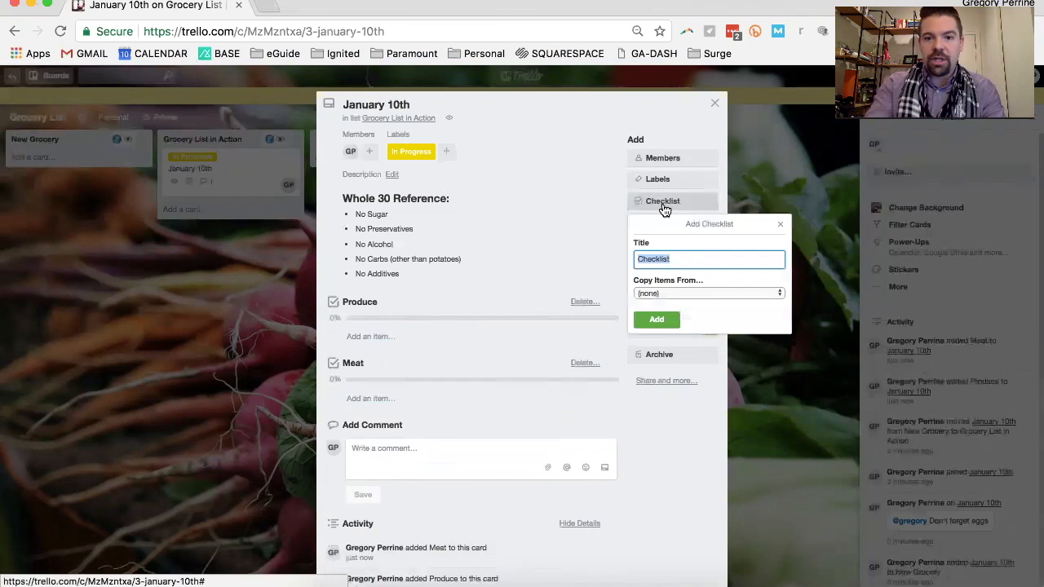
text(Pa)
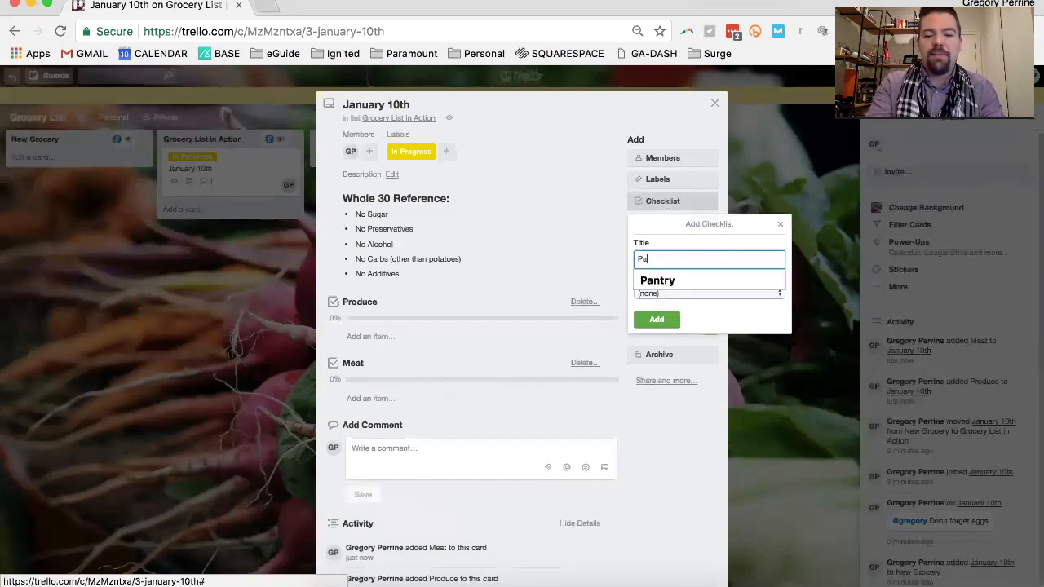
click(676, 279)
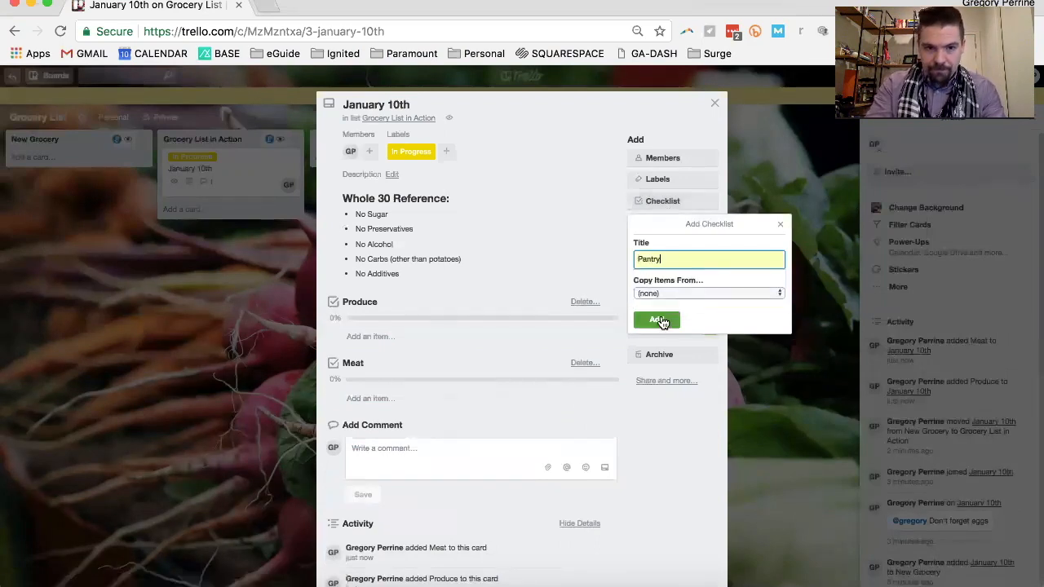
click(659, 319)
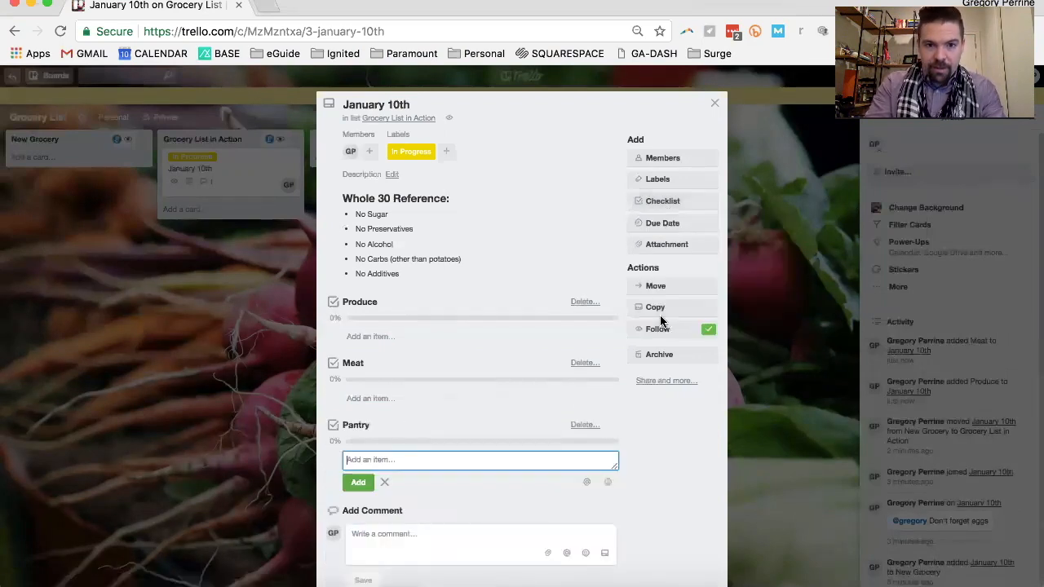
Add the items Oranges, Apples and Bananas to the Produce checklist
click(364, 336)
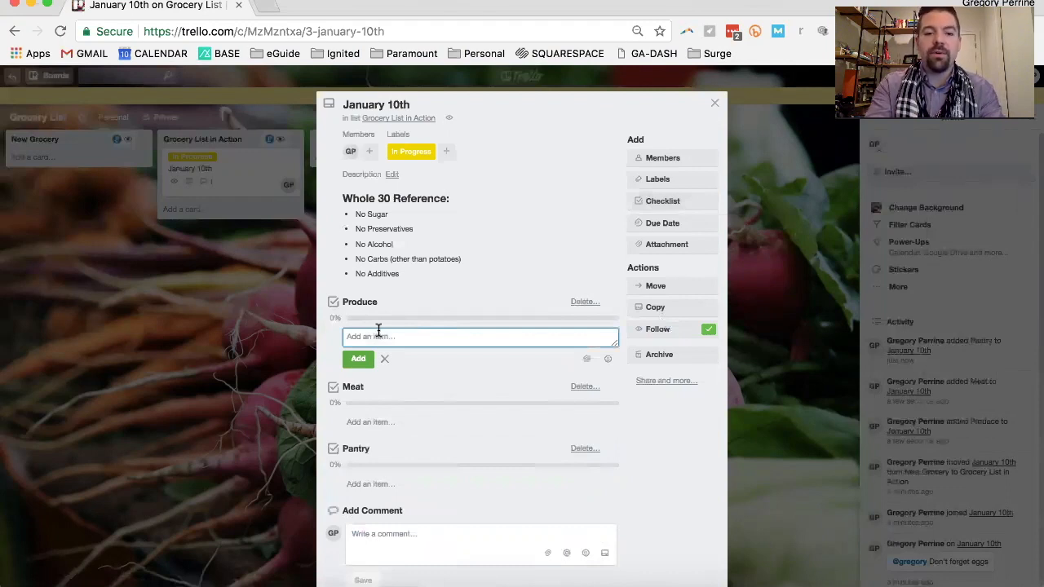
text(Oranges)
key(Return)
text(Apples)
key(Return)
text(Bananas)
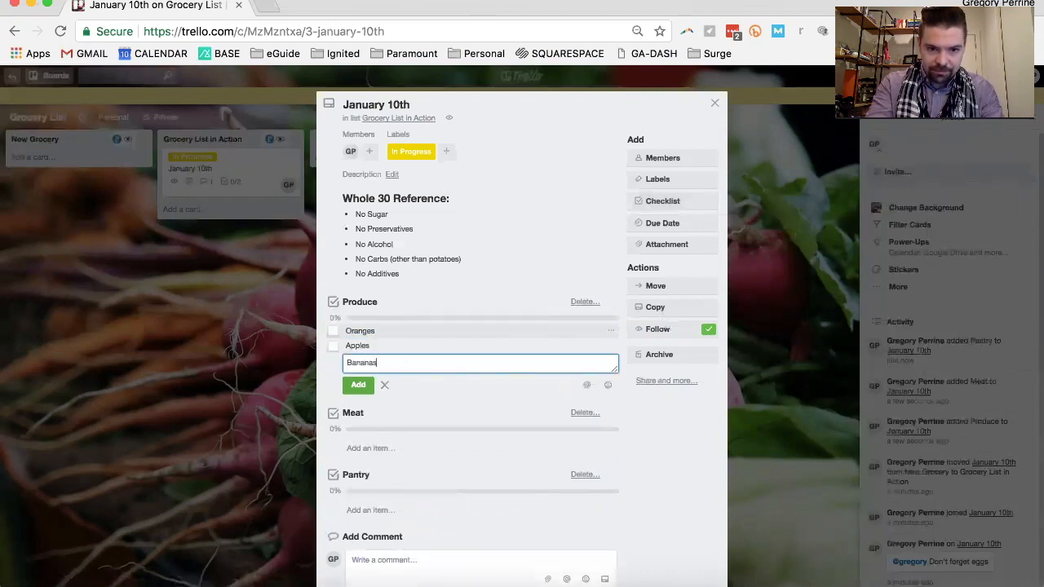
key(Return)
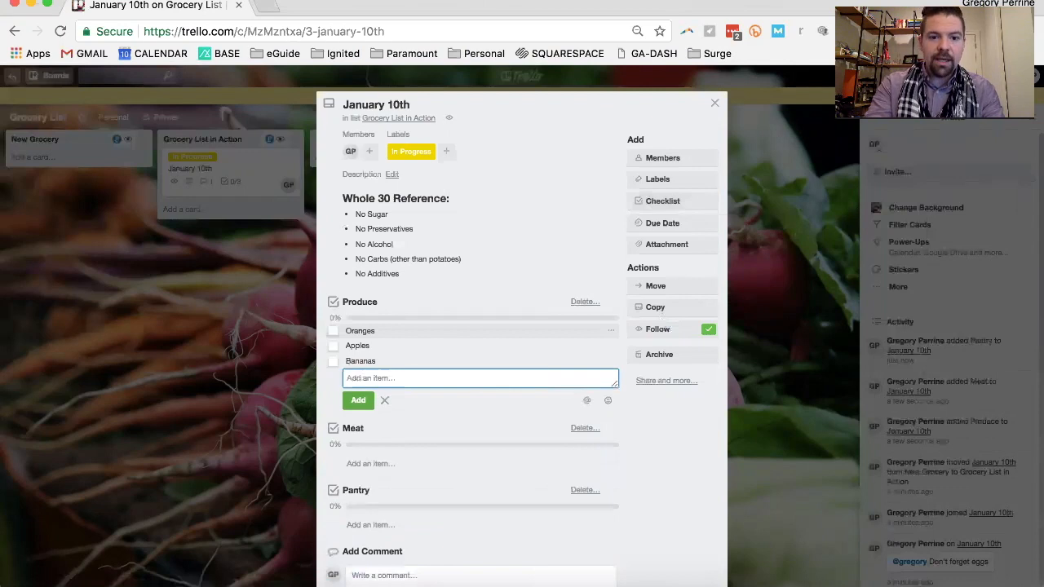
Add the items Chicken and Ground Turkey to the Meat checklist
click(367, 463)
text(Chicken)
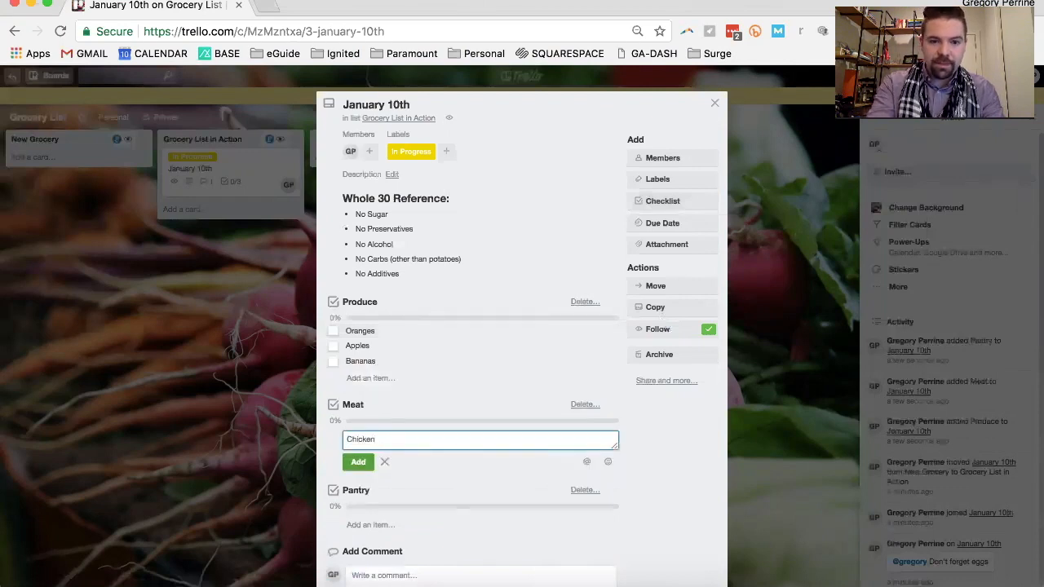
key(Return)
text(Ground Turkey)
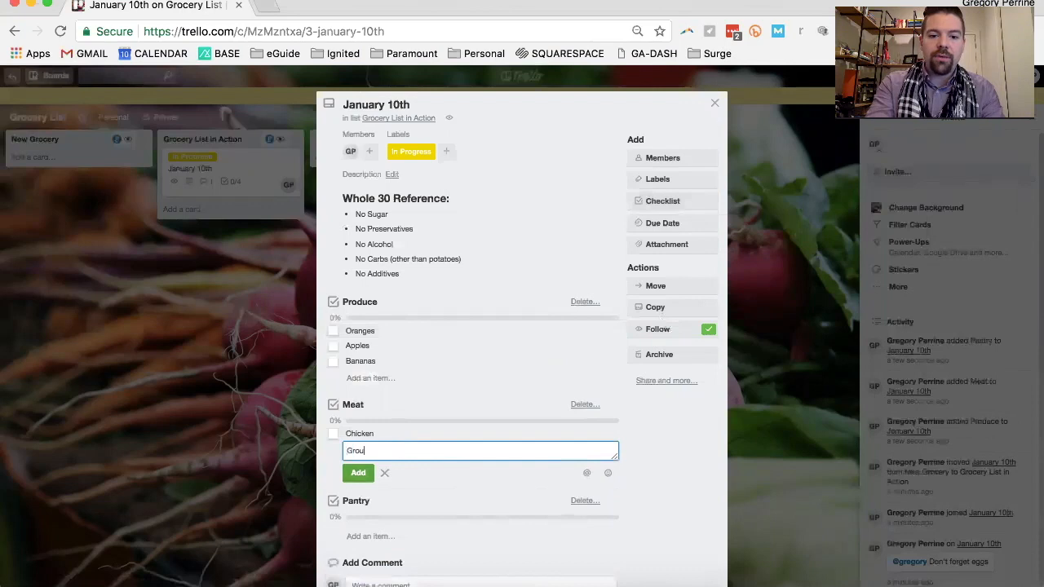
key(Return)
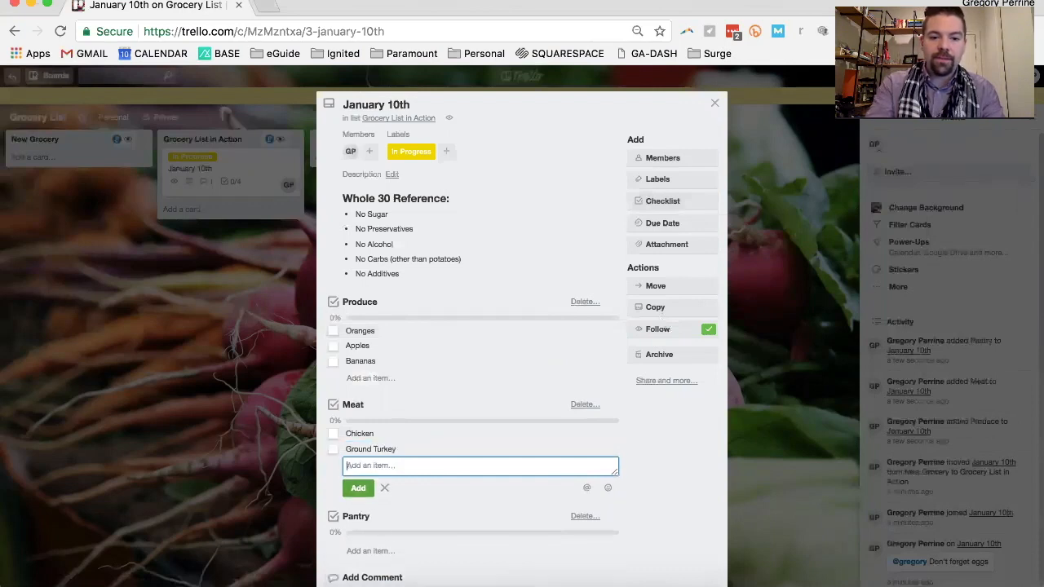
Add the items Almond Butter and Spices to the Pantry checklist and close the card
click(367, 552)
text(A)
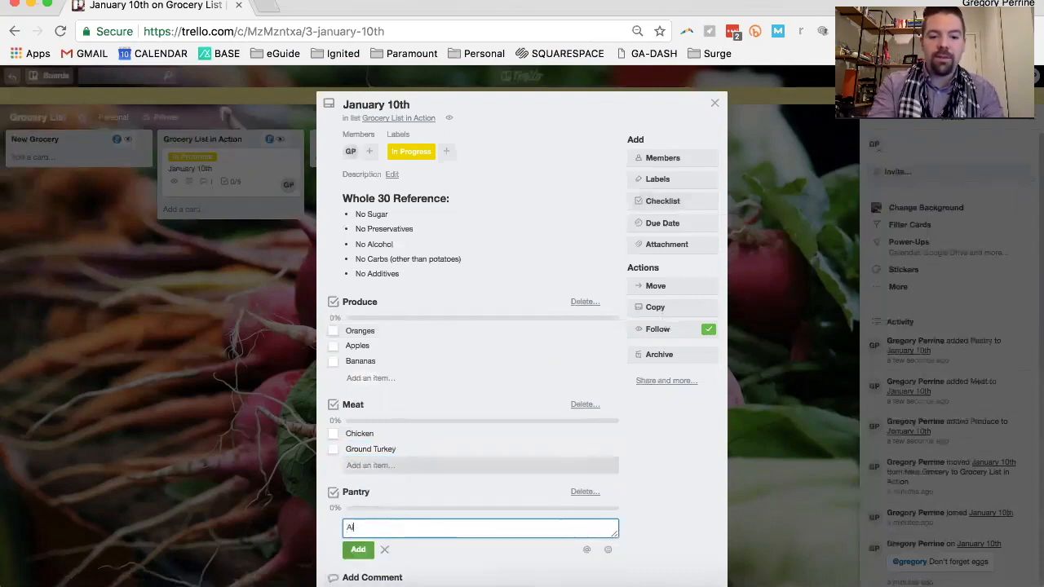
text(lmond Butter)
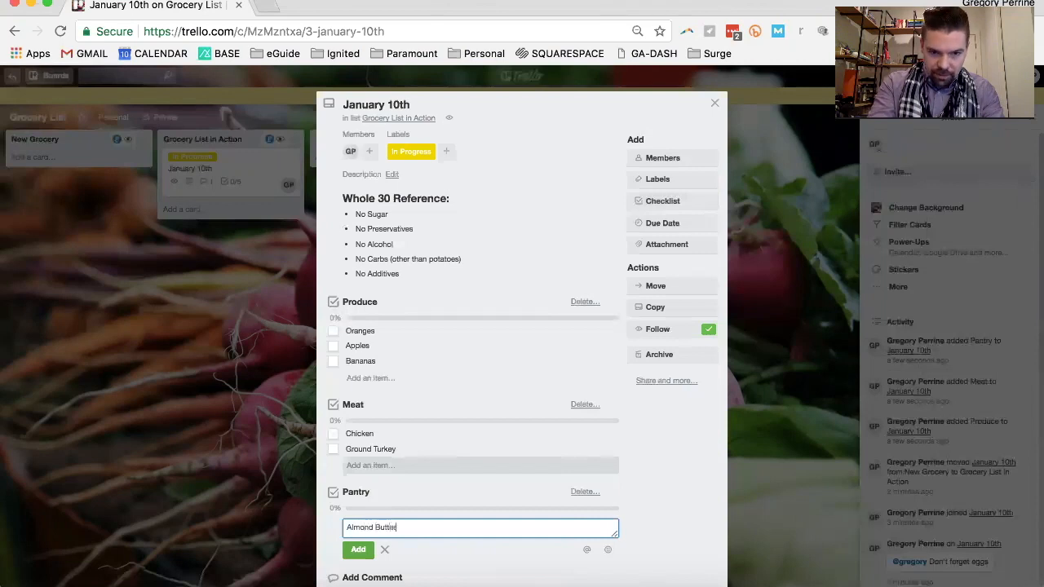
key(Return)
text(Spices)
key(Return)
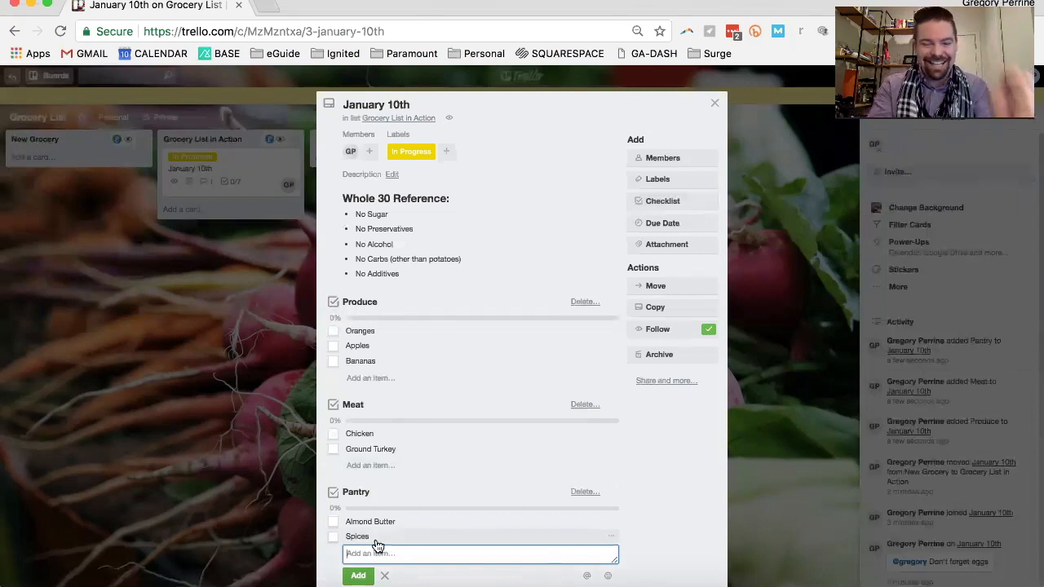
scroll(381, 473, down, 2)
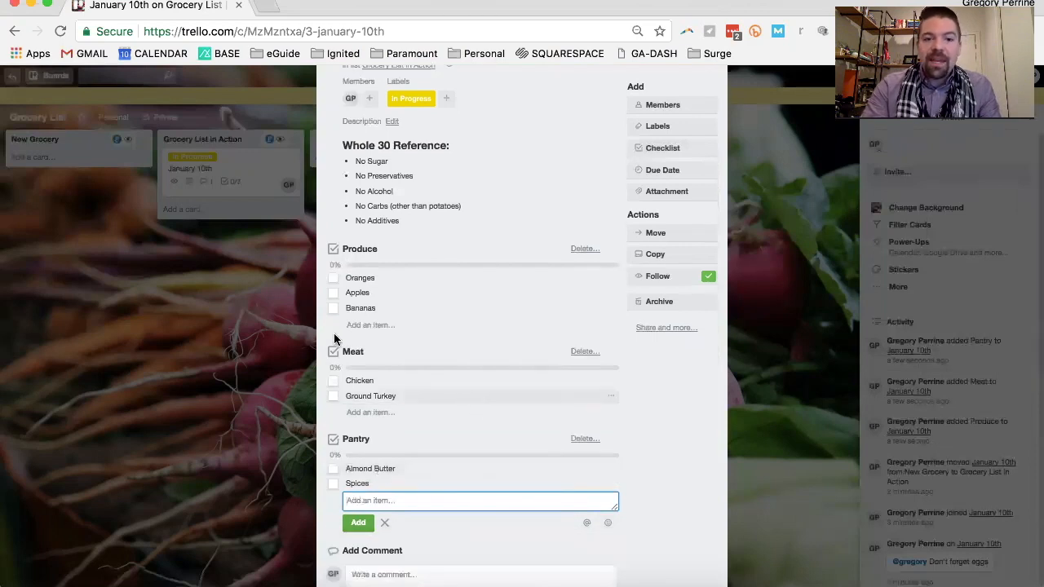
click(257, 273)
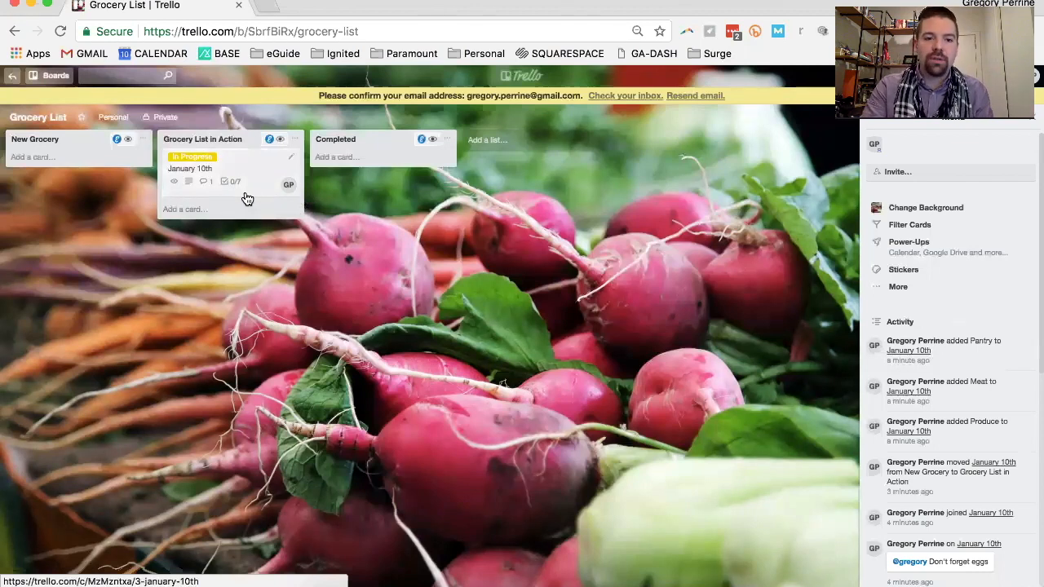
Reopen the January 10th card, mark Oranges, Apples and Bananas in Produce as complete, and close the card
click(247, 199)
scroll(367, 307, down, 2)
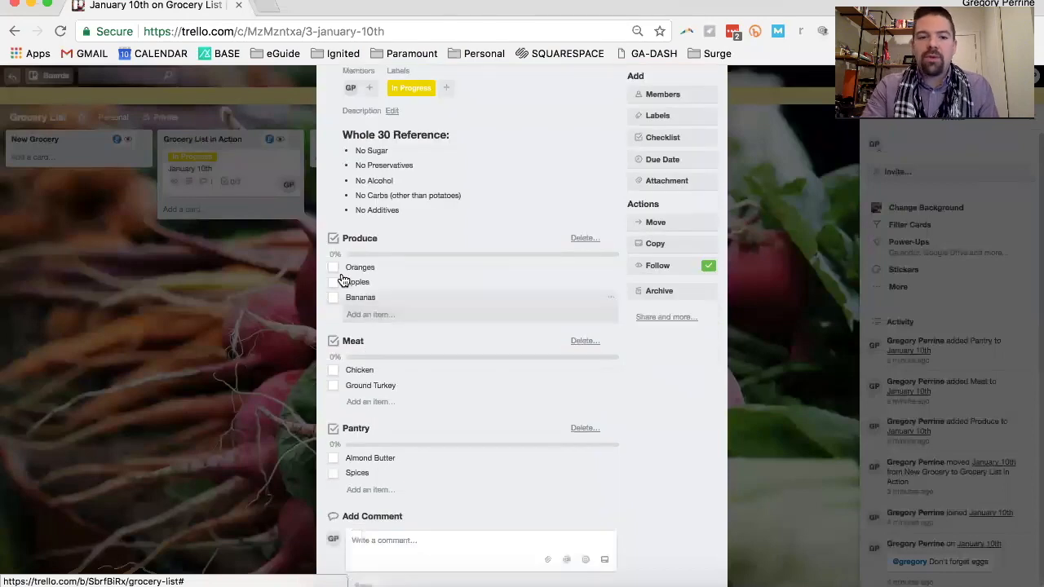
click(334, 269)
click(333, 284)
click(334, 299)
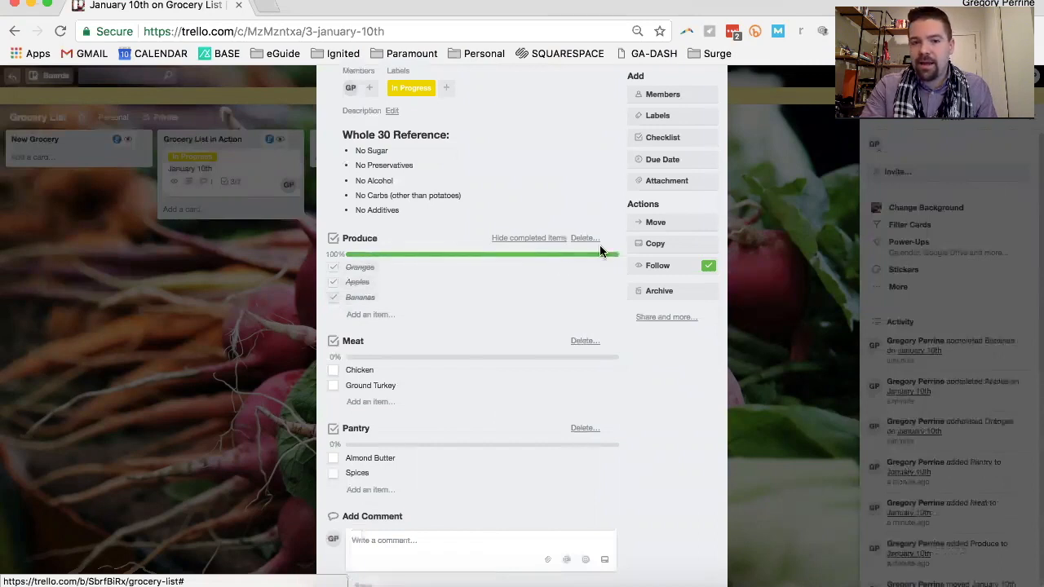
click(196, 275)
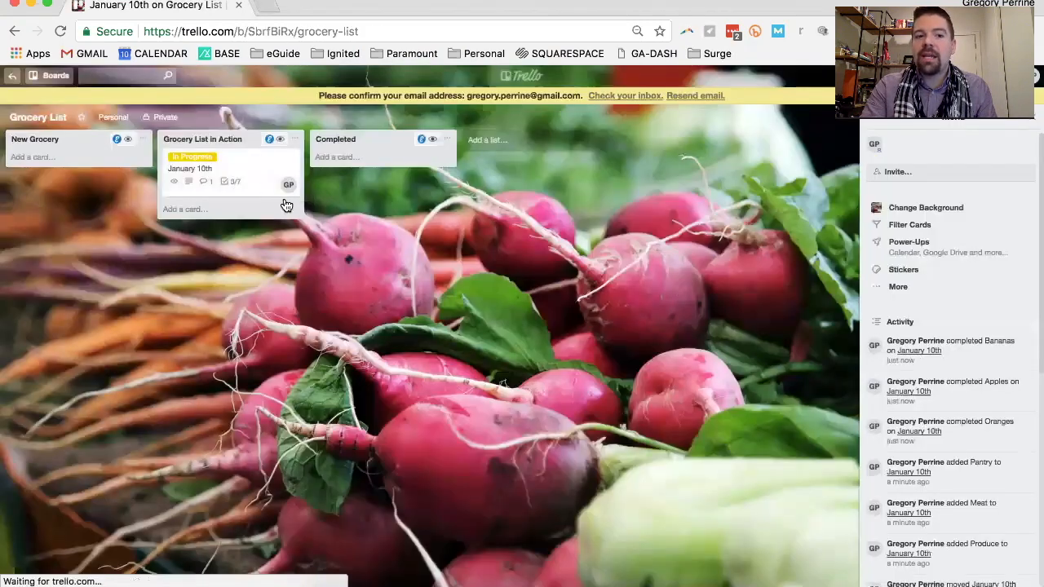
Complete Chicken and Ground Turkey in Meat plus Almond Butter and Spices in Pantry on the January 10th card, then close it
click(242, 198)
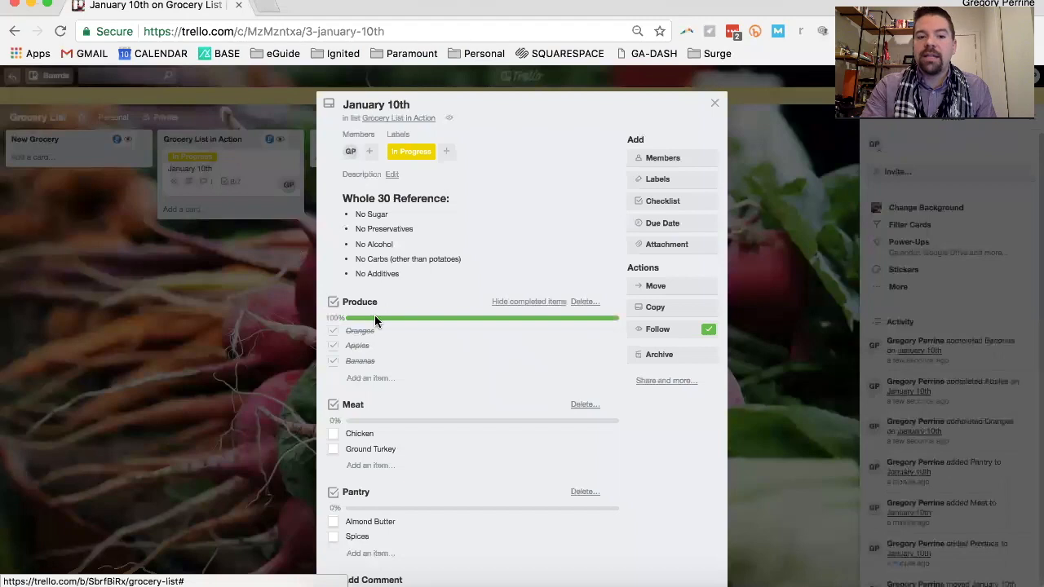
scroll(355, 393, down, 3)
click(334, 330)
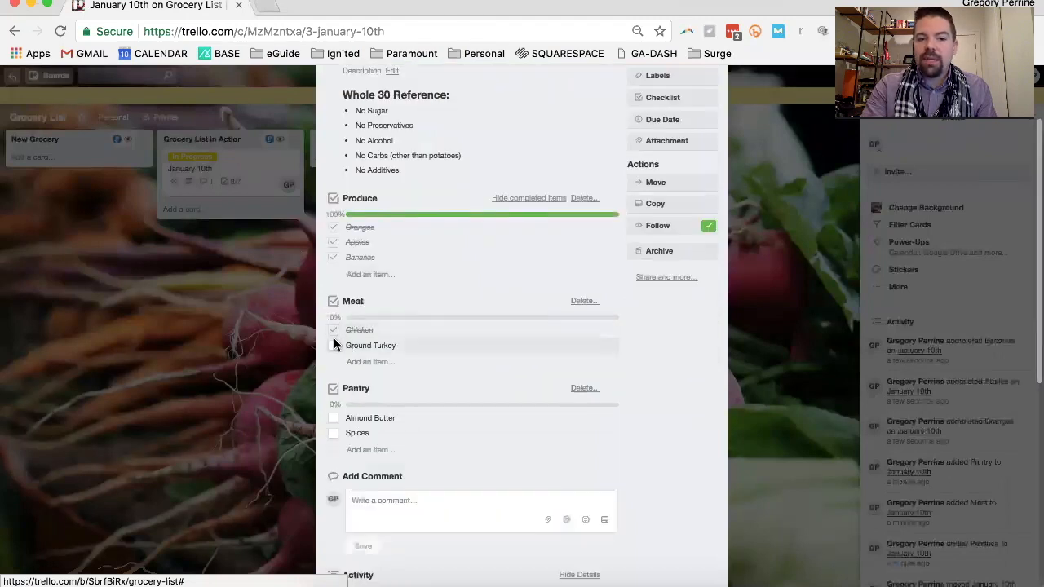
click(334, 347)
click(333, 419)
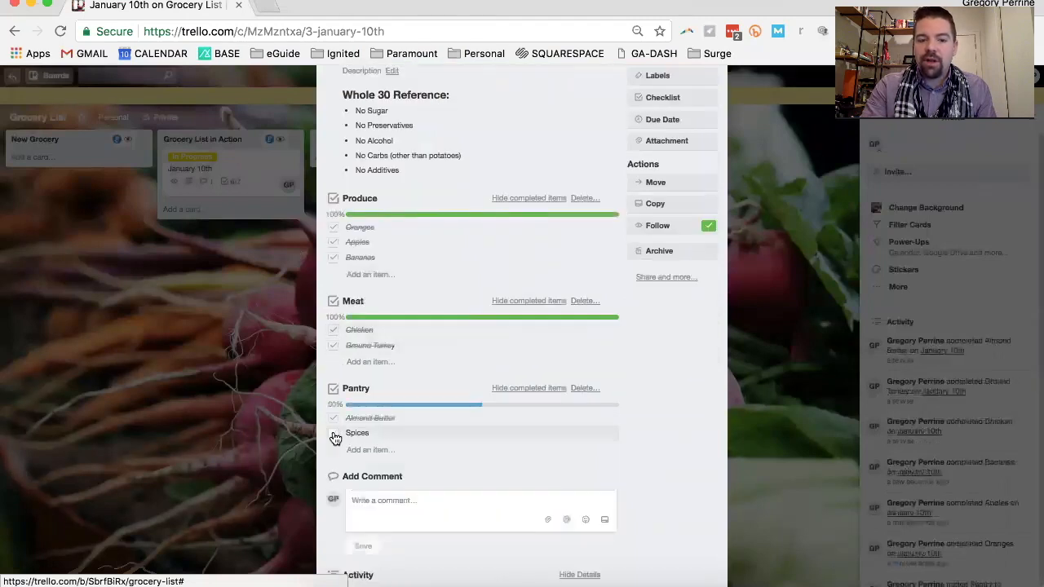
click(335, 436)
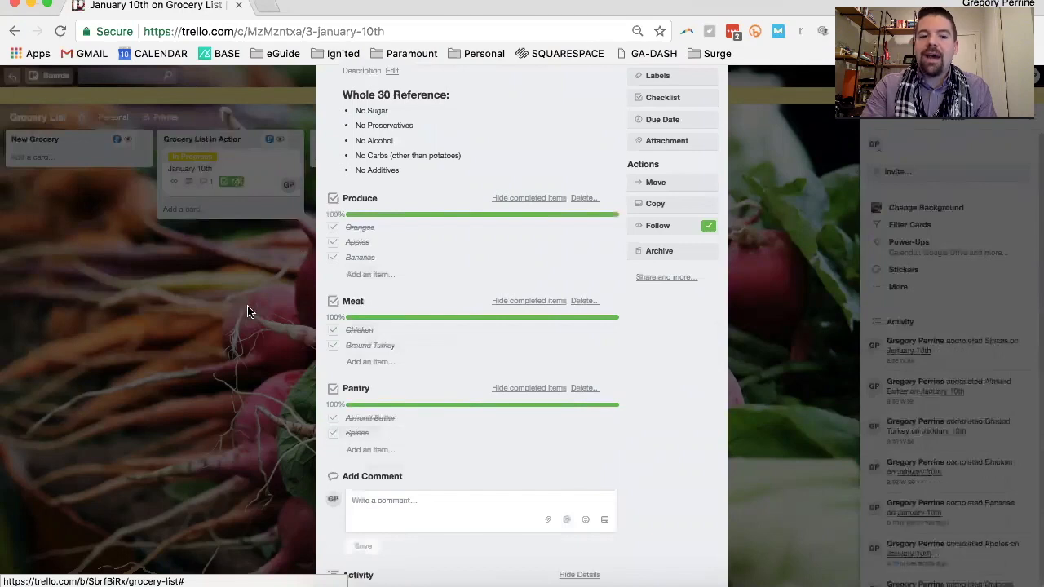
click(247, 306)
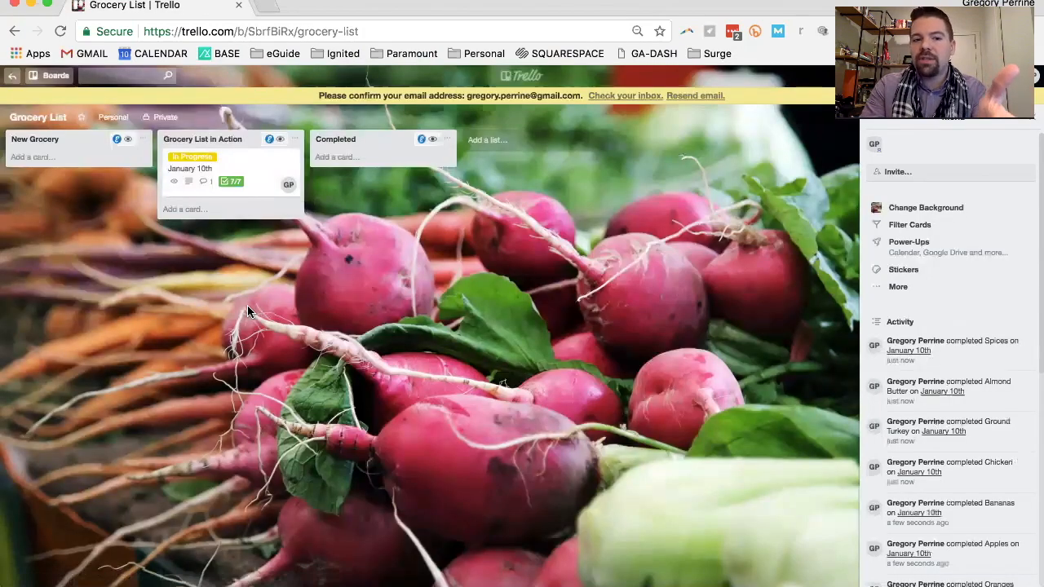
Open the January 10th card and review its completed checklists and the activity recorded for each item
click(237, 191)
scroll(461, 304, down, 5)
scroll(425, 200, up, 2)
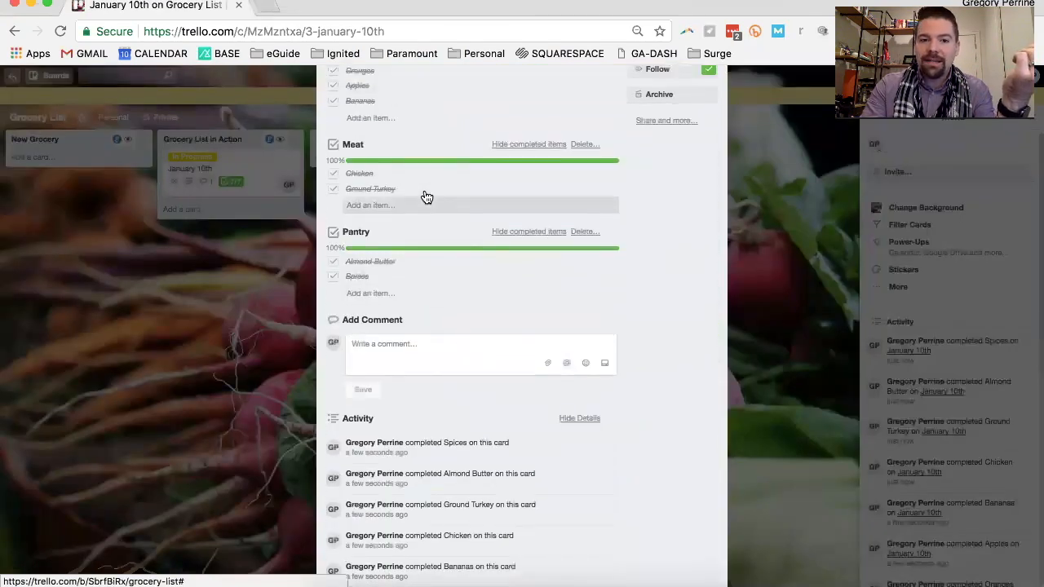
scroll(416, 460, down, 4)
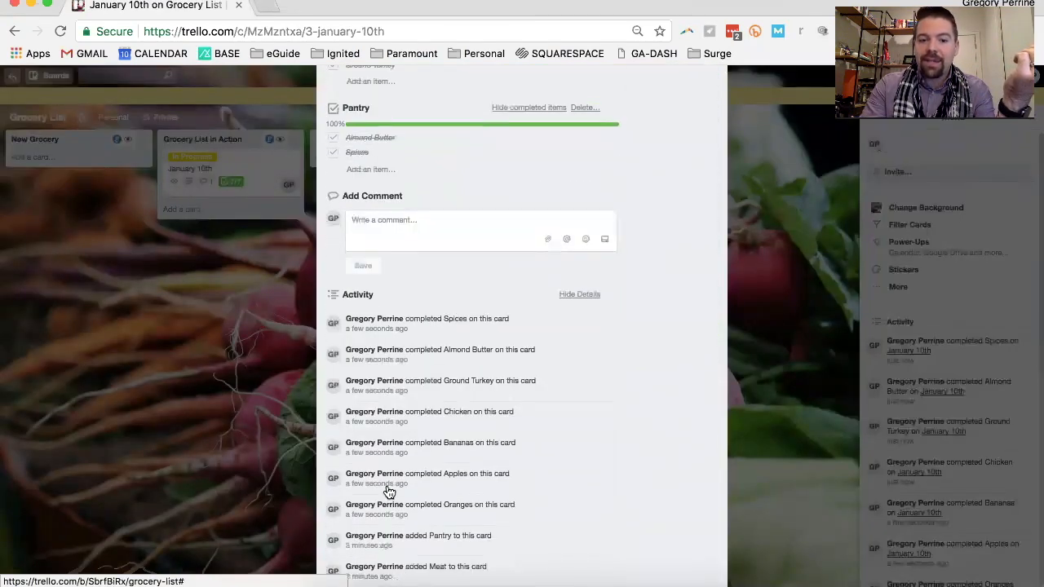
Add a checklist titled Refrigerated to the January 10th card
scroll(412, 506, down, 4)
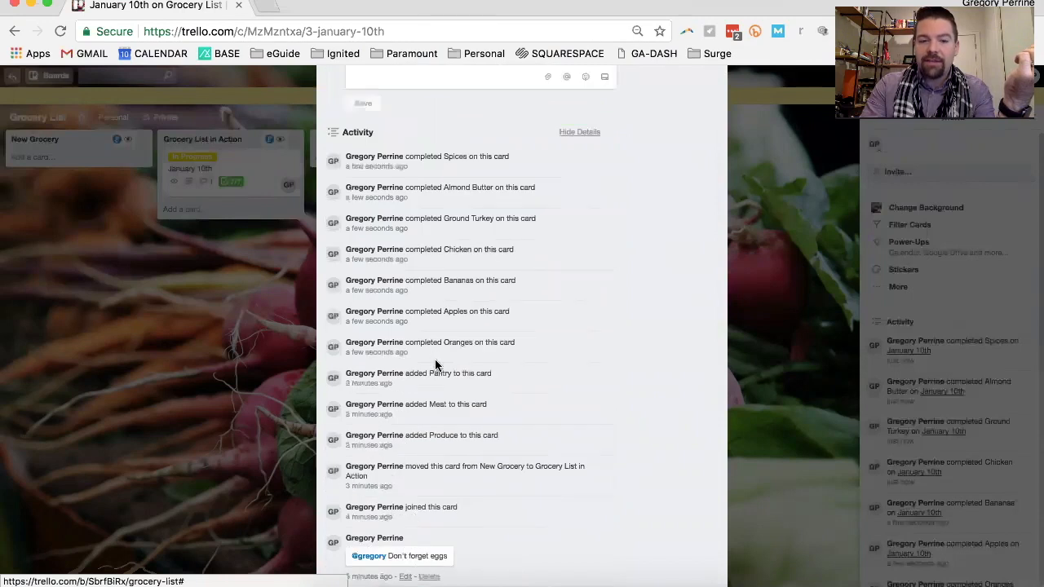
scroll(434, 359, up, 10)
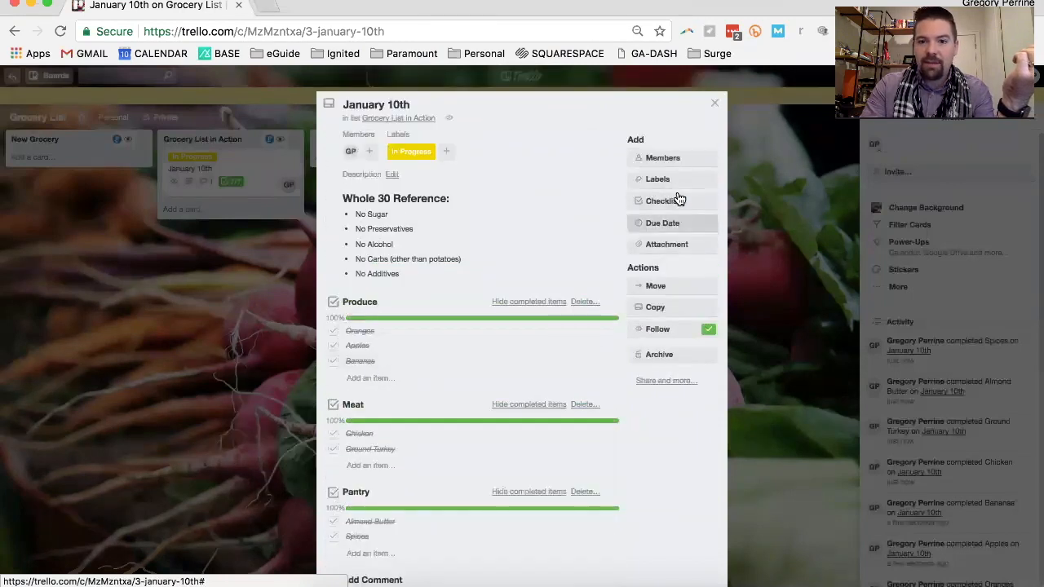
click(675, 204)
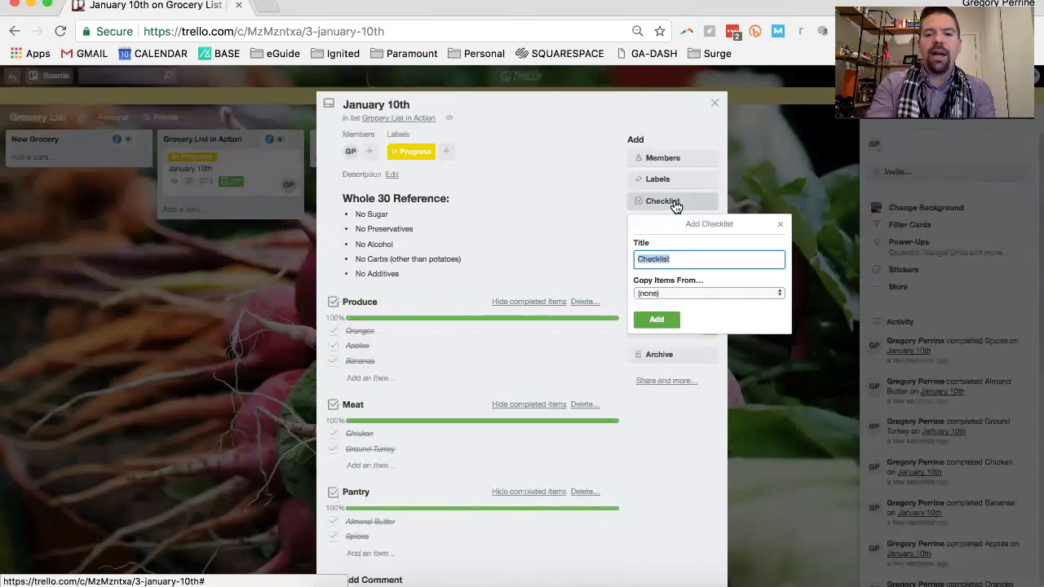
text(Re)
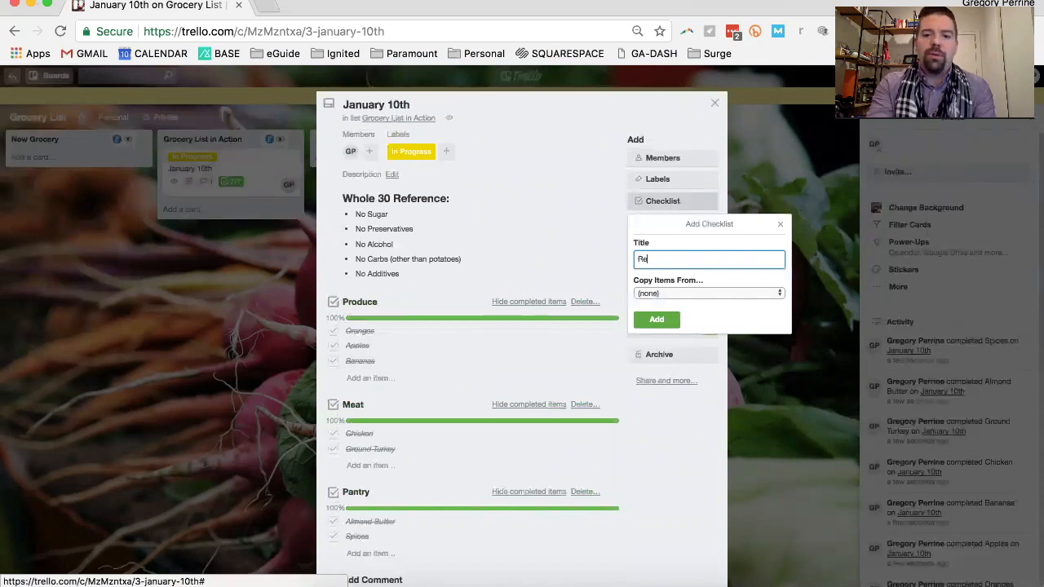
text(frigerated)
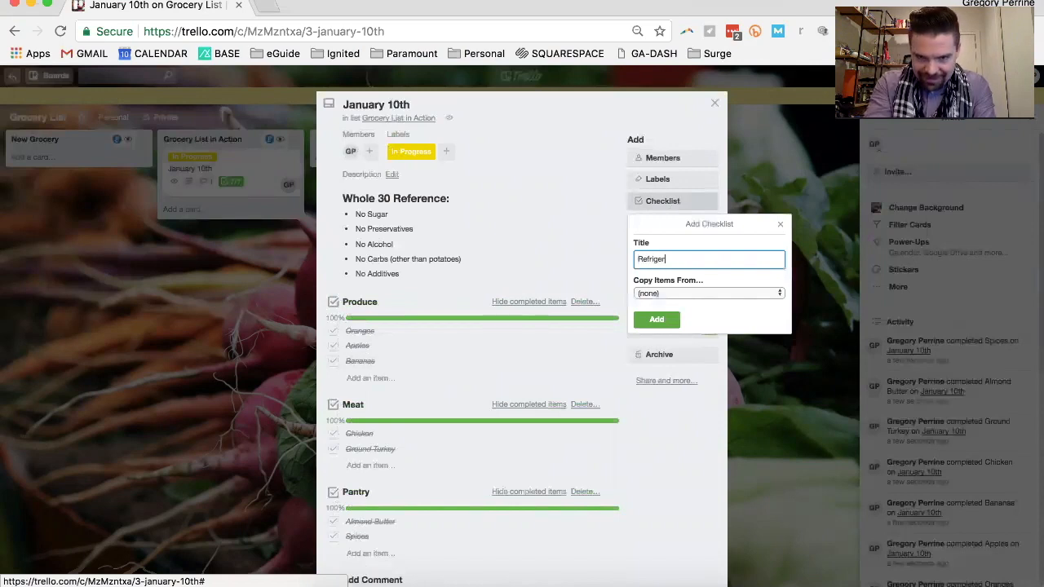
key(Return)
Add the item Eggs to the Refrigerated checklist, mark it as complete, and close the card
text(Eggs)
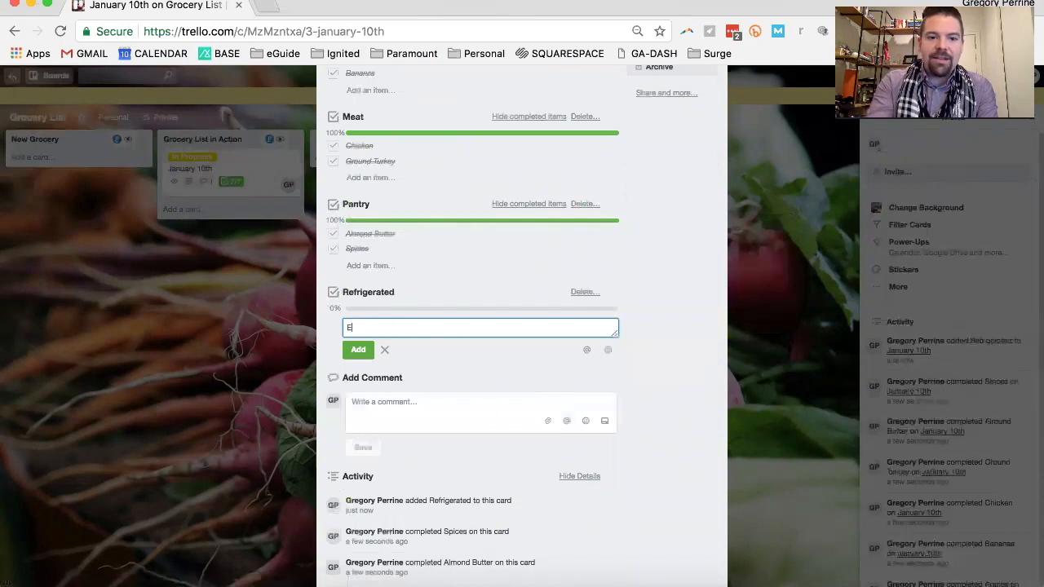
key(Return)
click(332, 326)
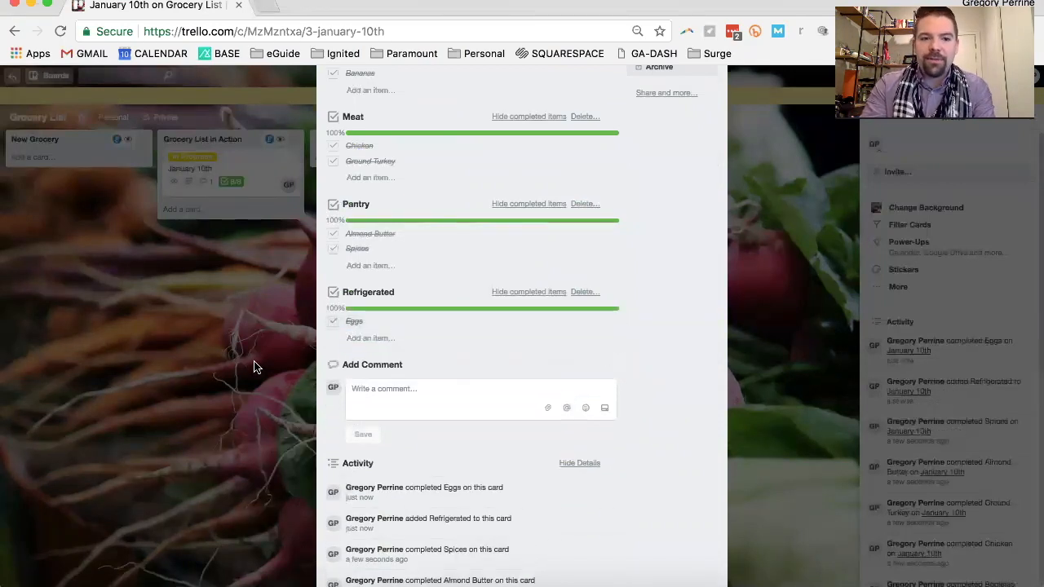
click(254, 367)
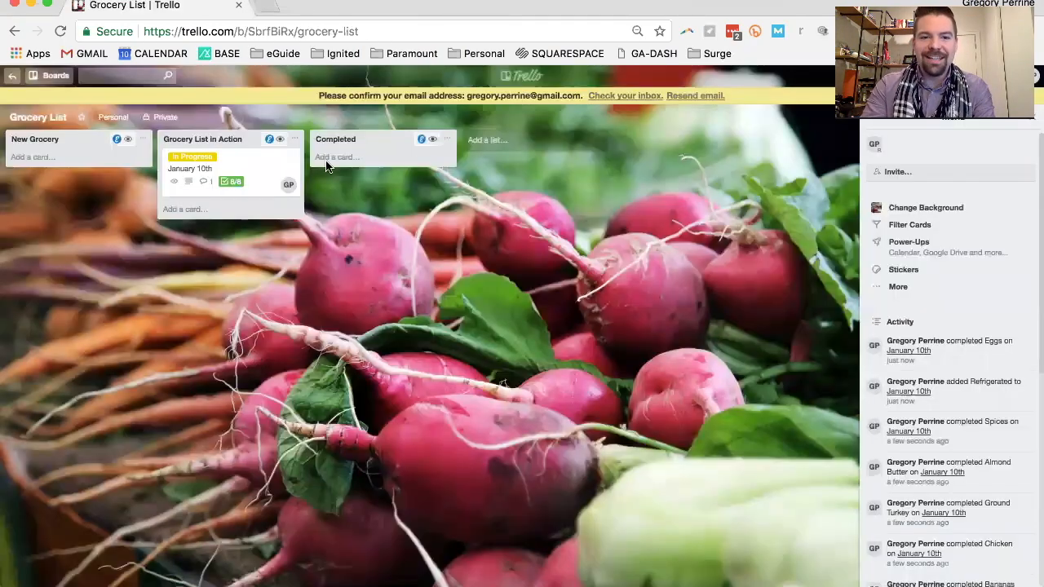
Reopen the January 10th card, review all four checklists and the times recorded in its activity, then close it
click(252, 188)
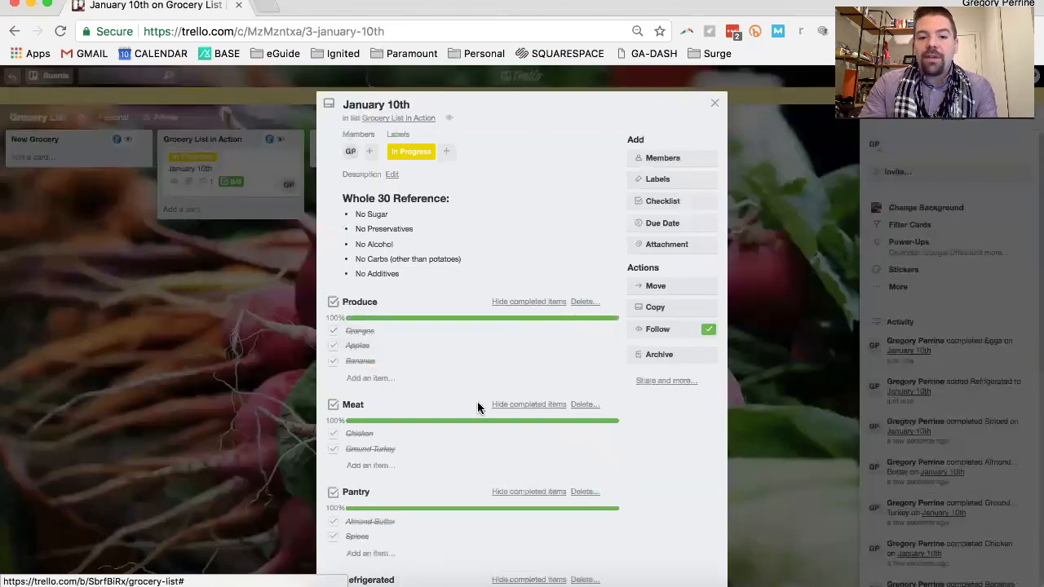
scroll(394, 342, down, 1)
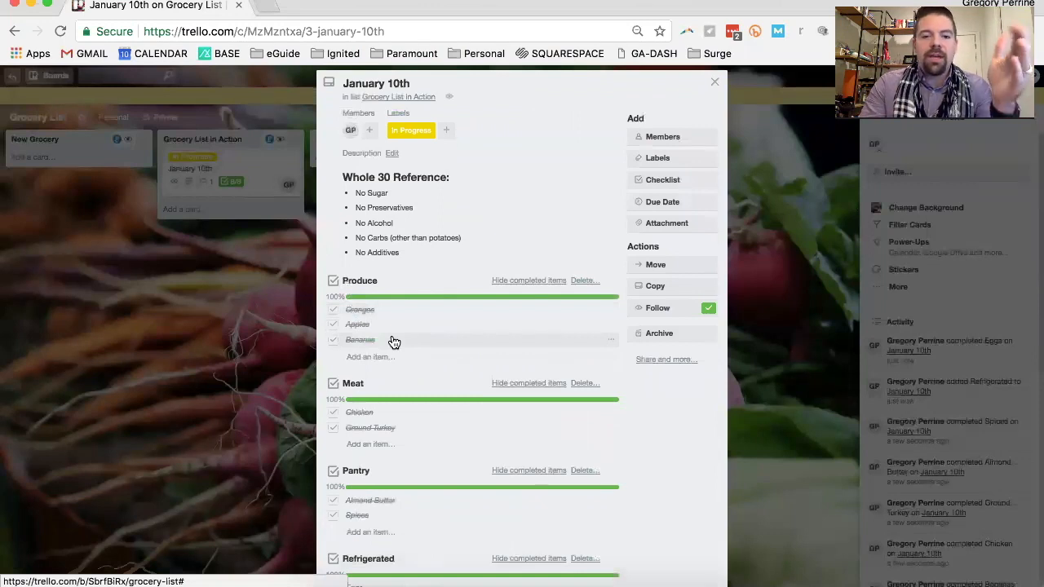
scroll(394, 342, down, 10)
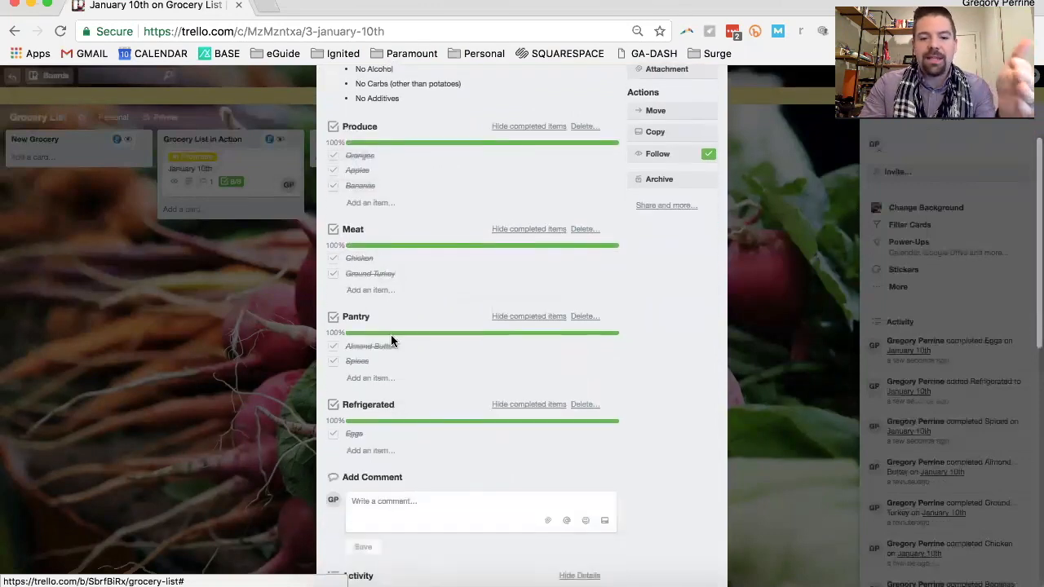
scroll(405, 469, down, 3)
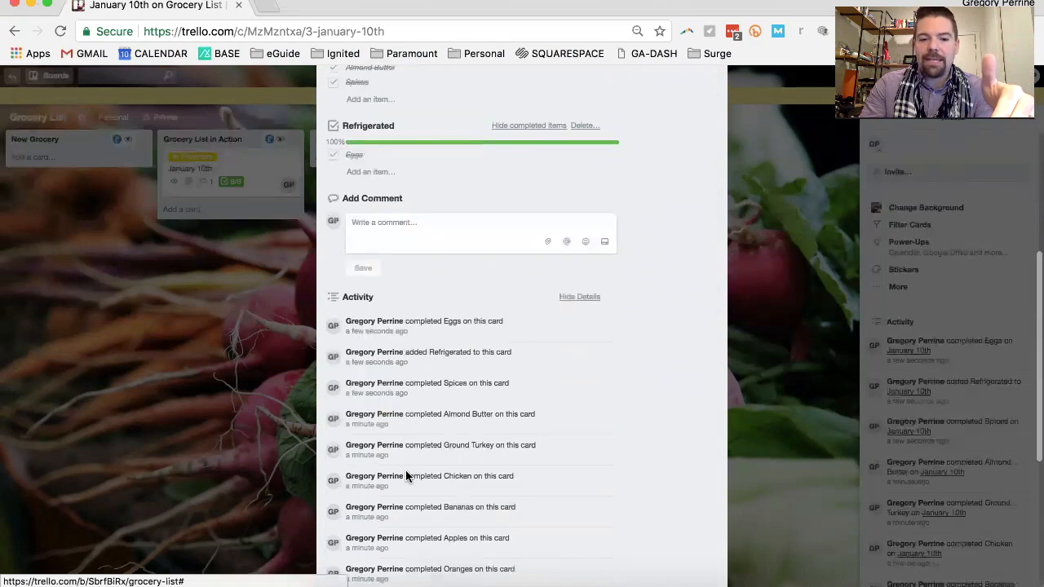
scroll(407, 471, up, 1)
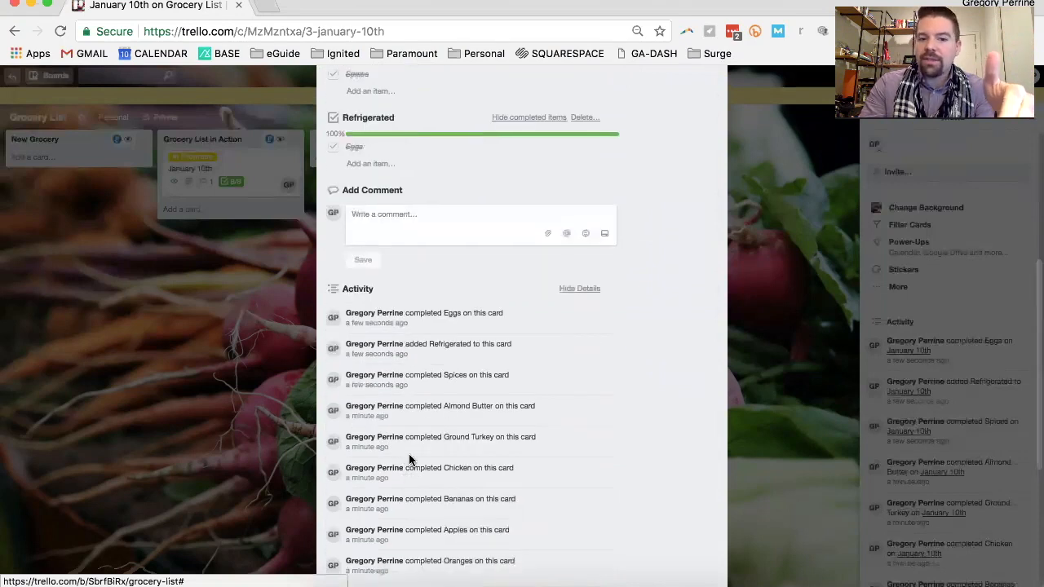
scroll(408, 461, down, 4)
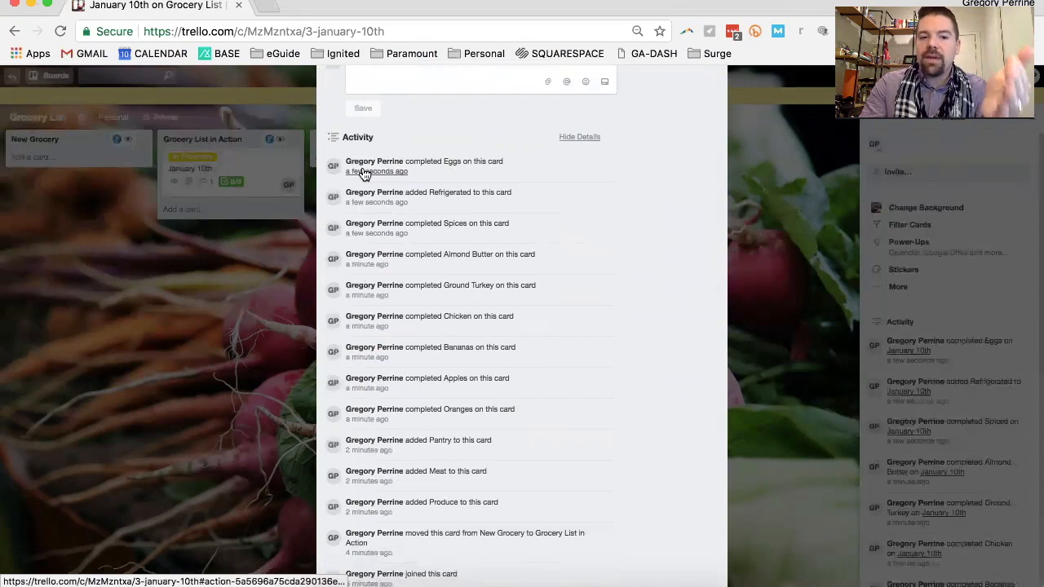
scroll(368, 433, up, 8)
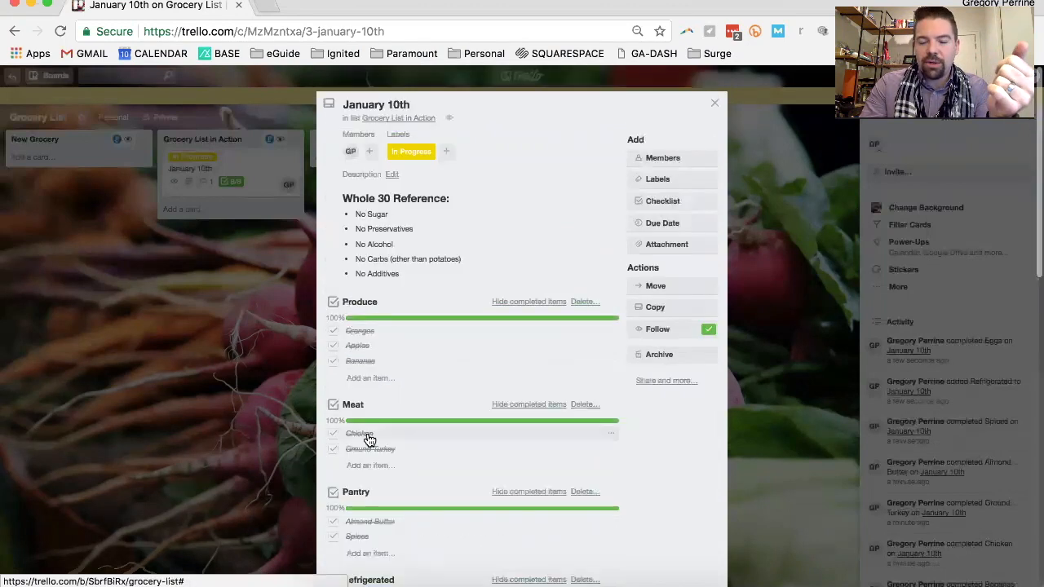
scroll(368, 438, down, 3)
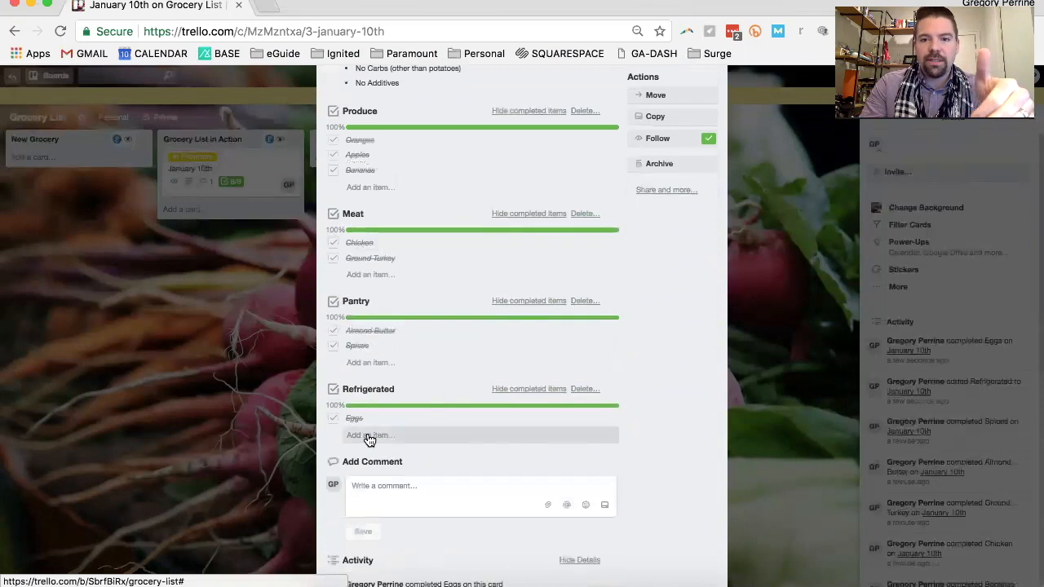
scroll(414, 351, up, 3)
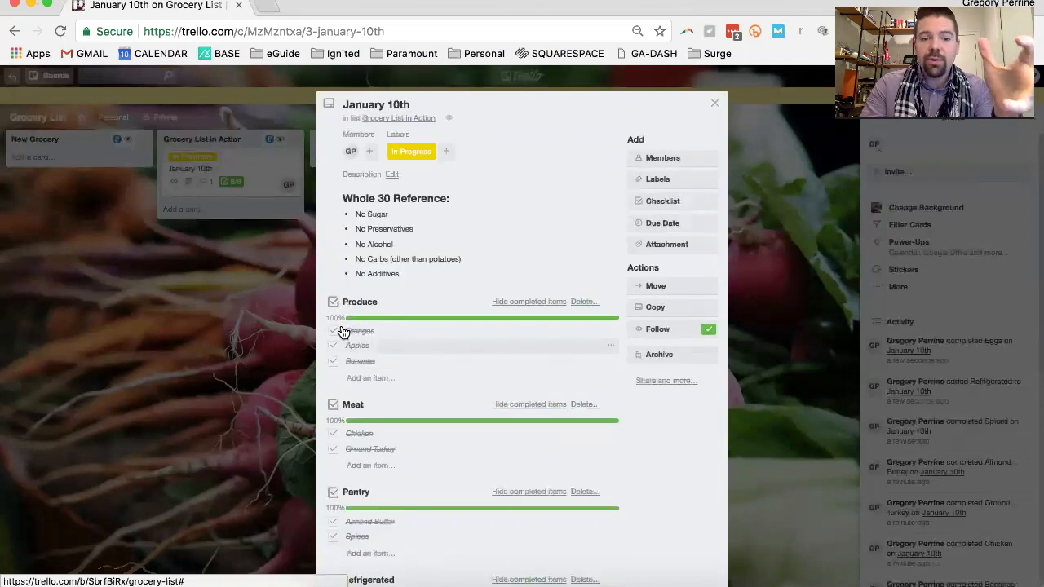
click(158, 322)
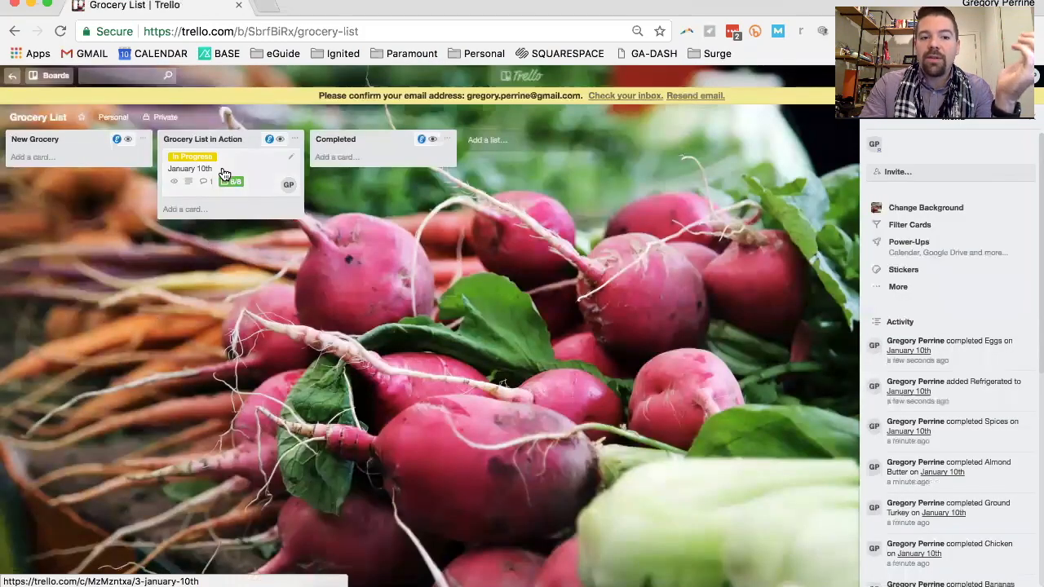
Move the January 10th card to the Completed list and replace its In Progress label with Completed
drag(228, 175, 393, 177)
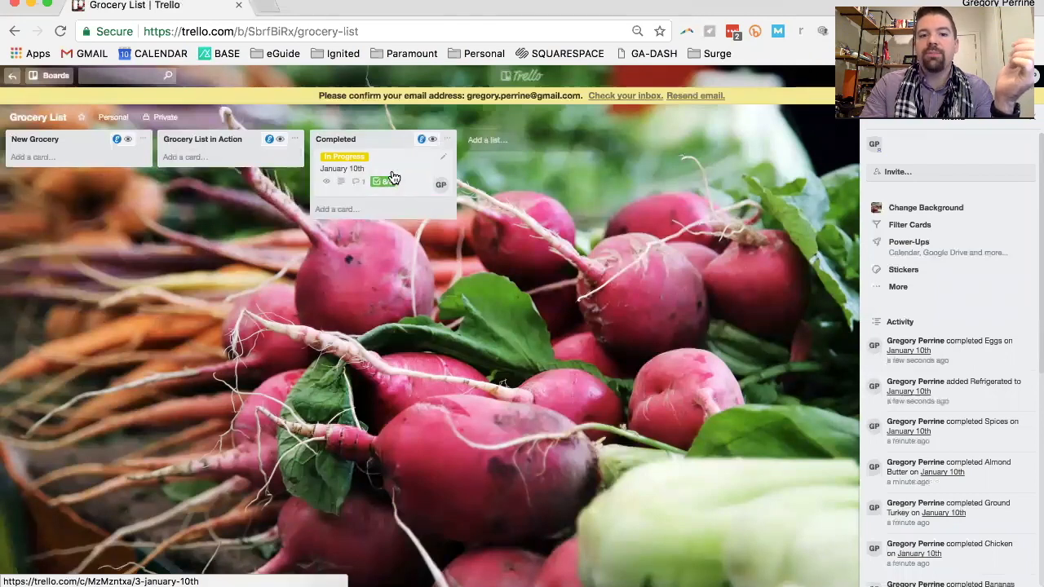
click(393, 177)
click(662, 179)
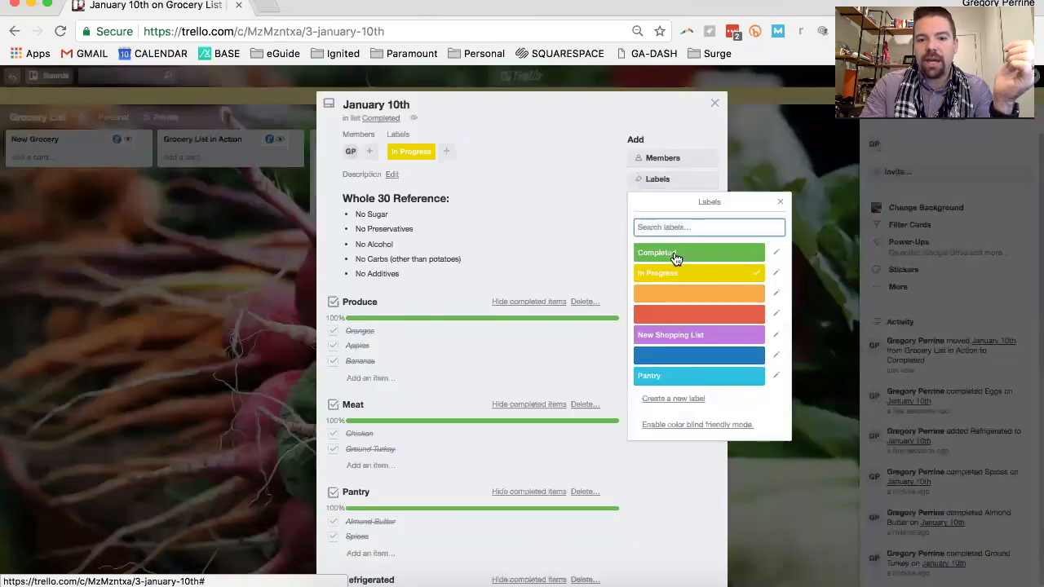
click(675, 257)
click(730, 272)
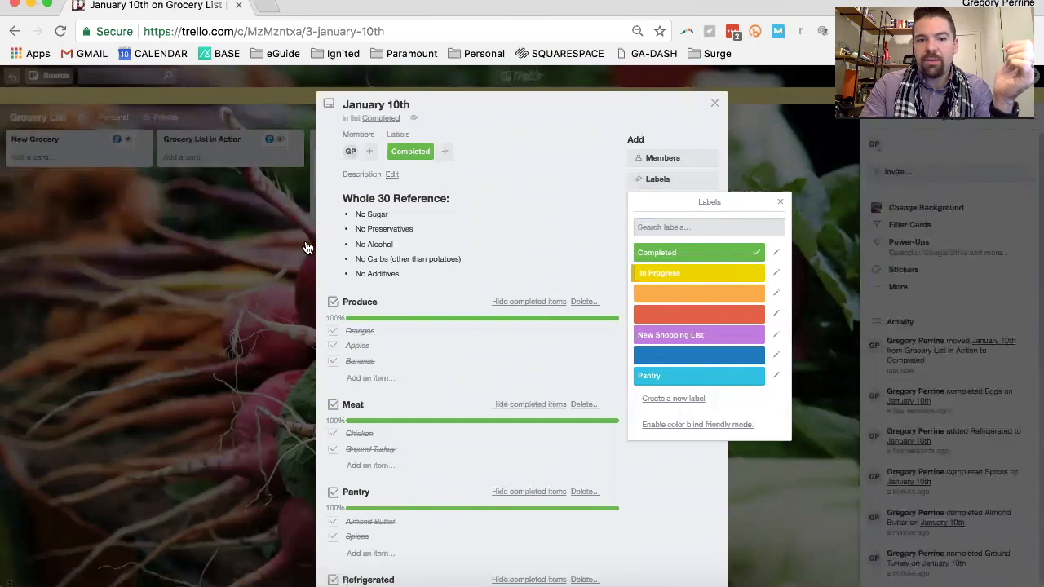
click(196, 264)
click(197, 265)
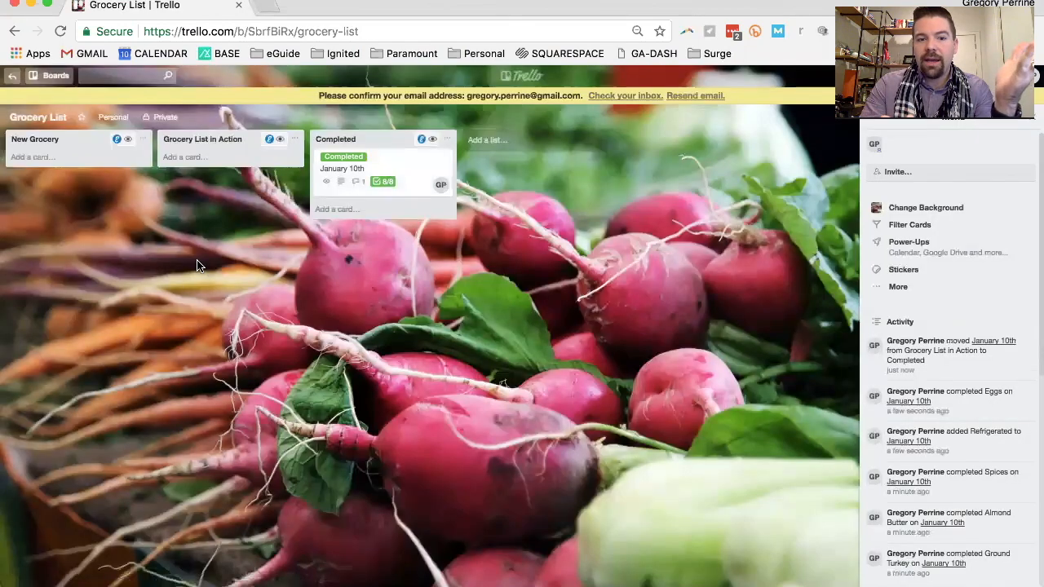
Set the January 10th card's due date to January 10, 2018 at 5:00 PM and close the card
click(371, 181)
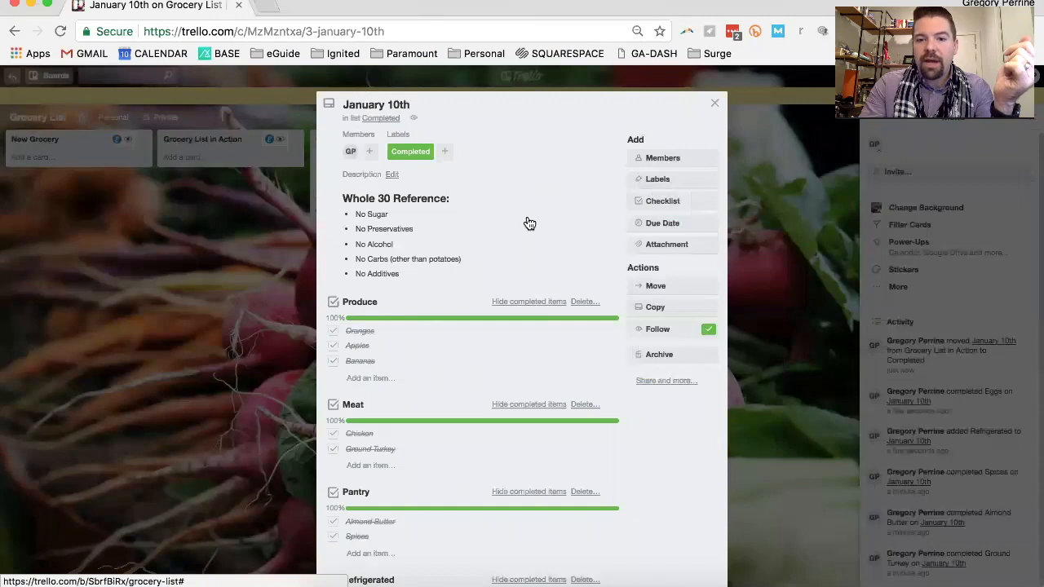
click(654, 225)
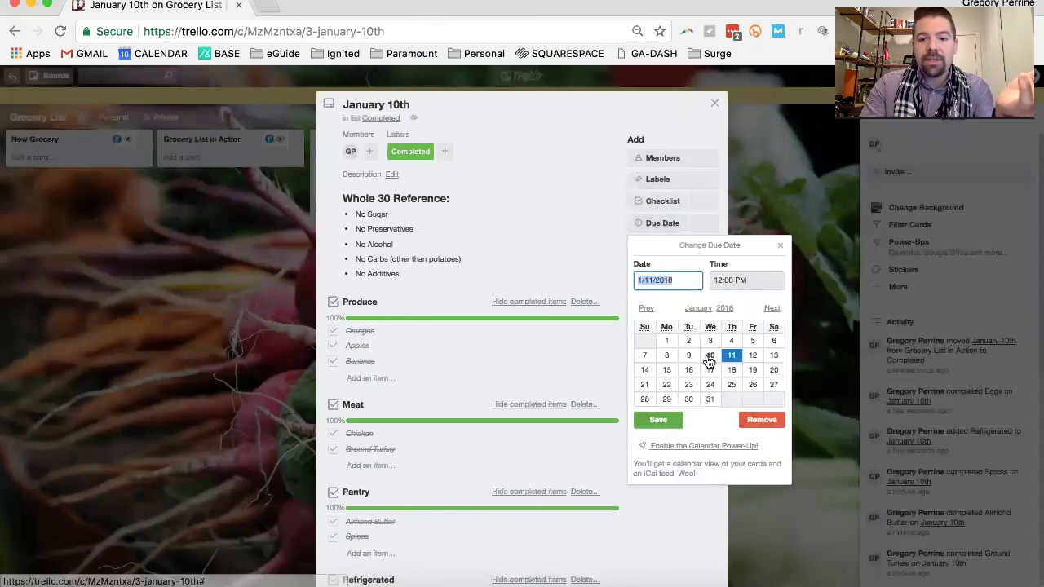
click(752, 282)
triple_click(751, 283)
text(5:00 PM)
click(667, 422)
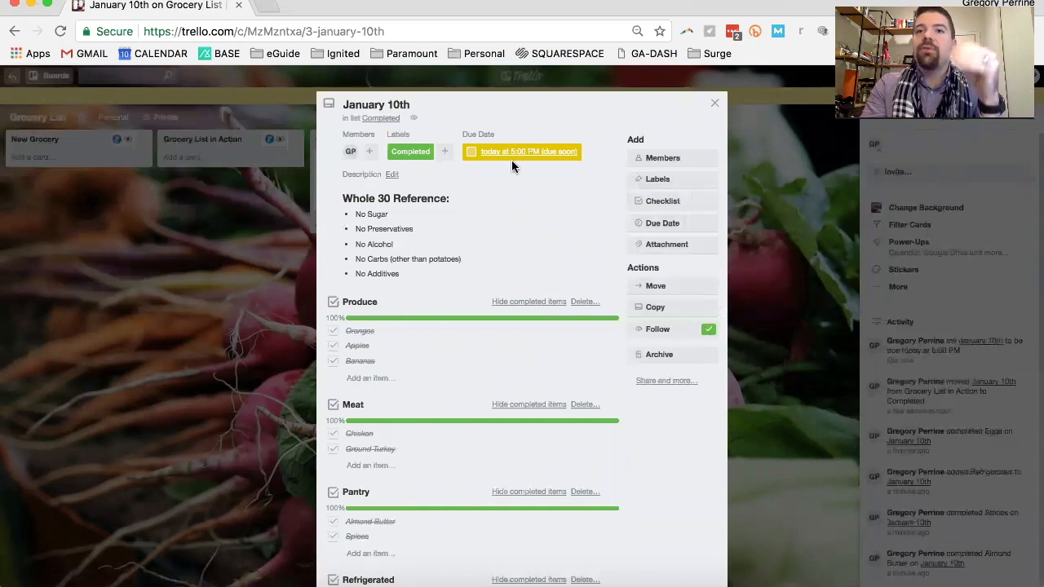
click(260, 270)
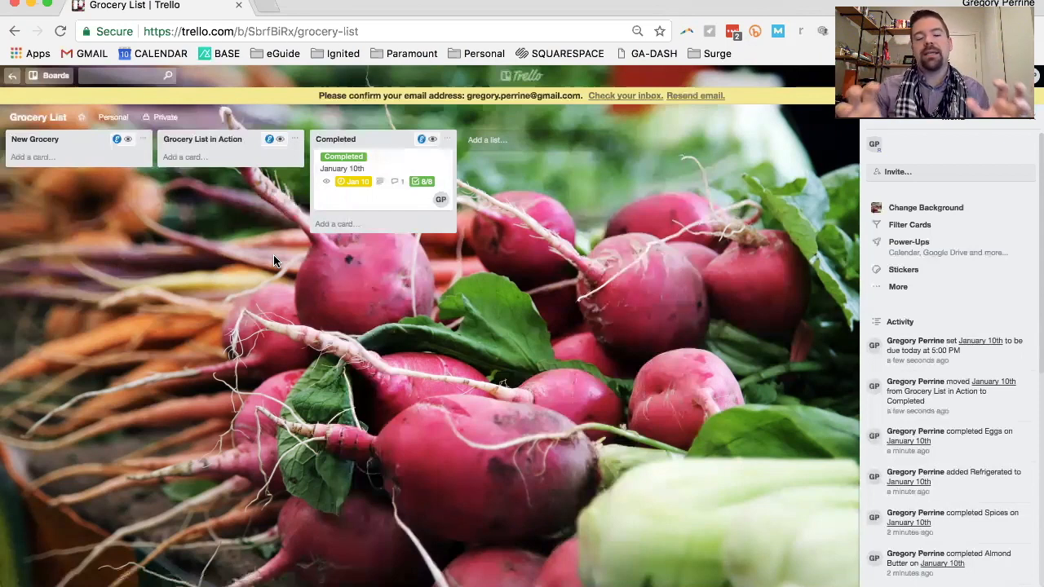
Mark the due date on the January 10th card as complete and close the card
click(361, 201)
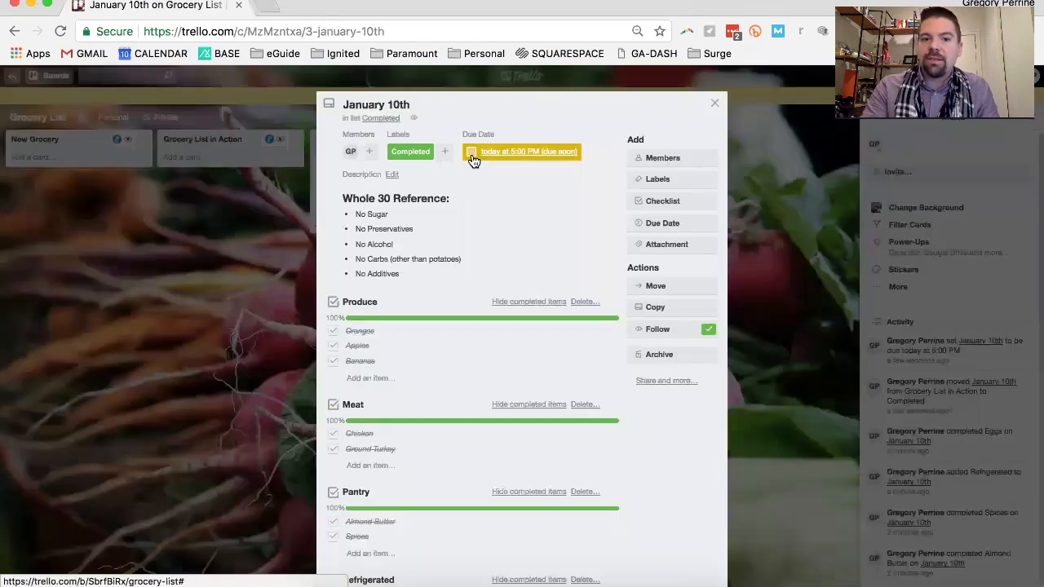
click(471, 153)
click(269, 316)
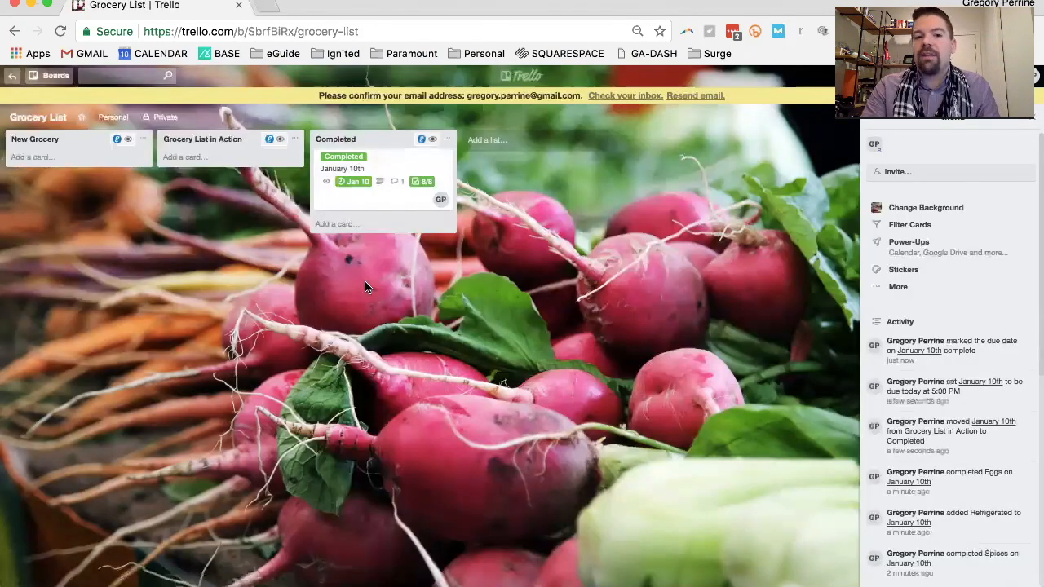
Reopen the January 10th card, then search Google for grocery shopping in a new browser tab
click(365, 206)
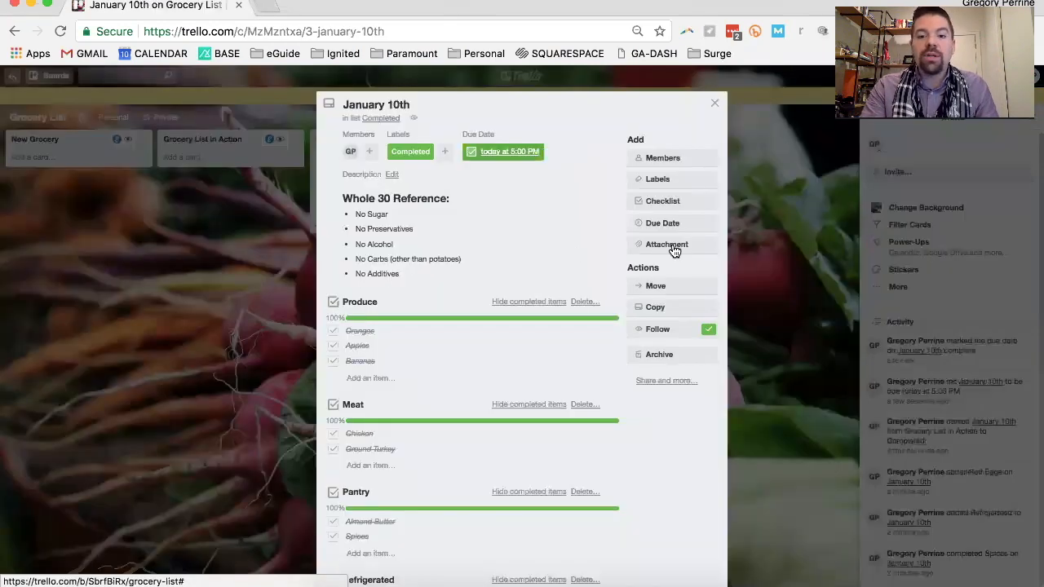
click(265, 9)
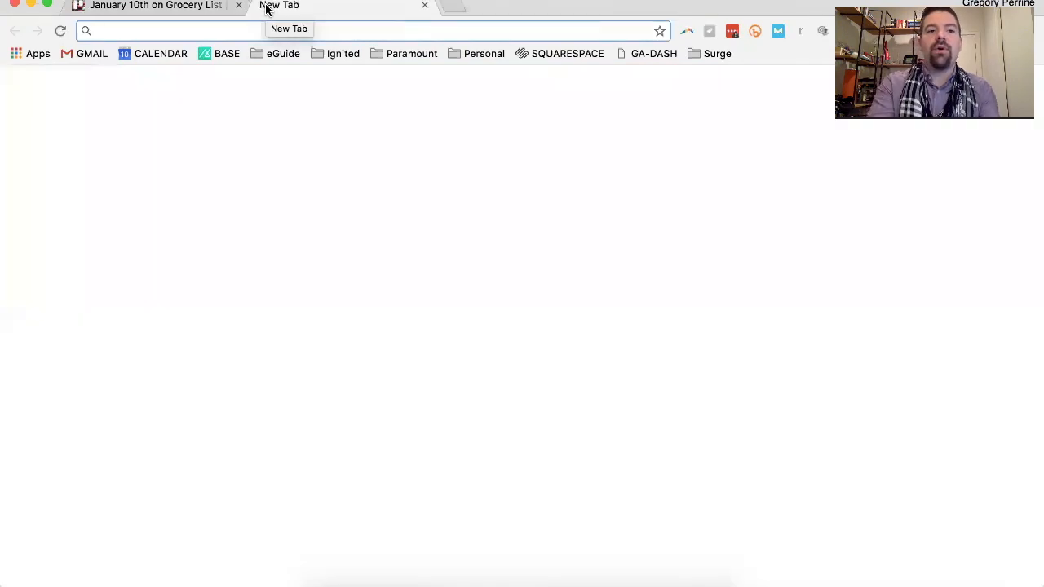
text(g)
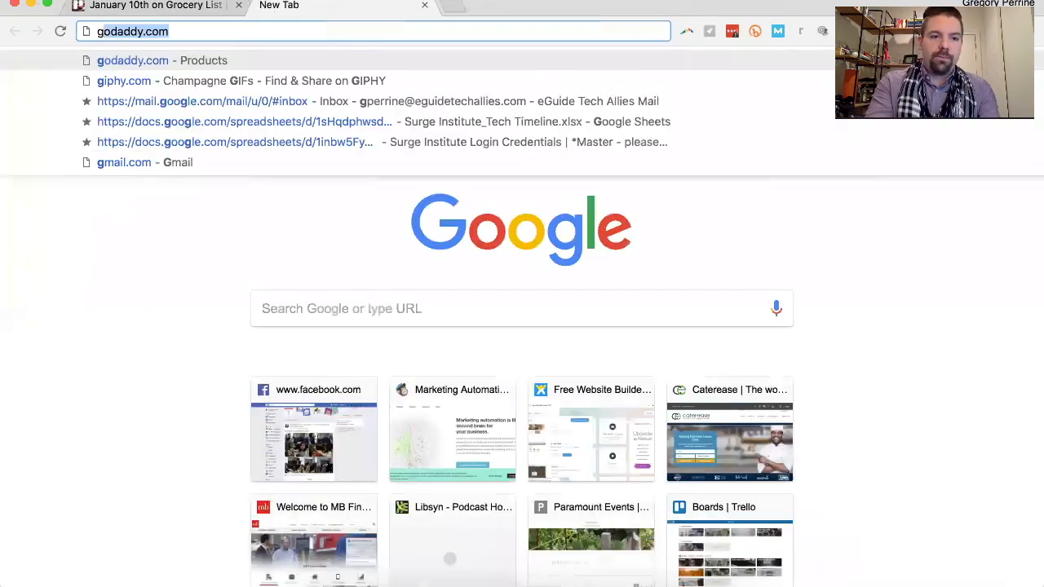
key(BackSpace)
key(BackSpace)
text(grocer s)
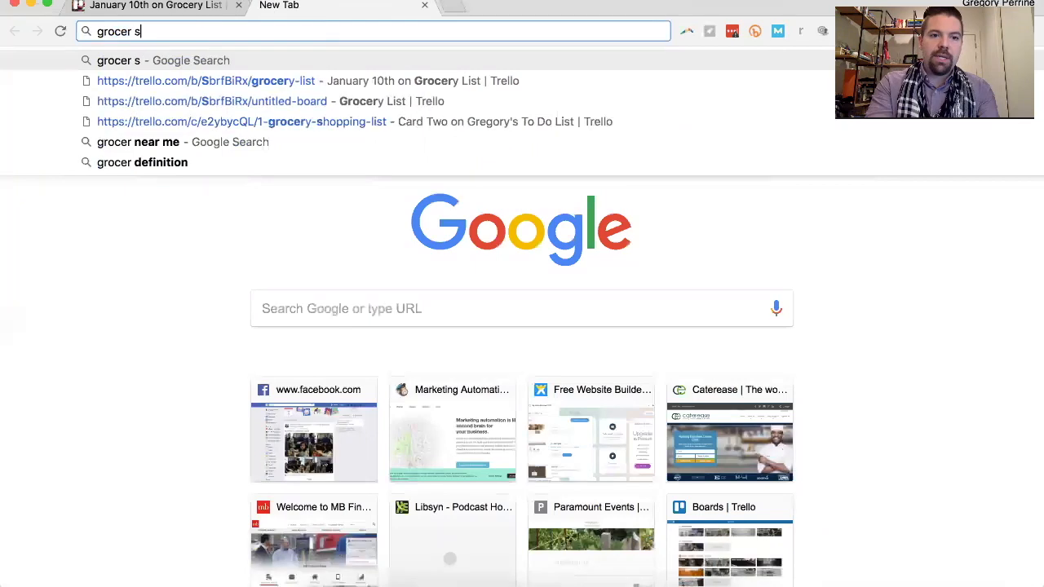
key(BackSpace)
key(BackSpace)
text(y sho)
key(Return)
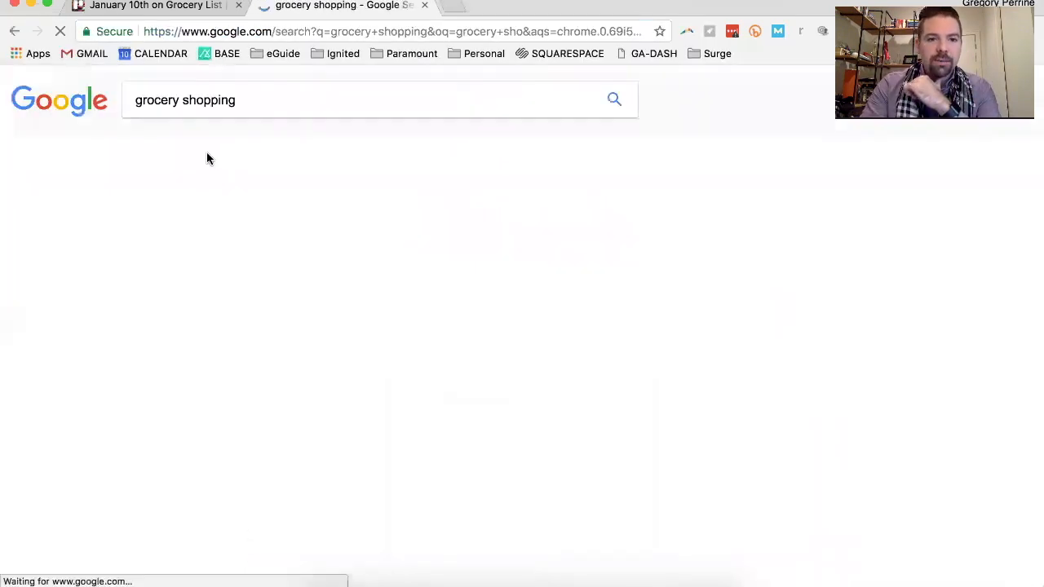
Find the EveryDollar shopping cart picture in the grocery shopping image results and save it to the Desktop as a JPEG image
click(192, 146)
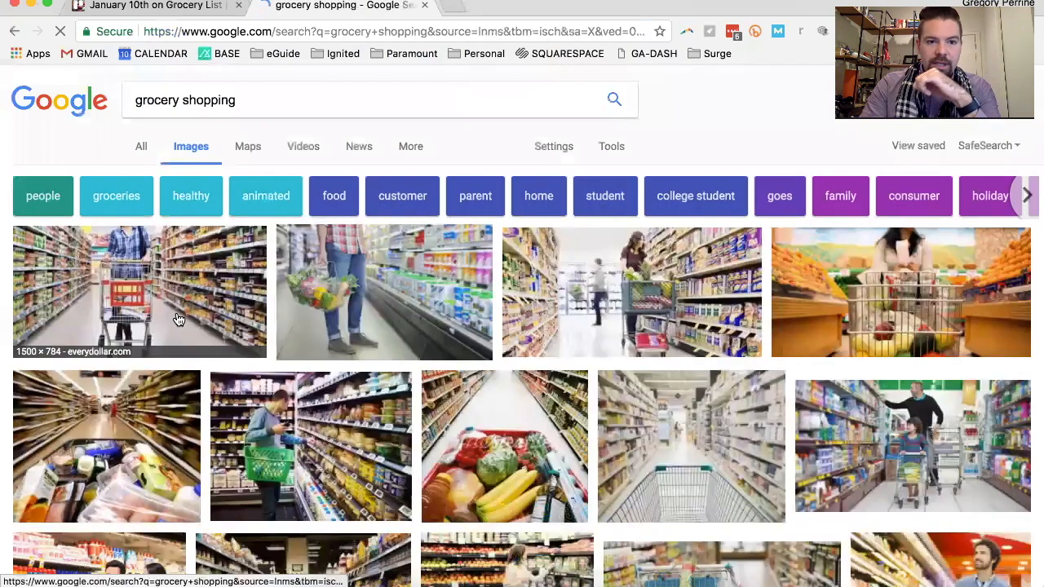
click(207, 283)
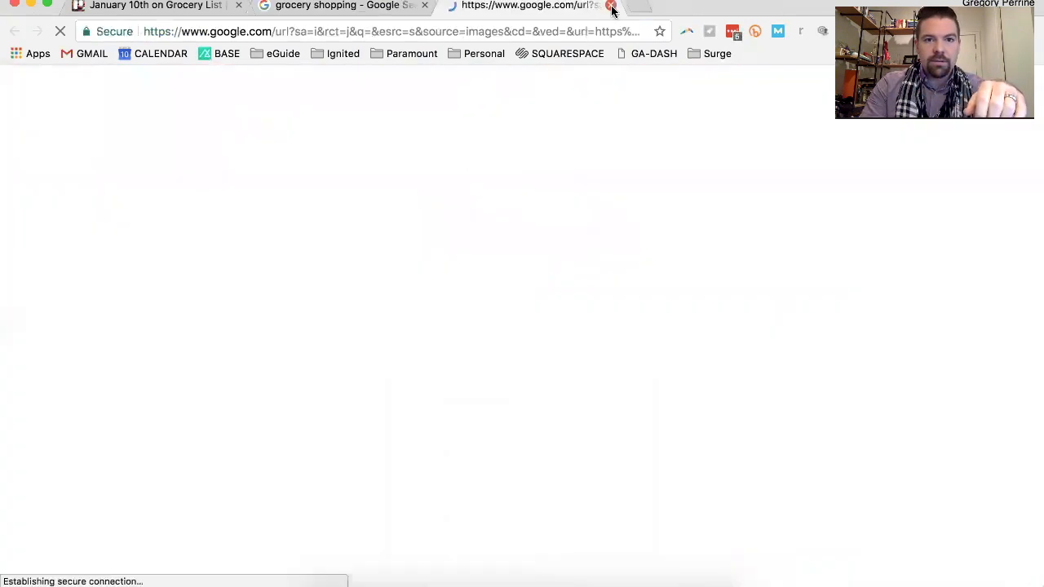
key(super+w)
right_click(365, 304)
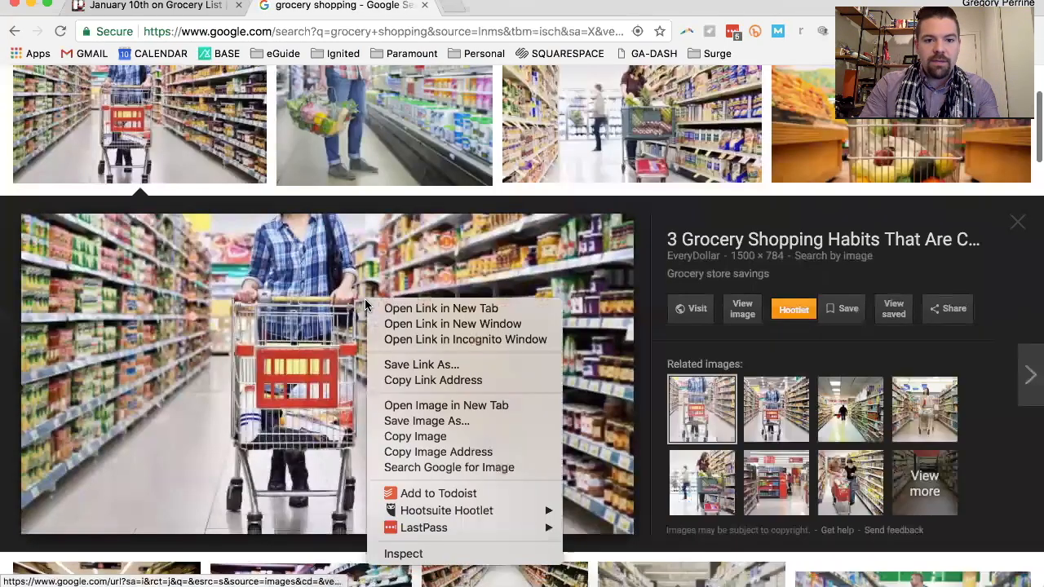
click(417, 421)
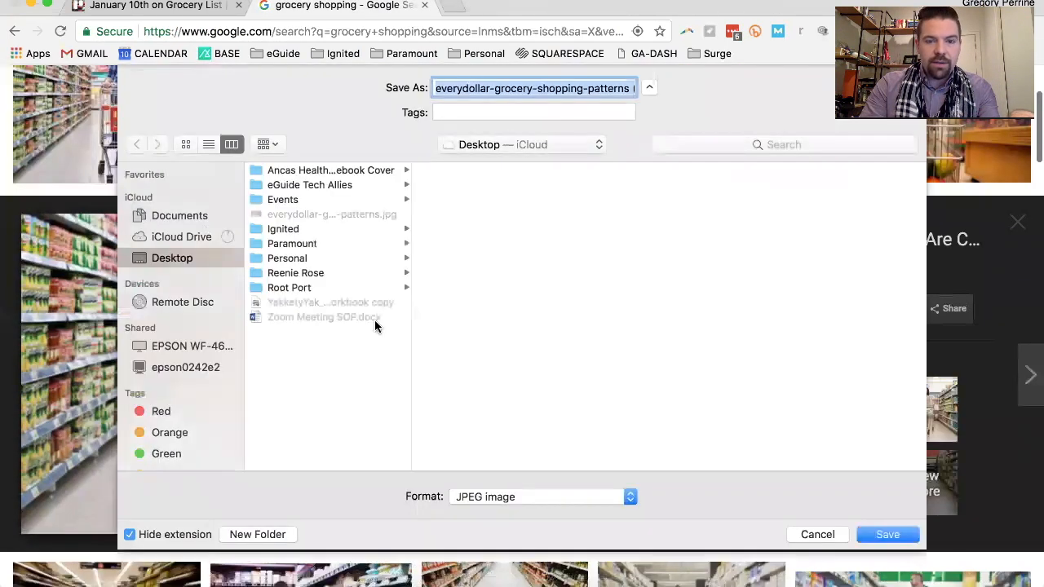
click(887, 534)
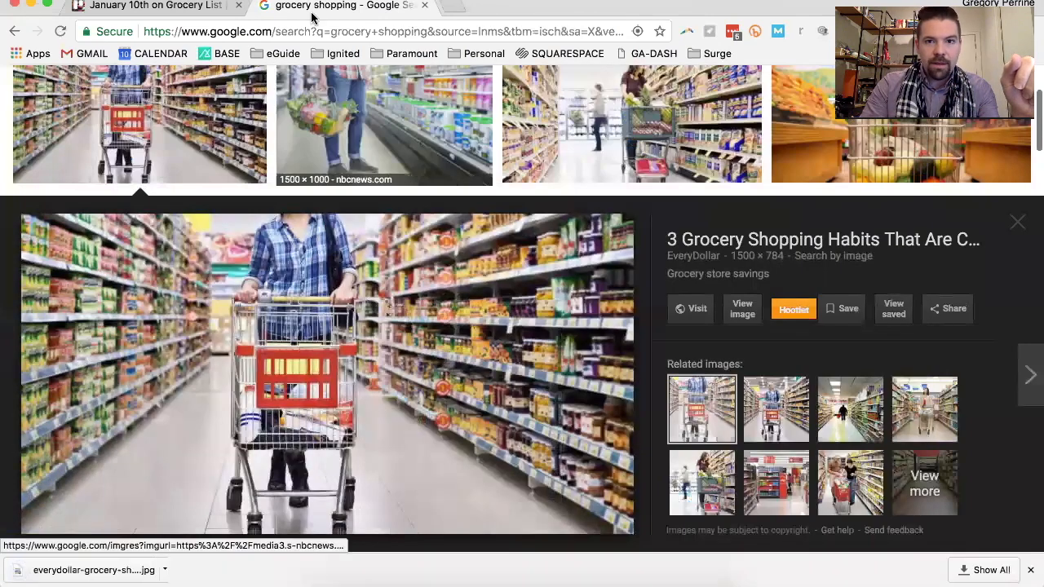
Attach the downloaded grocery shopping picture to the January 10th Trello card and close the card
click(171, 8)
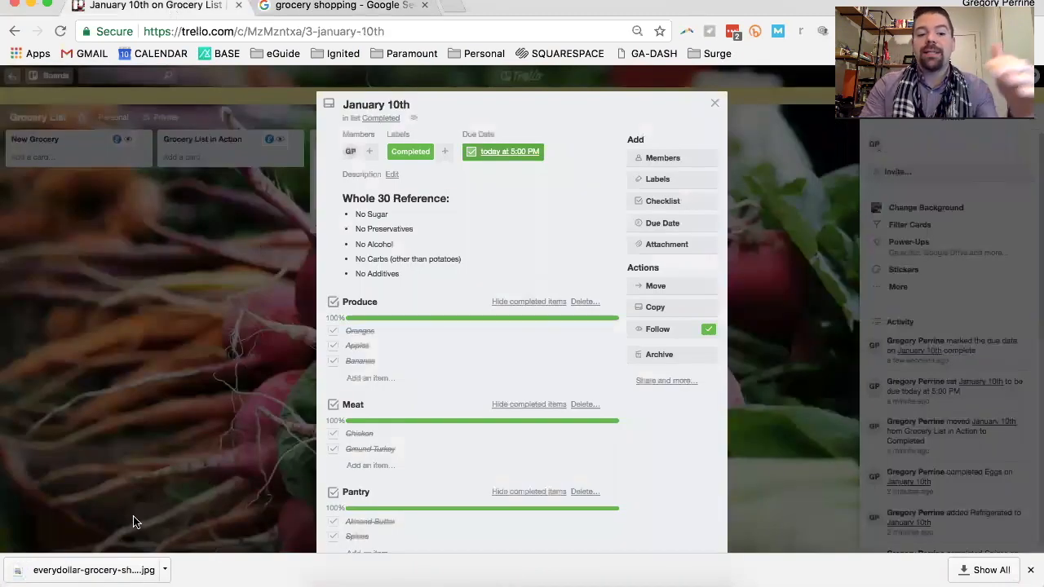
drag(109, 570, 471, 407)
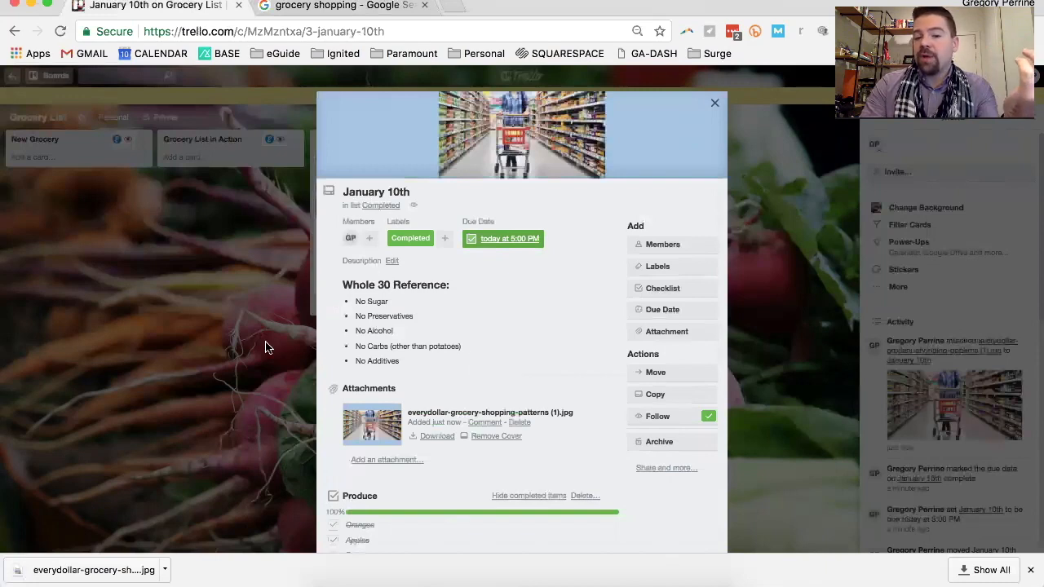
click(226, 413)
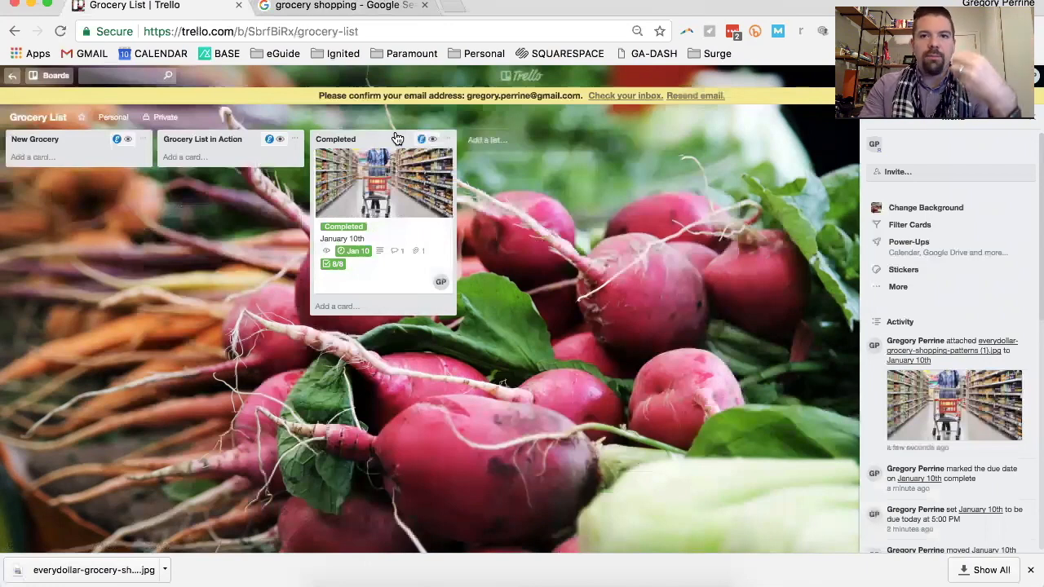
Reopen the January 10th card, remove the attached picture as its cover, and close the card
click(386, 220)
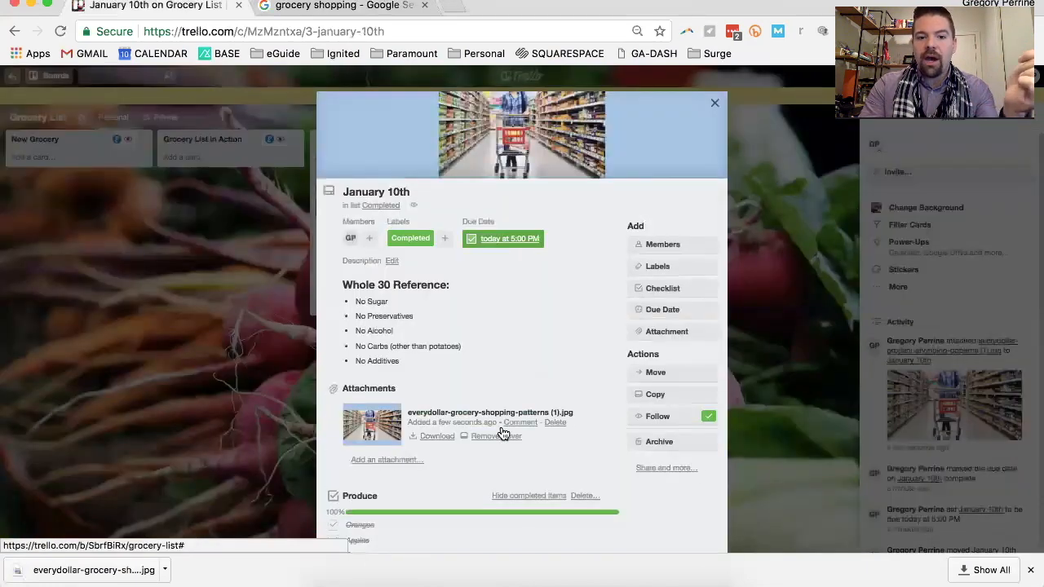
scroll(493, 458, down, 1)
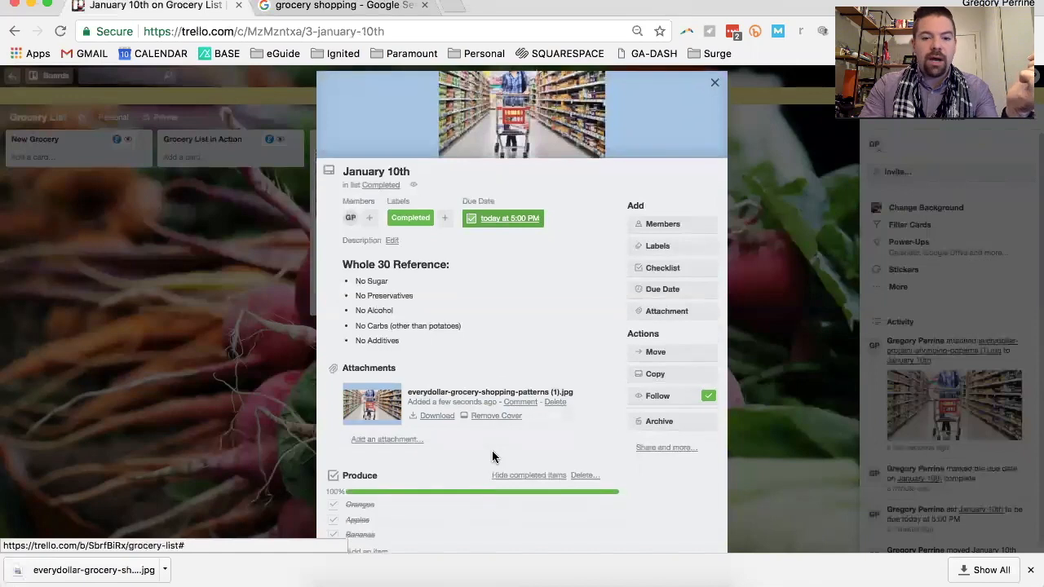
click(494, 417)
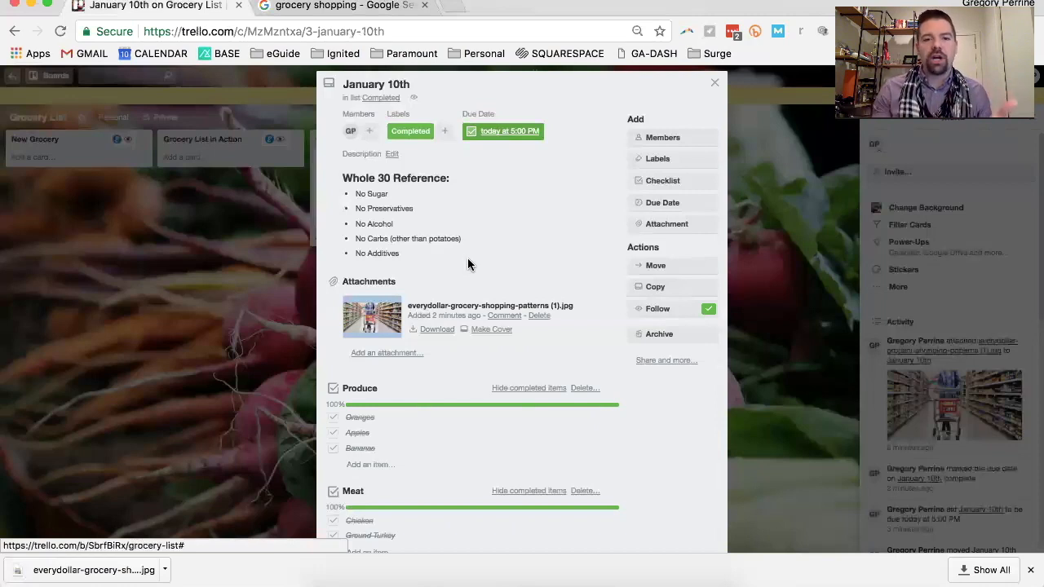
click(786, 298)
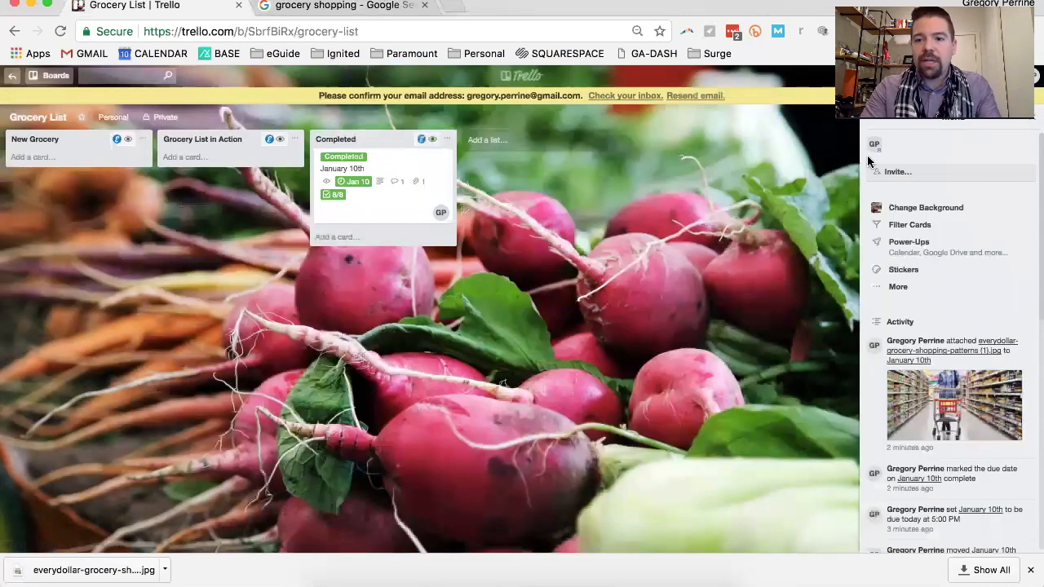
Browse the Power-Ups available for the Grocery List board, from Advanced Comments down to Costello and Custom Fields
click(915, 244)
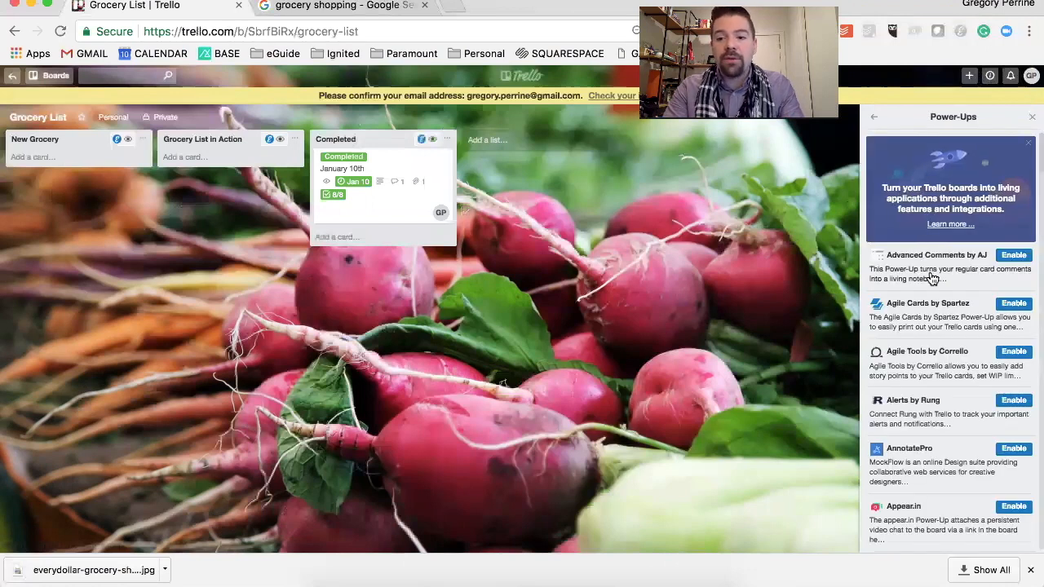
scroll(931, 277, down, 1)
scroll(931, 277, down, 2)
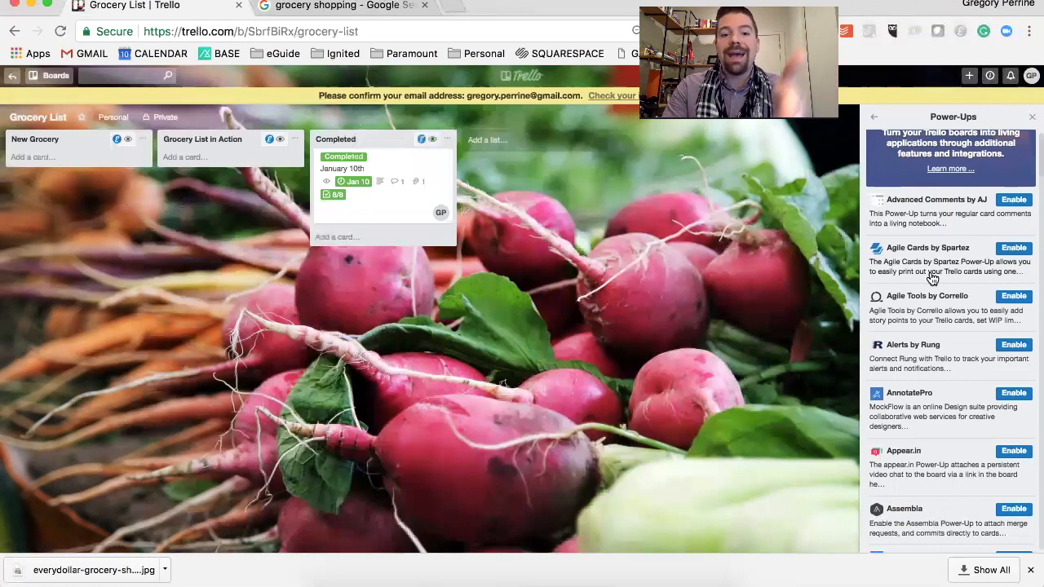
scroll(932, 278, down, 4)
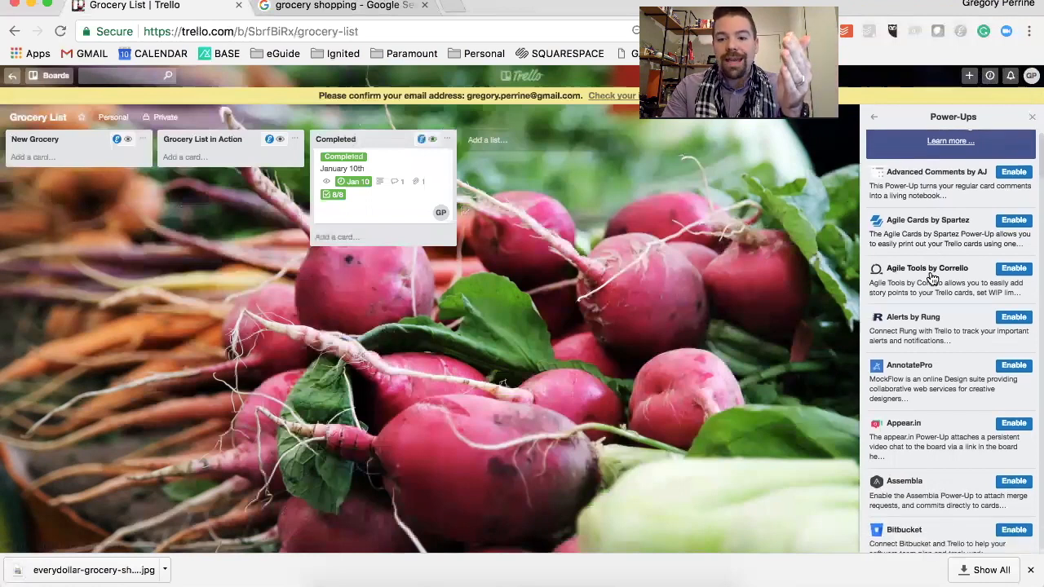
scroll(931, 278, down, 6)
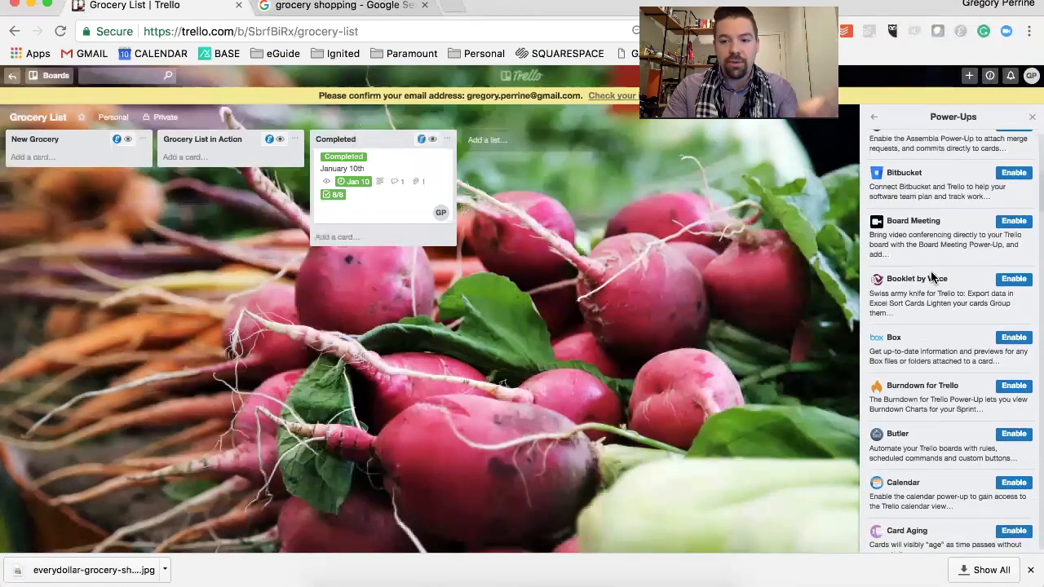
scroll(932, 278, down, 2)
scroll(932, 278, down, 3)
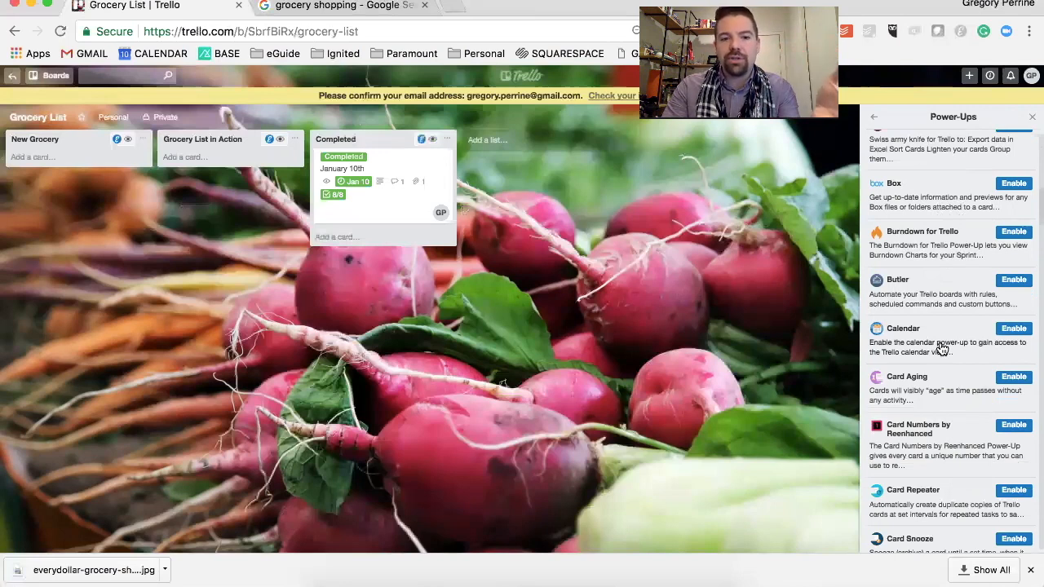
scroll(942, 348, down, 5)
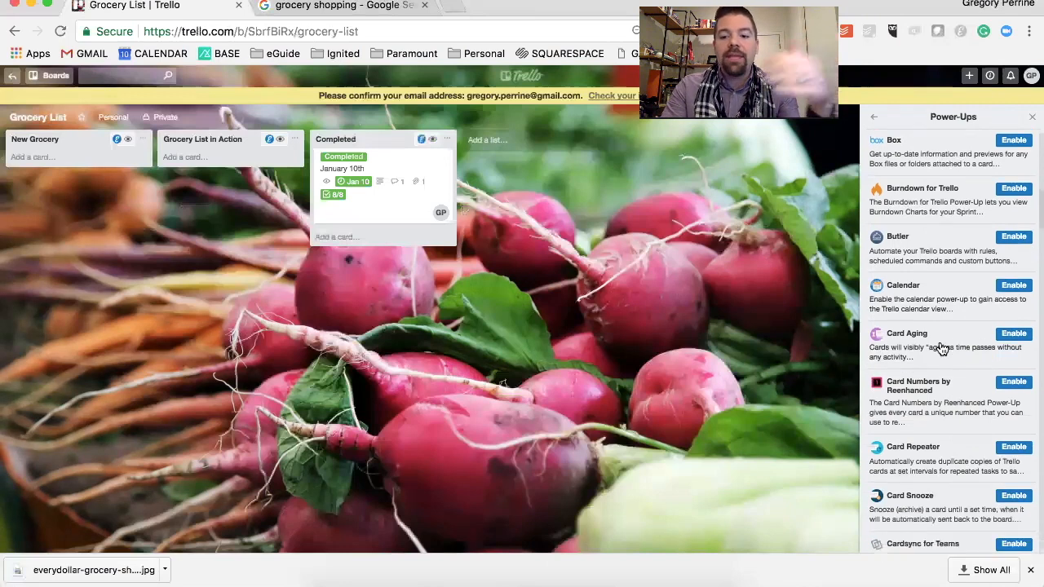
scroll(942, 348, down, 7)
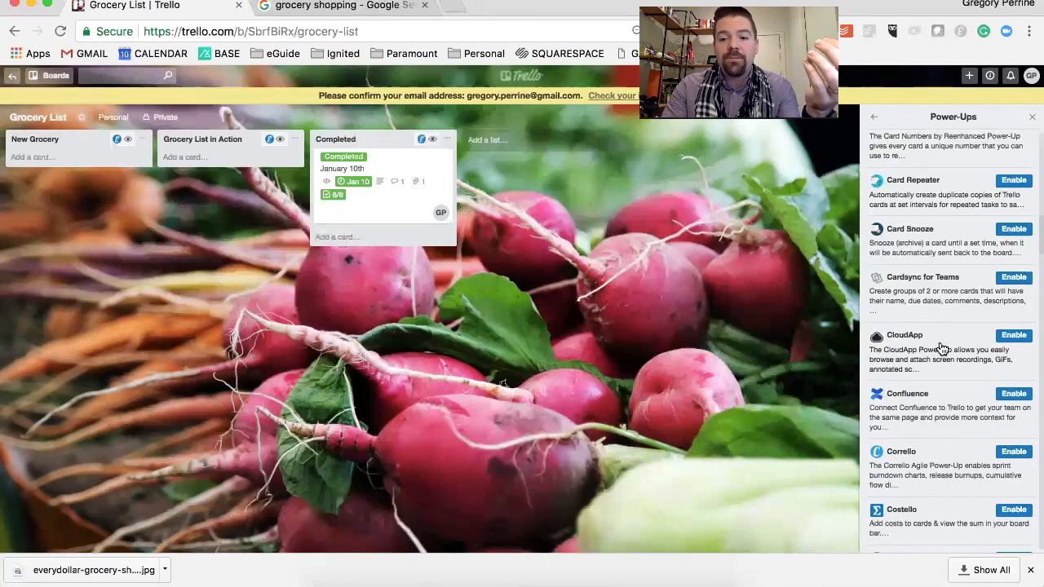
scroll(941, 348, down, 3)
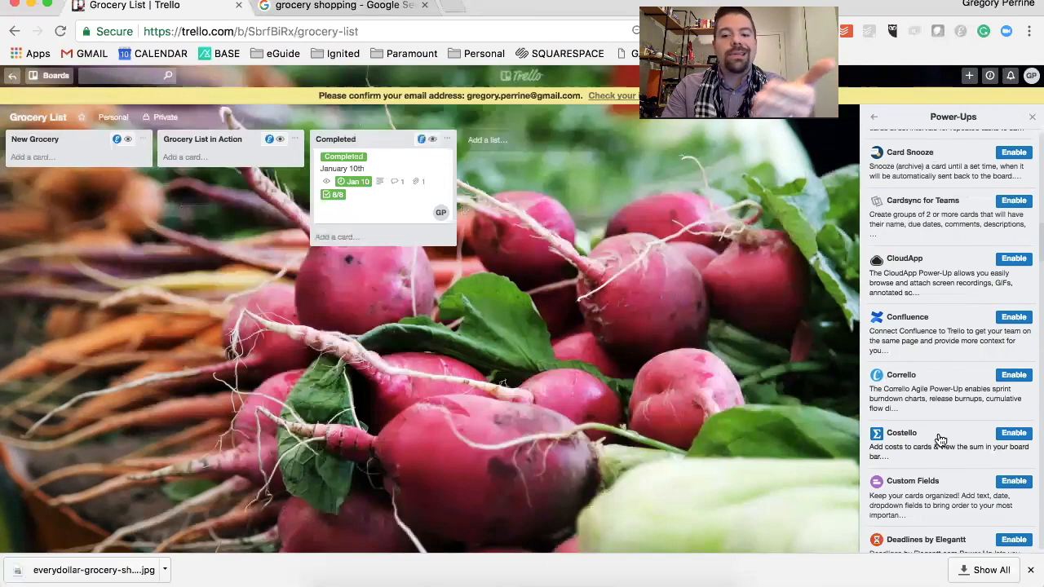
Try the Costello Power-Up by enabling it, checking the January 10th card's options, and disabling it again
click(1016, 440)
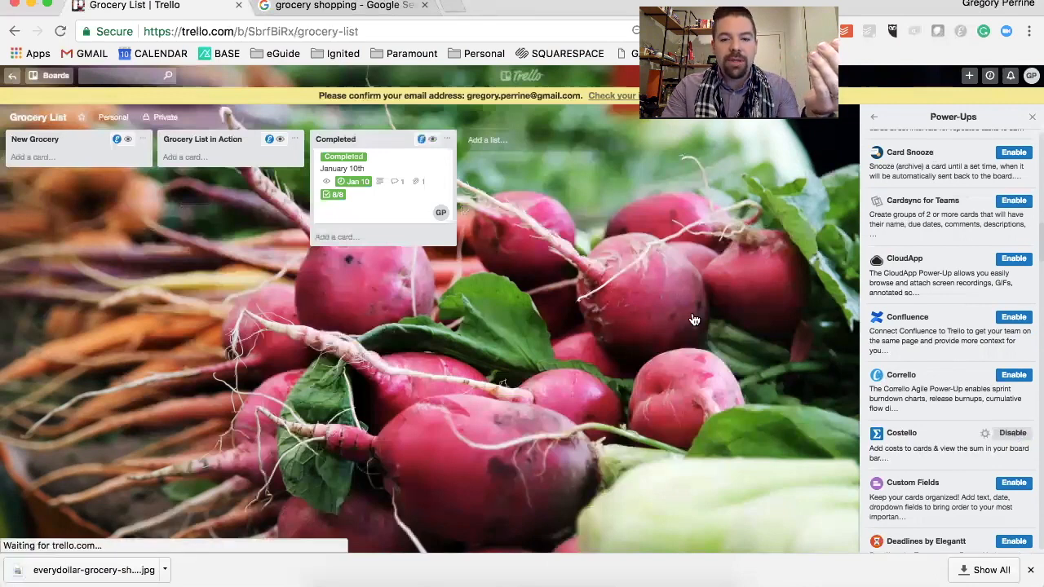
click(410, 207)
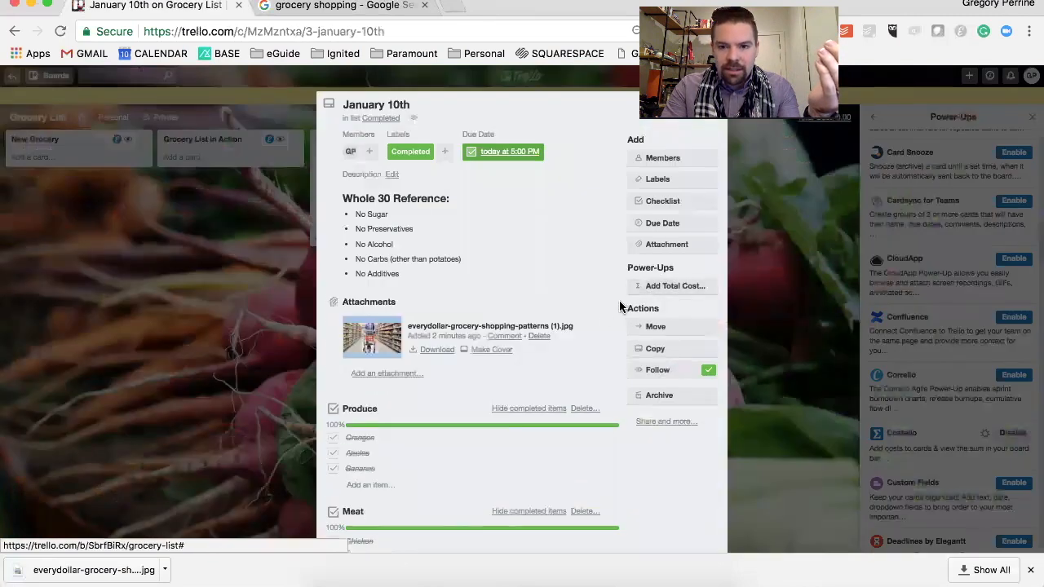
click(749, 341)
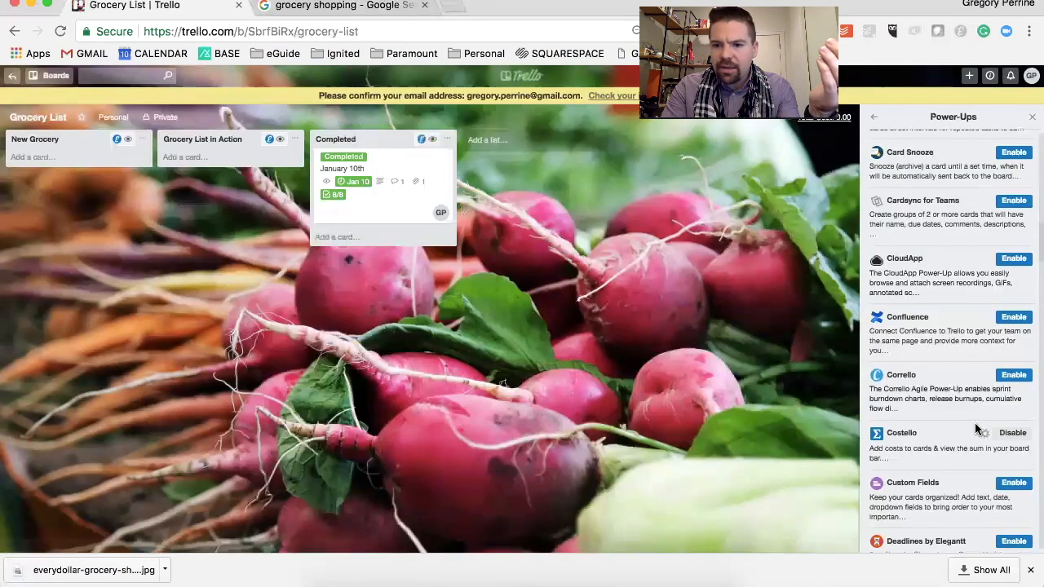
click(1011, 438)
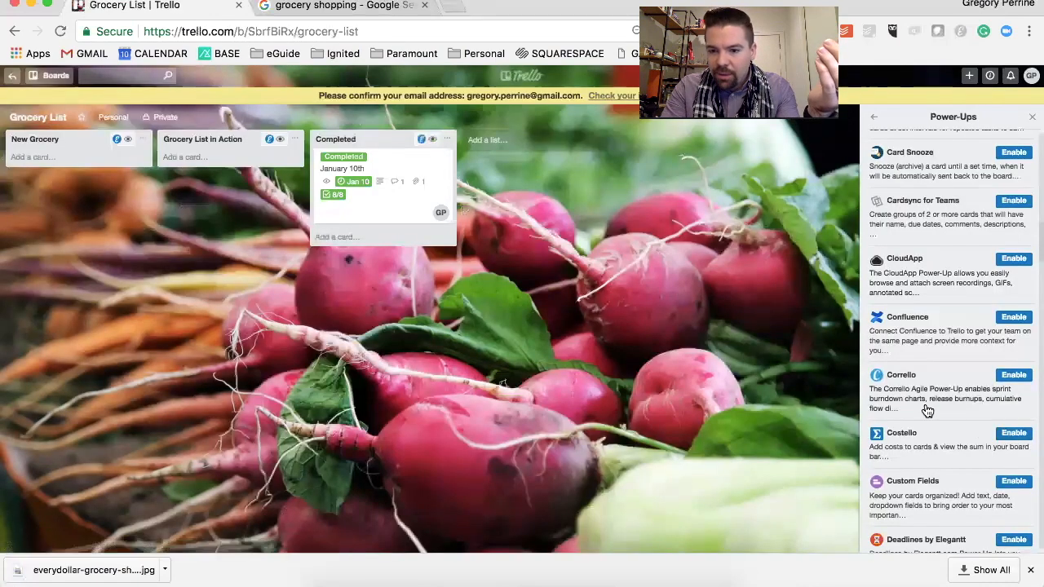
Enable the Custom Fields Power-Up and open its options in the January 10th card
click(1013, 479)
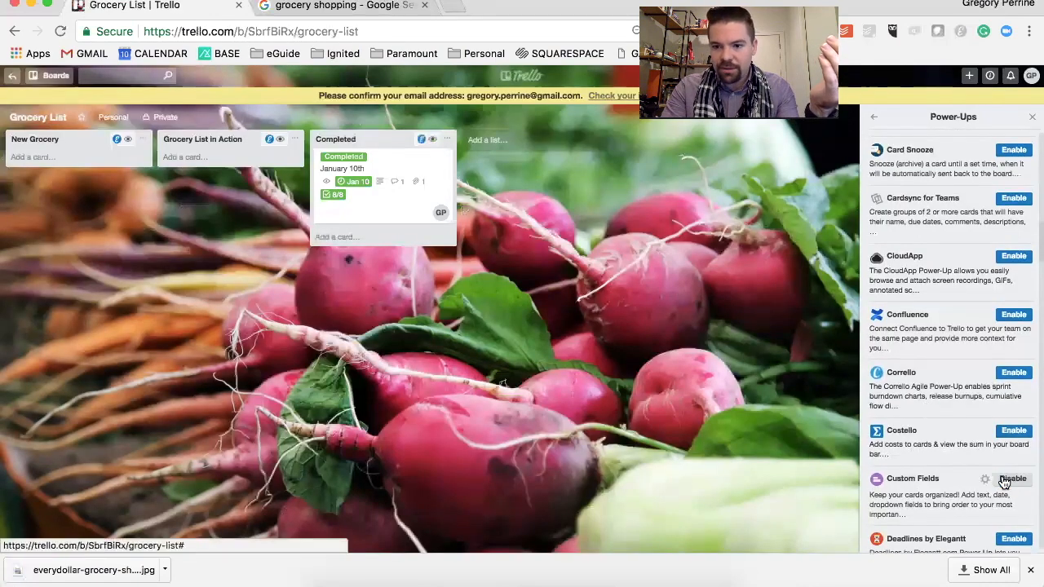
click(393, 205)
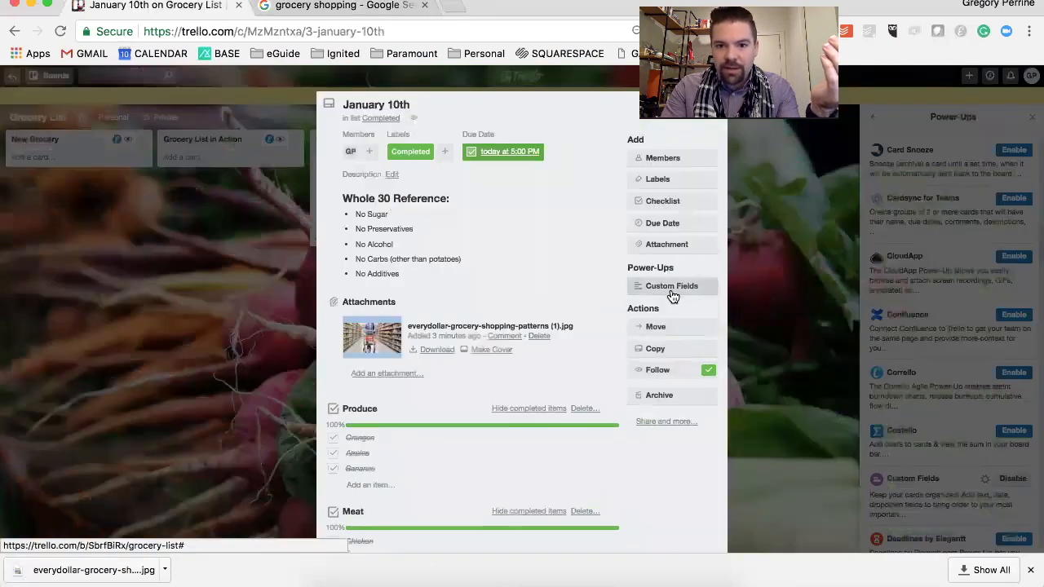
click(671, 290)
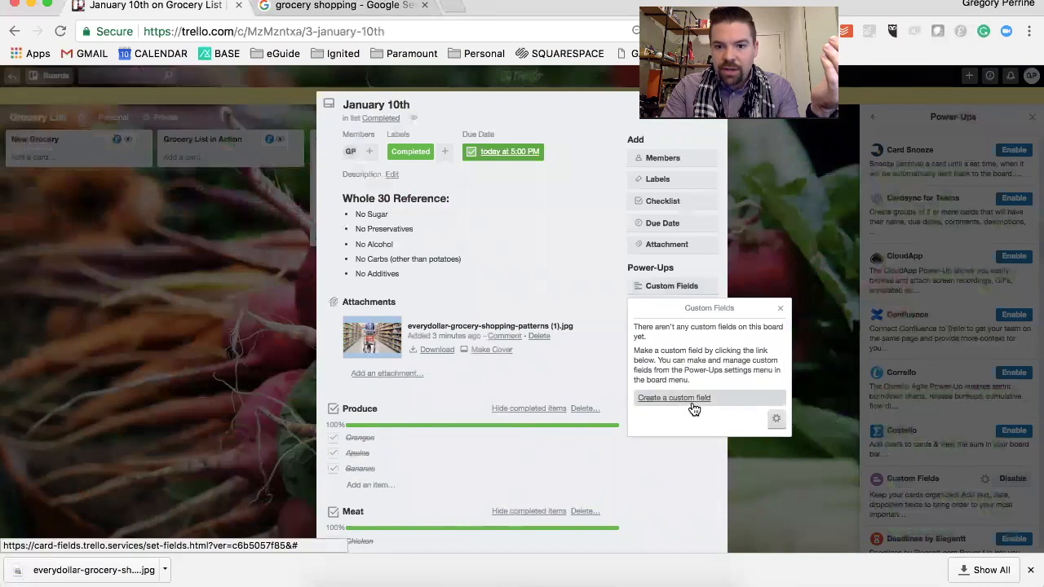
Create a custom field of type Number named $50 and save it
click(693, 399)
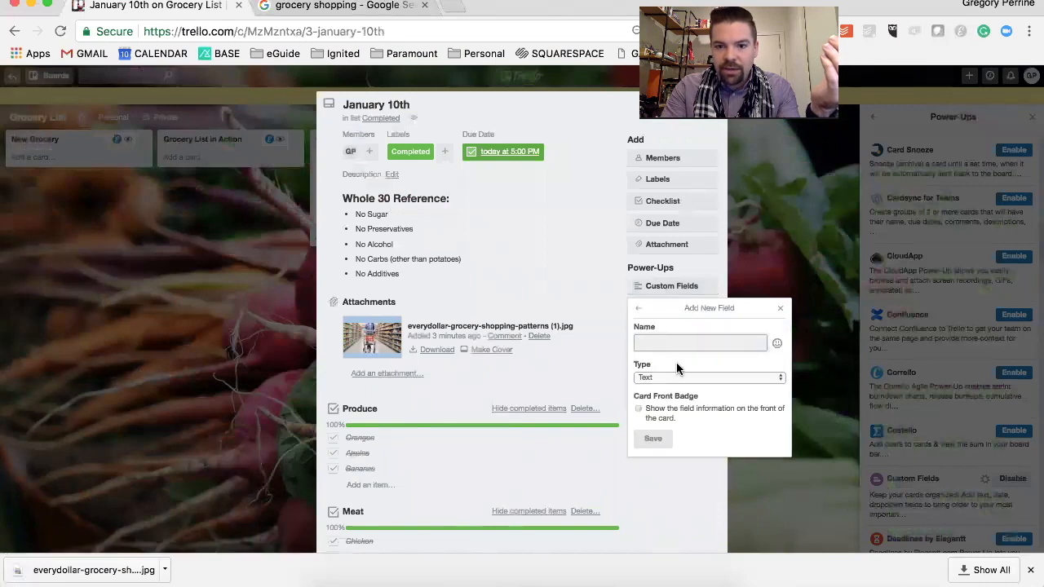
click(679, 377)
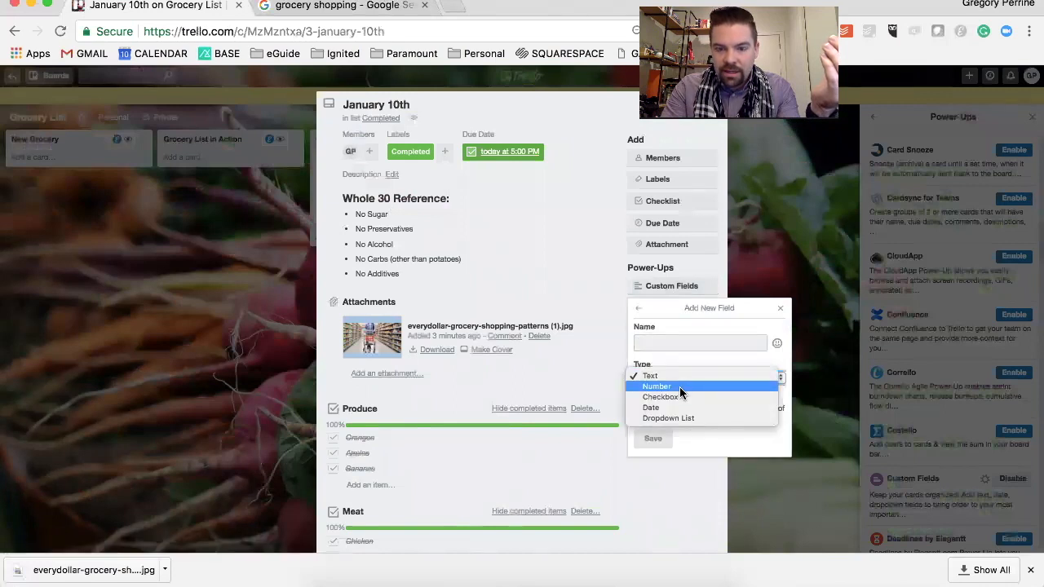
click(679, 387)
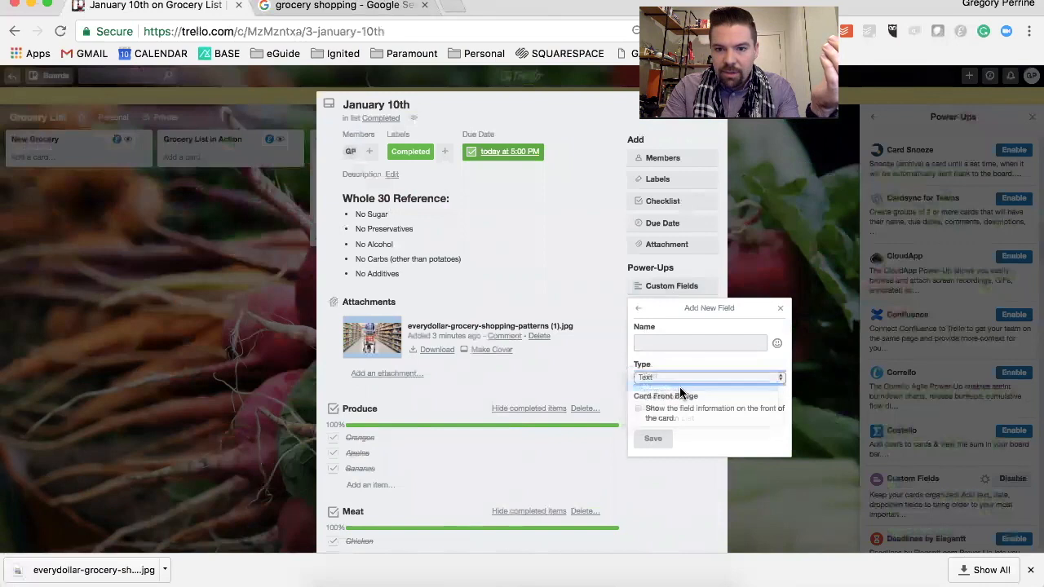
click(670, 341)
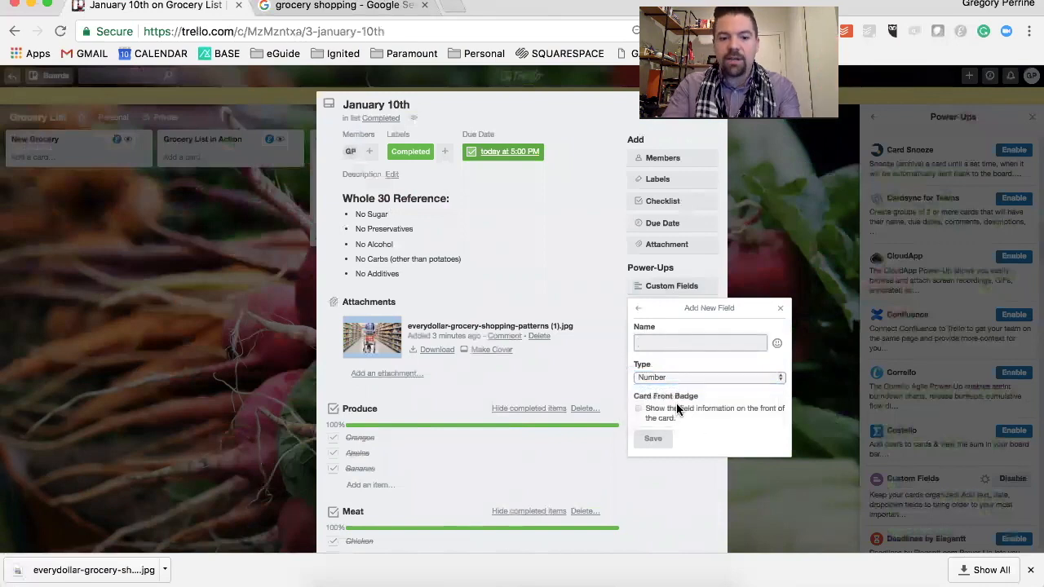
text(#)
key(BackSpace)
text(#)
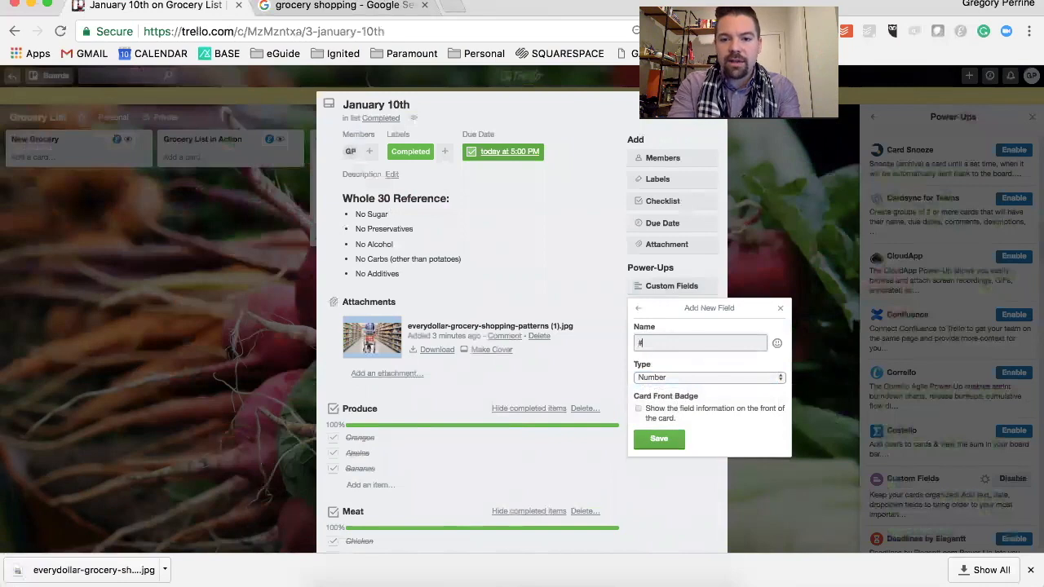
key(BackSpace)
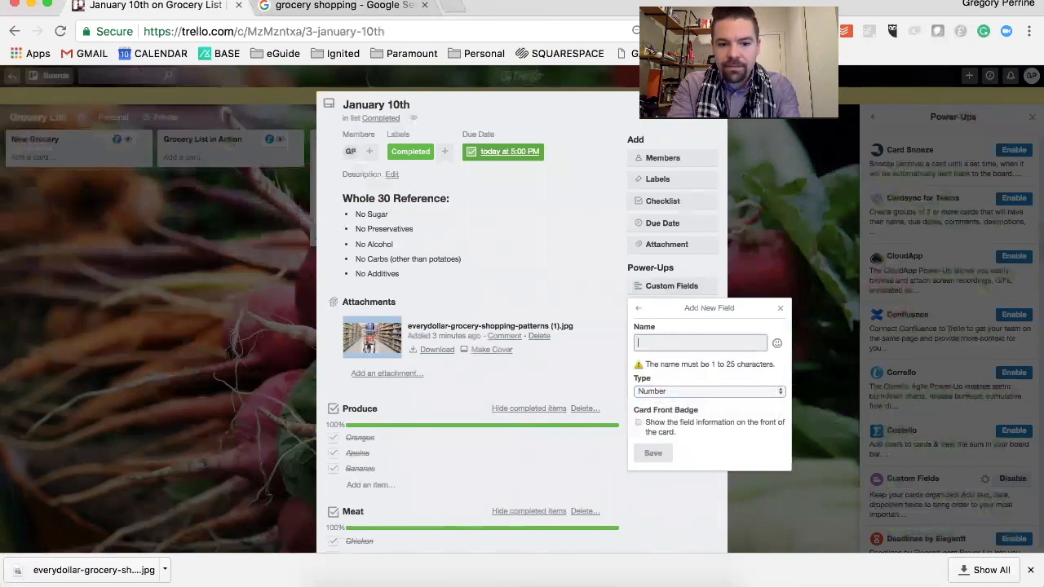
text($50)
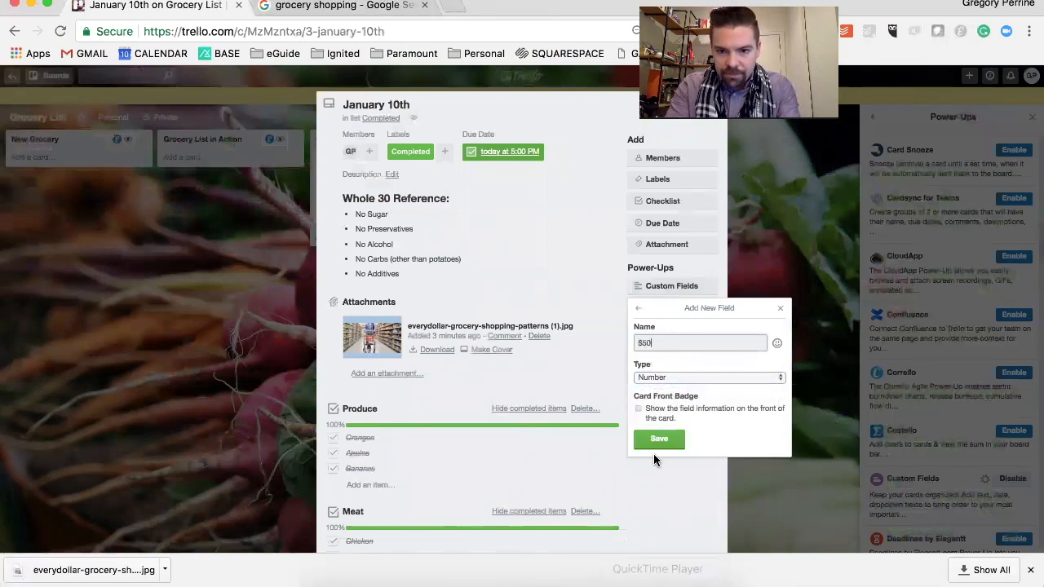
click(659, 439)
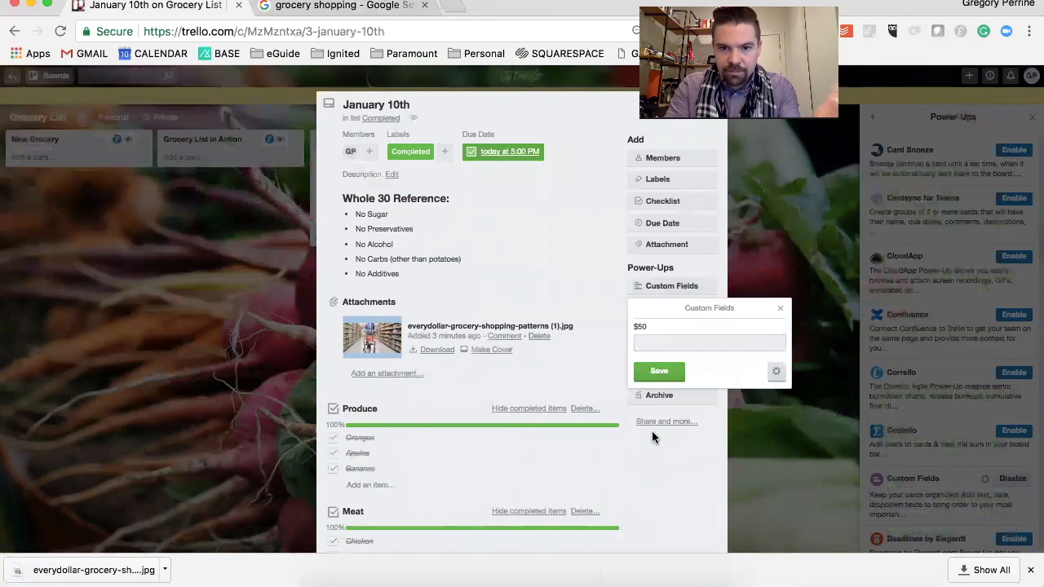
Save the $50 custom field on the January 10th card with its value left empty and close the card
click(664, 371)
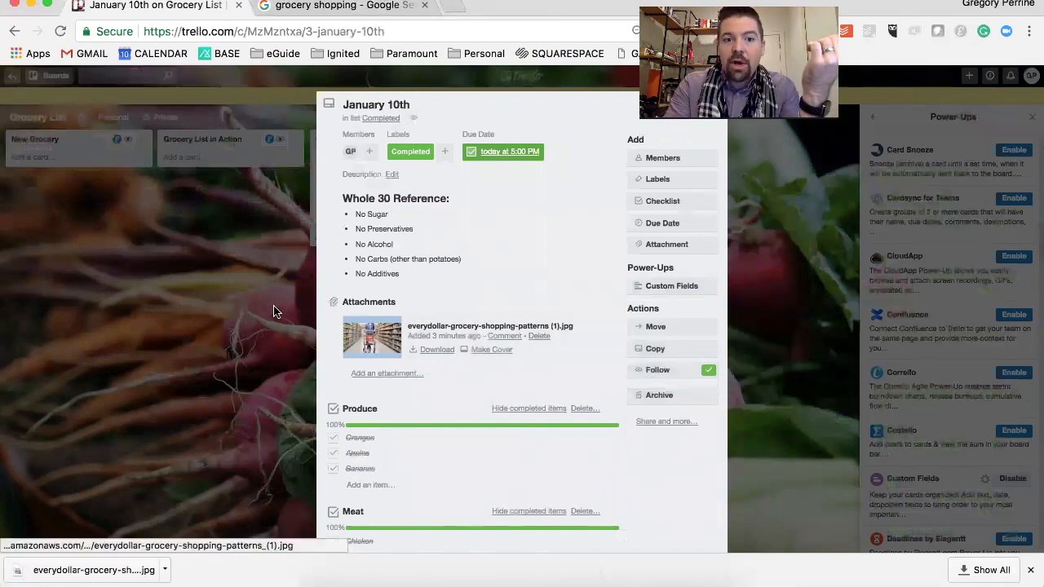
click(274, 311)
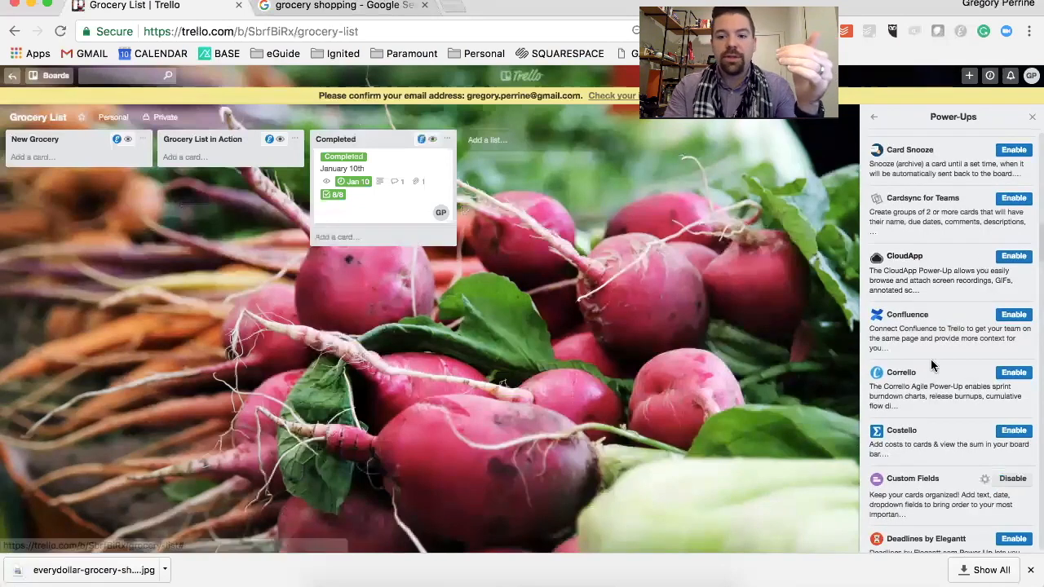
Try to enable the Costello Power-Up alongside Custom Fields, and return to the board's main menu
click(1011, 430)
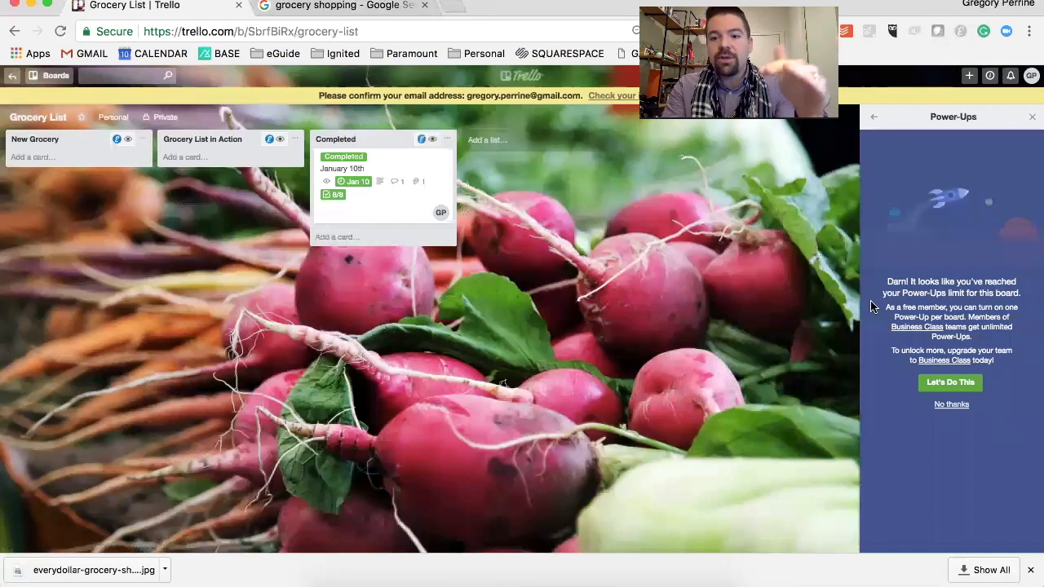
click(871, 117)
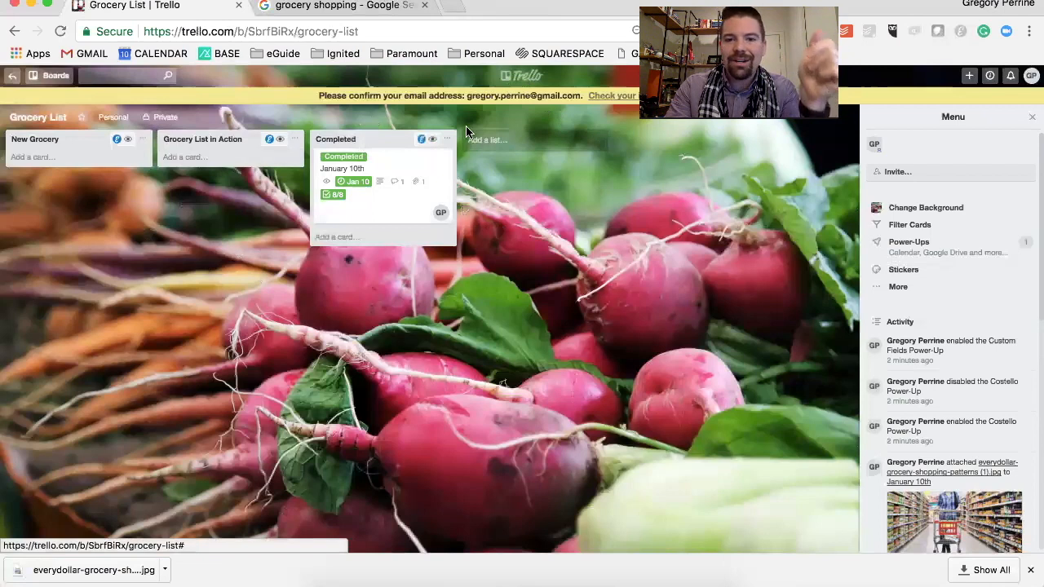
Go to the overview of all boards and reopen the Grocery List board from the personal boards
click(519, 78)
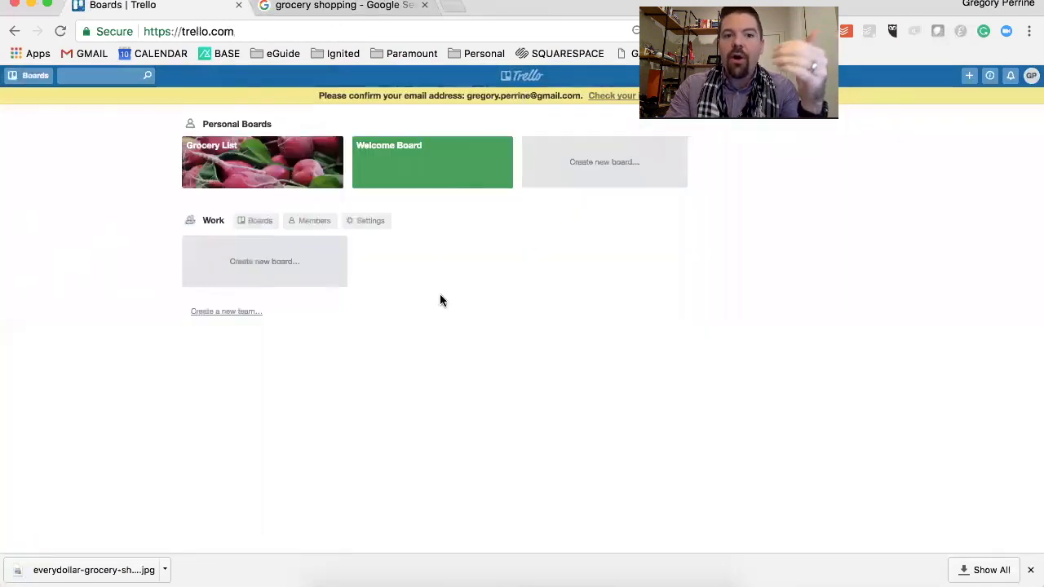
click(300, 179)
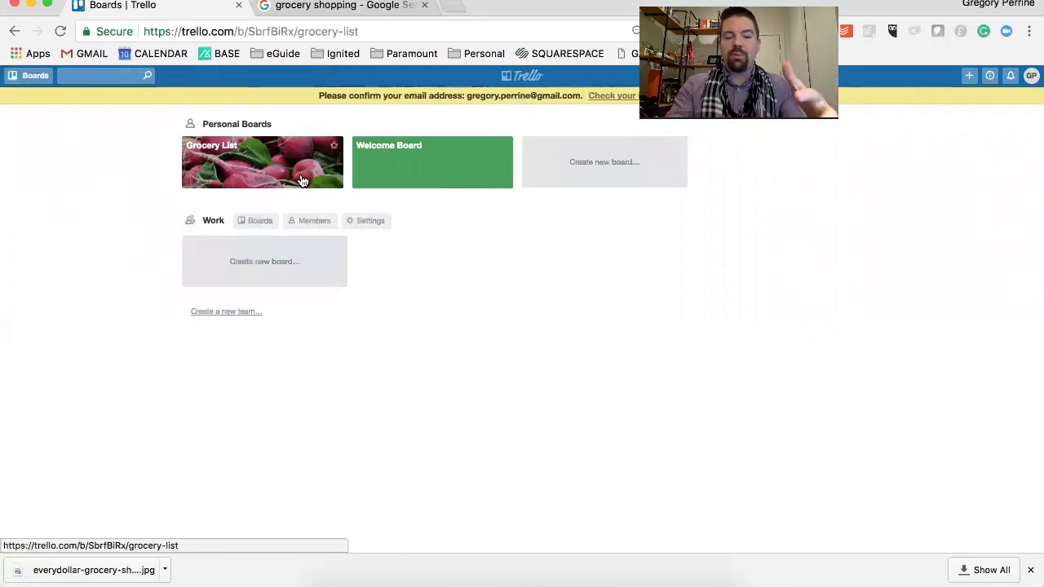